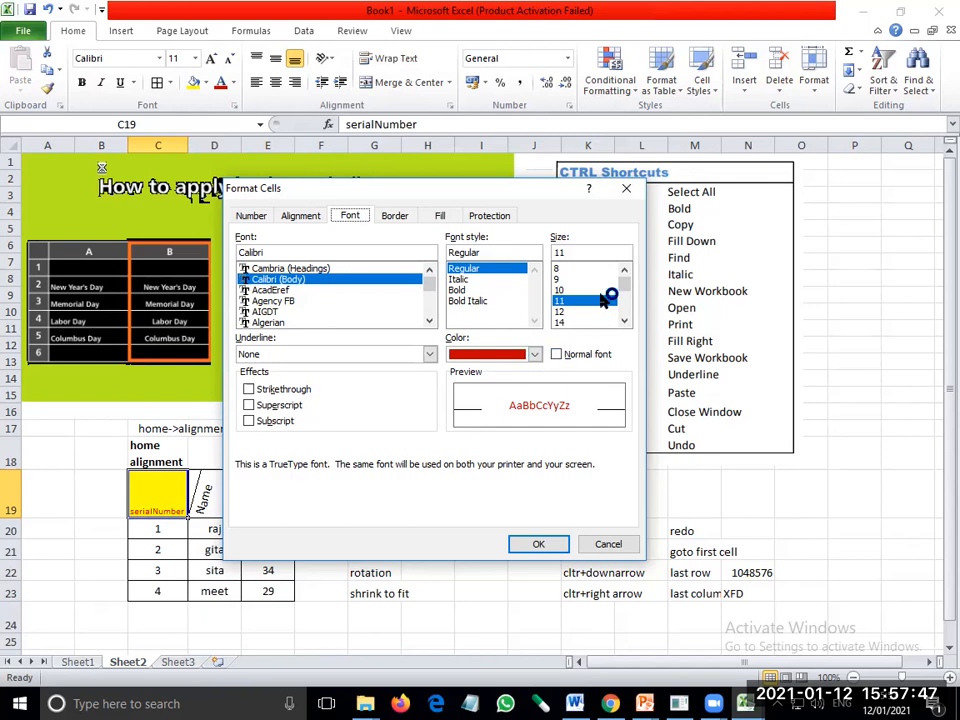
Try the strikethrough, superscript and subscript font effects on the serialNumber cell C19 and discard the formatting changes
{"action": "left_click_drag", "start_coordinate": [626, 284], "coordinate": [643, 268]}
{"action": "left_click", "coordinate": [249, 389]}
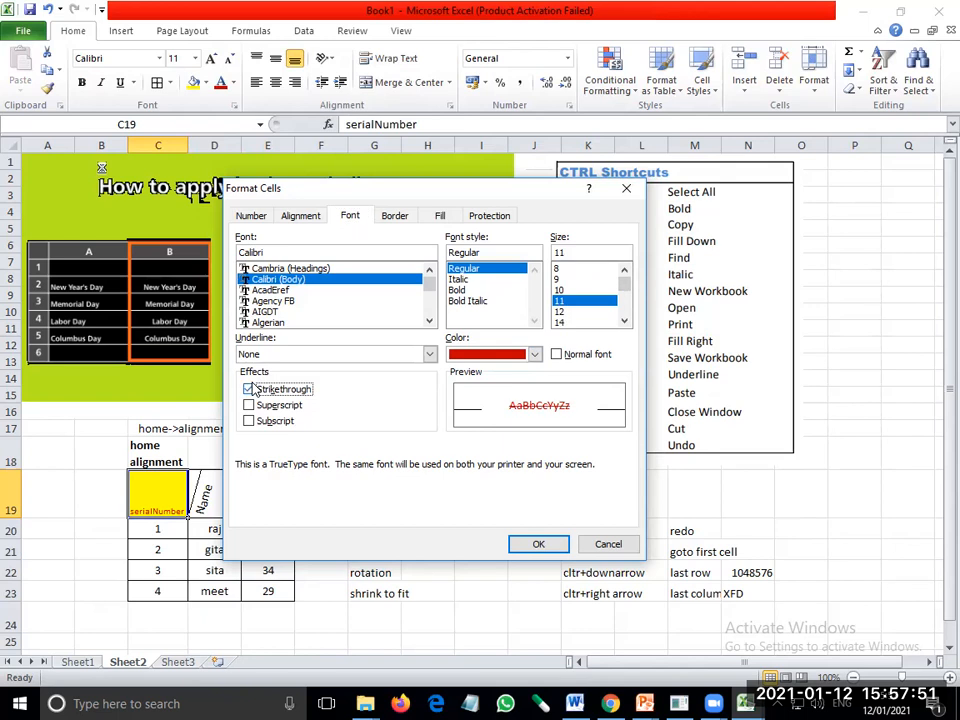
{"action": "left_click", "coordinate": [249, 389]}
{"action": "left_click", "coordinate": [249, 405]}
{"action": "left_click", "coordinate": [249, 405]}
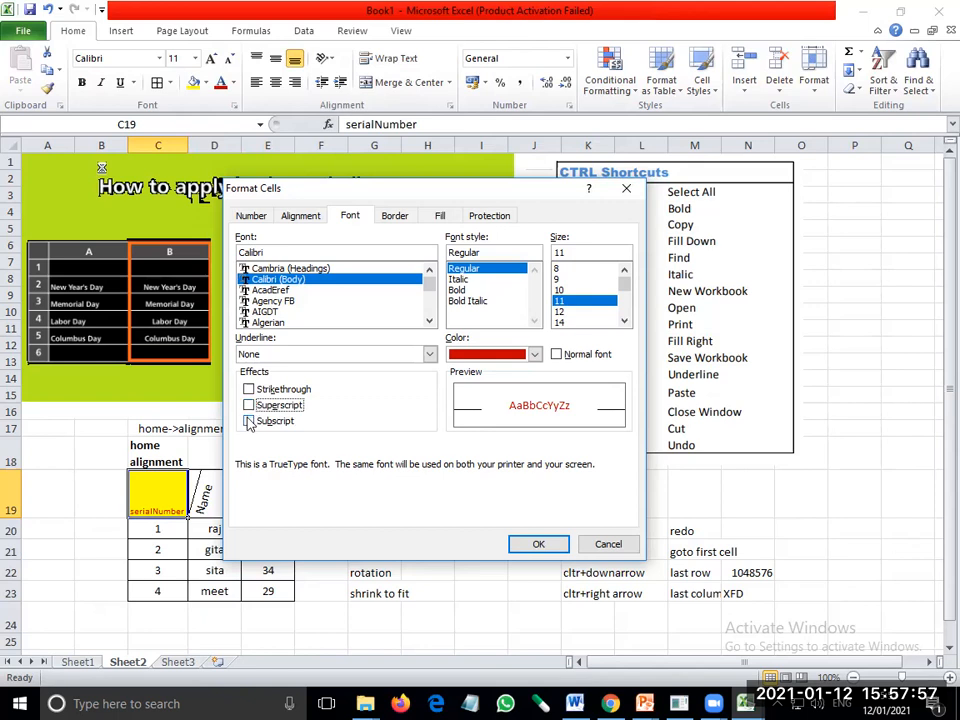
{"action": "left_click", "coordinate": [249, 421]}
{"action": "left_click", "coordinate": [249, 421]}
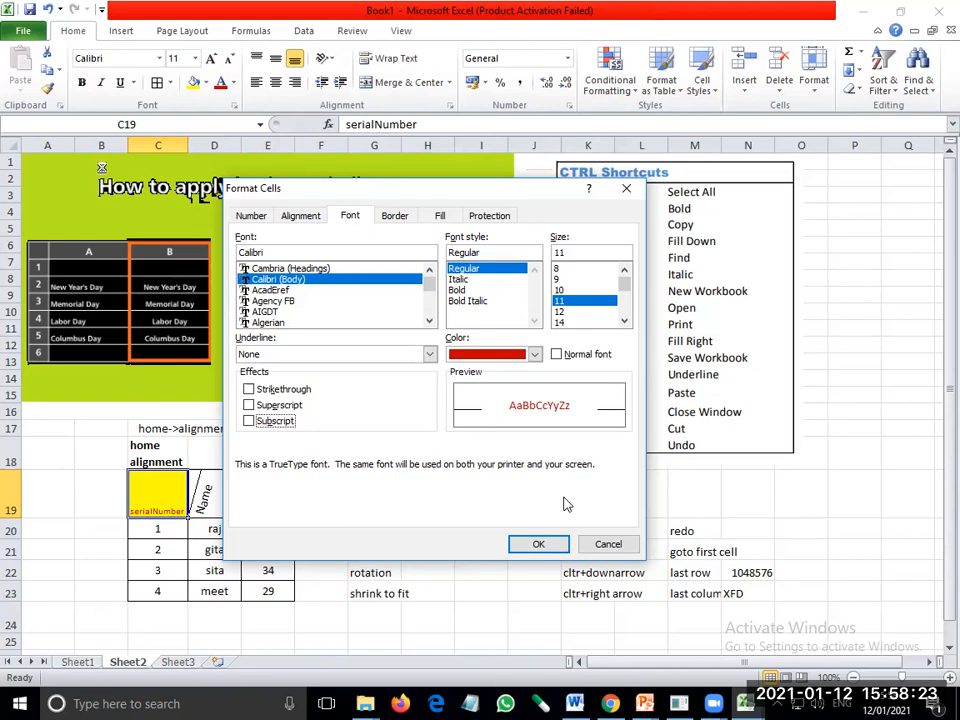
{"action": "left_click", "coordinate": [607, 545]}
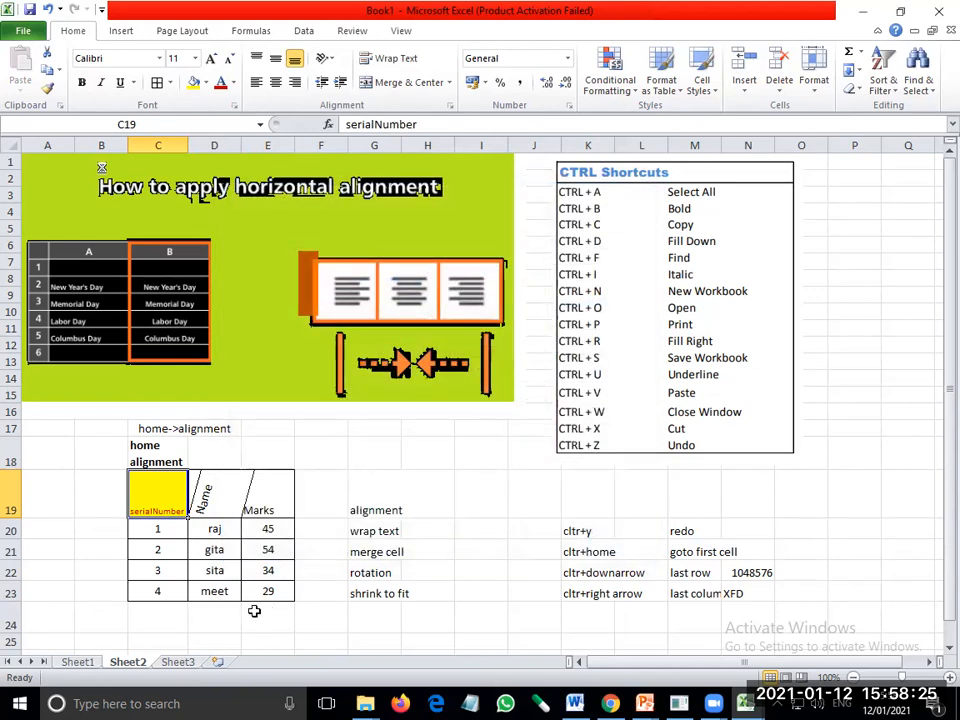
Enter the headers "operation" in D28 and "operator" in E28, below the marks table
{"action": "left_click", "coordinate": [232, 616]}
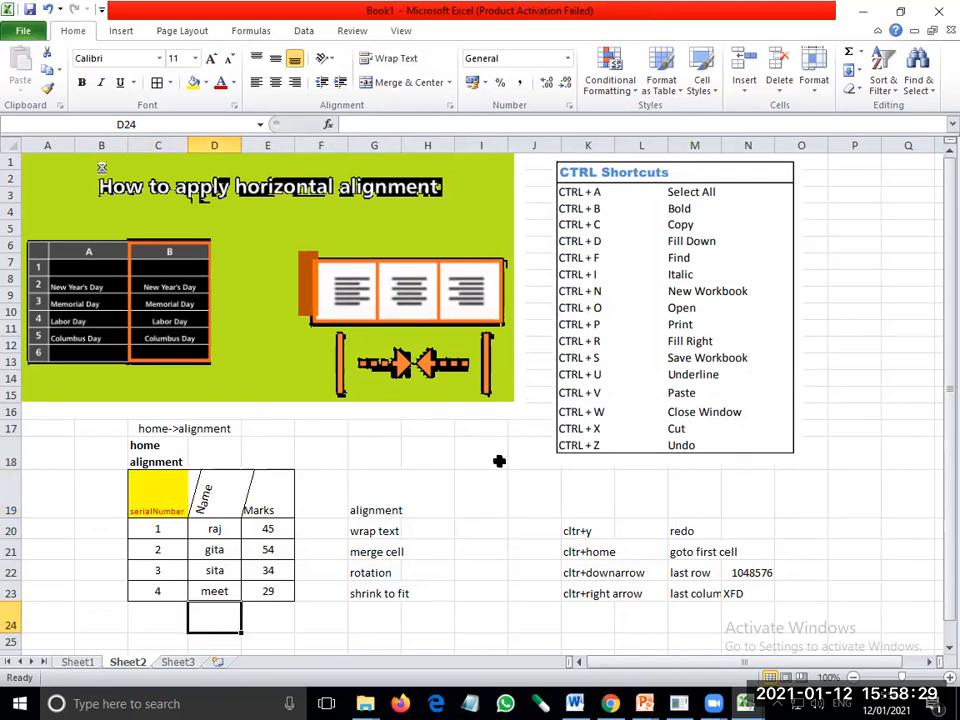
{"action": "scroll", "coordinate": [499, 461], "scroll_direction": "down", "scroll_amount": 9}
{"action": "scroll", "coordinate": [499, 461], "scroll_direction": "up", "scroll_amount": 3}
{"action": "left_click", "coordinate": [214, 373]}
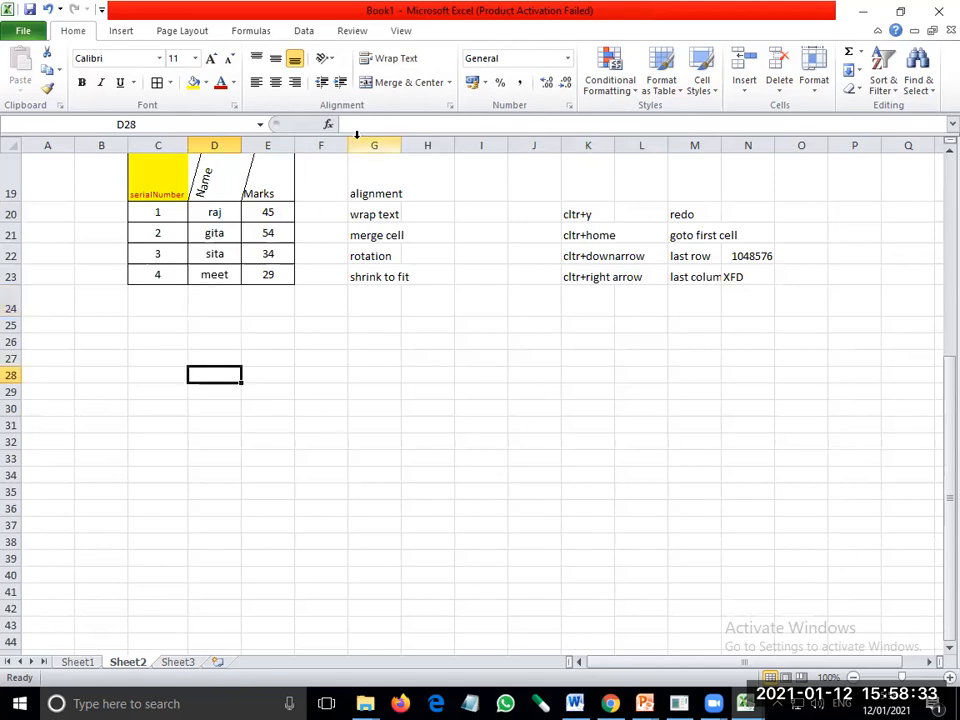
{"action": "left_click", "coordinate": [252, 31]}
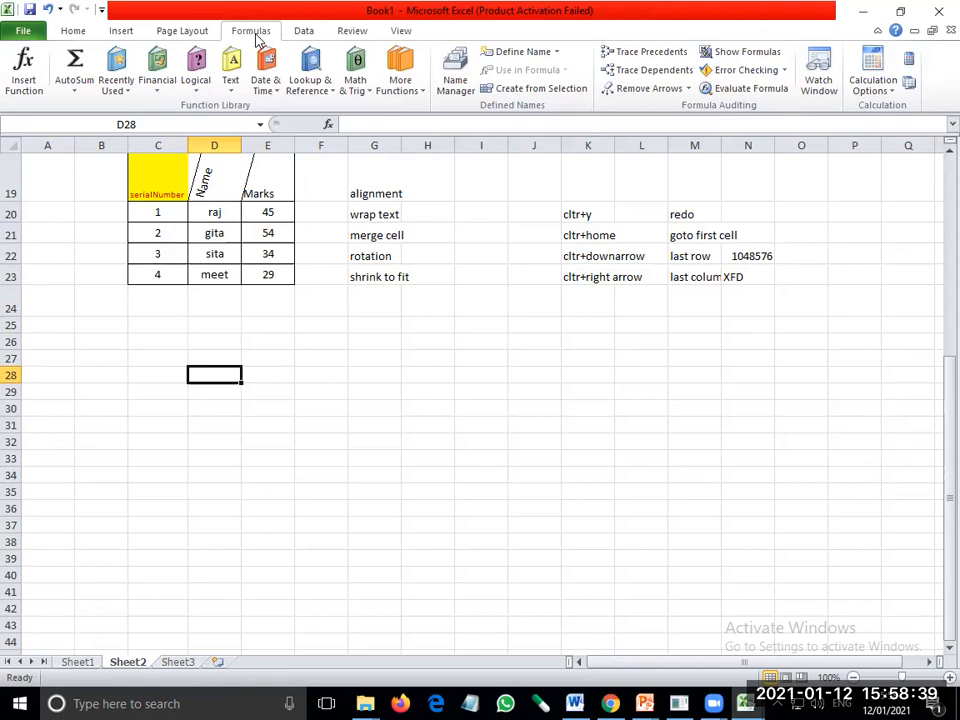
{"action": "type", "text": "operation"}
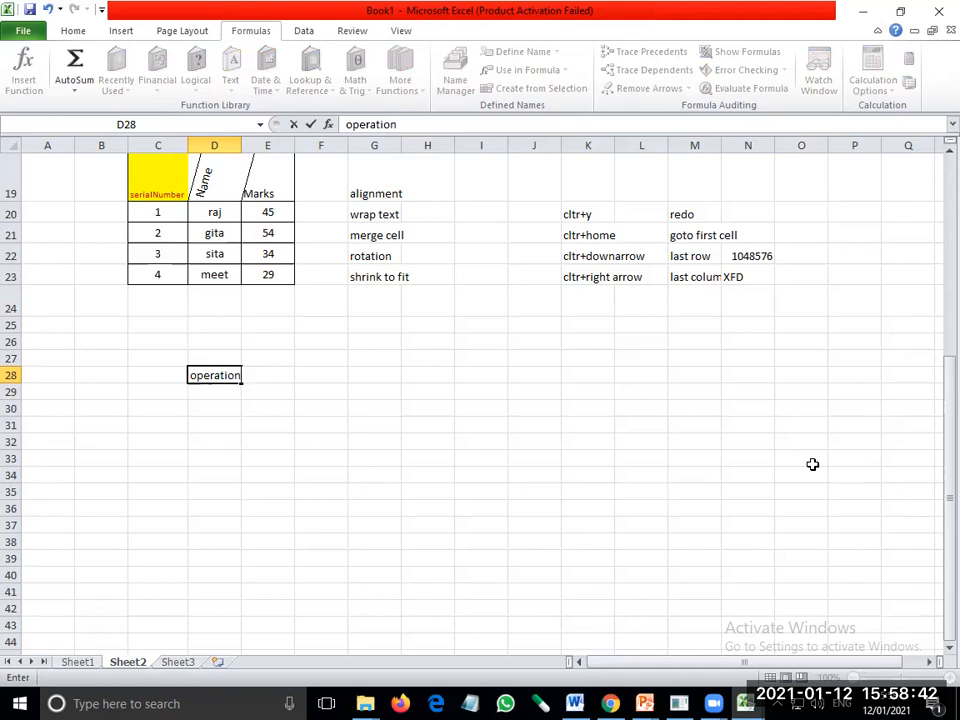
{"action": "key", "text": "Return"}
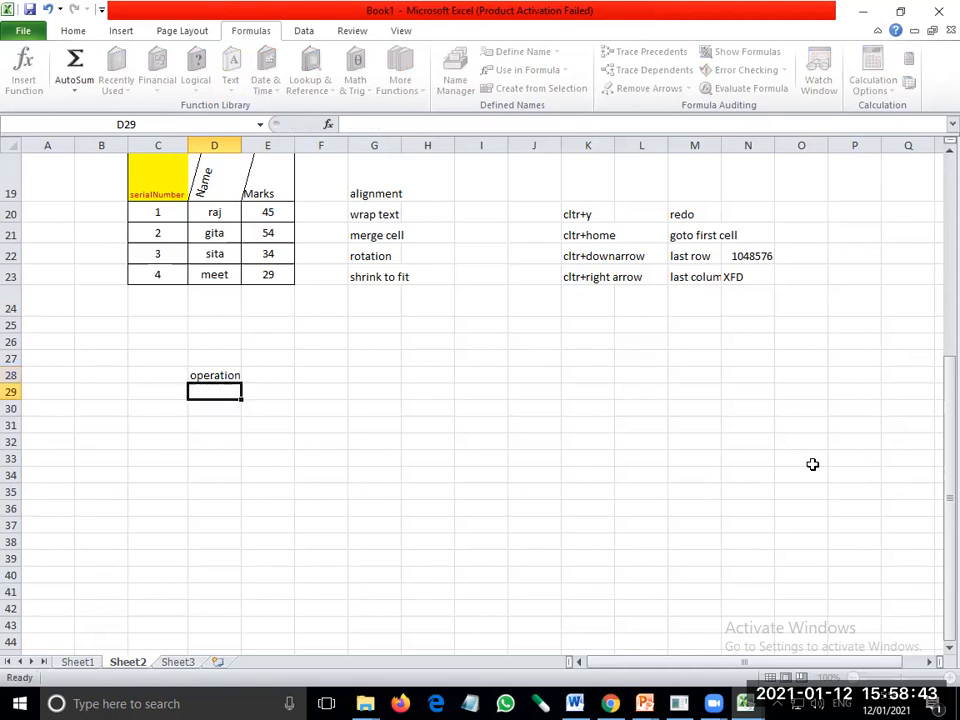
{"action": "key", "text": "Up"}
{"action": "key", "text": "Right"}
{"action": "type", "text": "operator"}
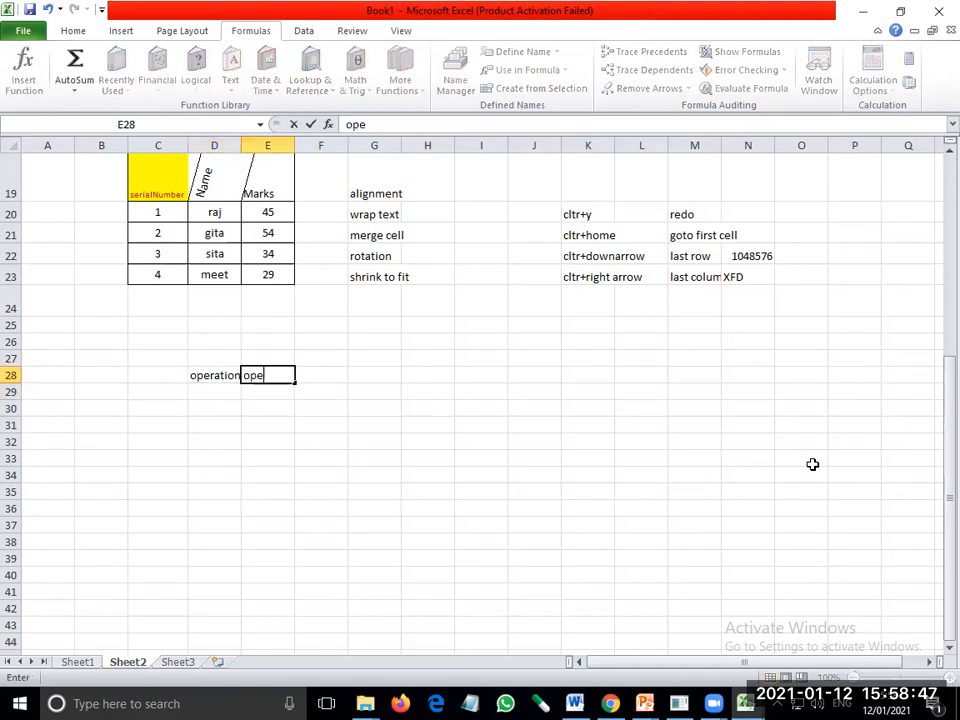
{"action": "key", "text": "Return"}
List the operators +, - and * in cells E29 to E31 under the operator header
{"action": "type", "text": "+"}
{"action": "key", "text": "Return"}
{"action": "type", "text": "-"}
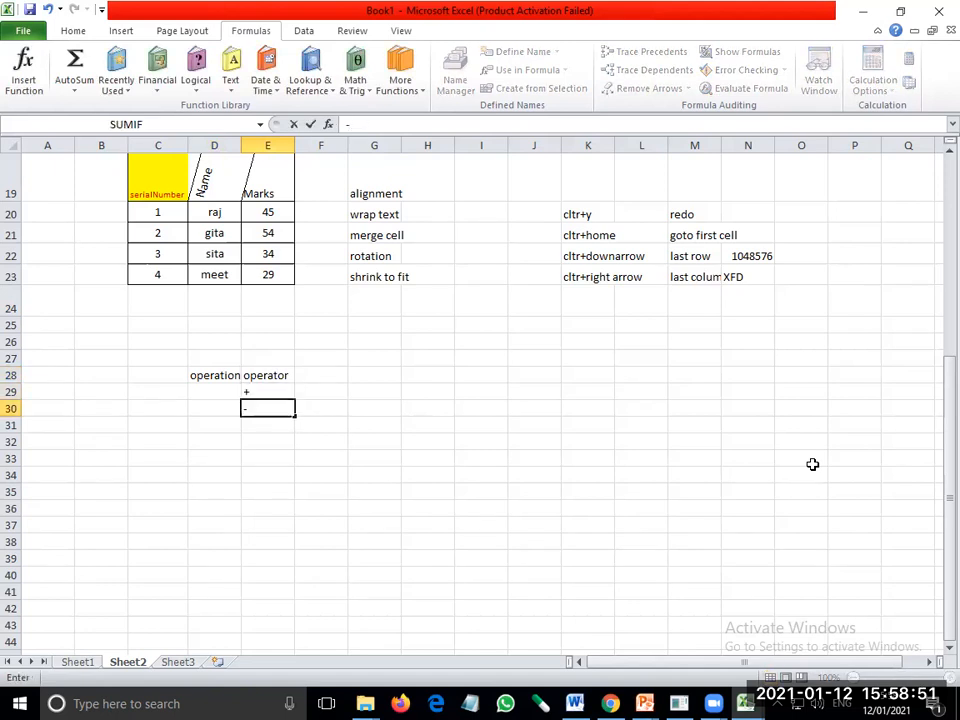
{"action": "key", "text": "Return"}
{"action": "type", "text": "*"}
{"action": "key", "text": "Return"}
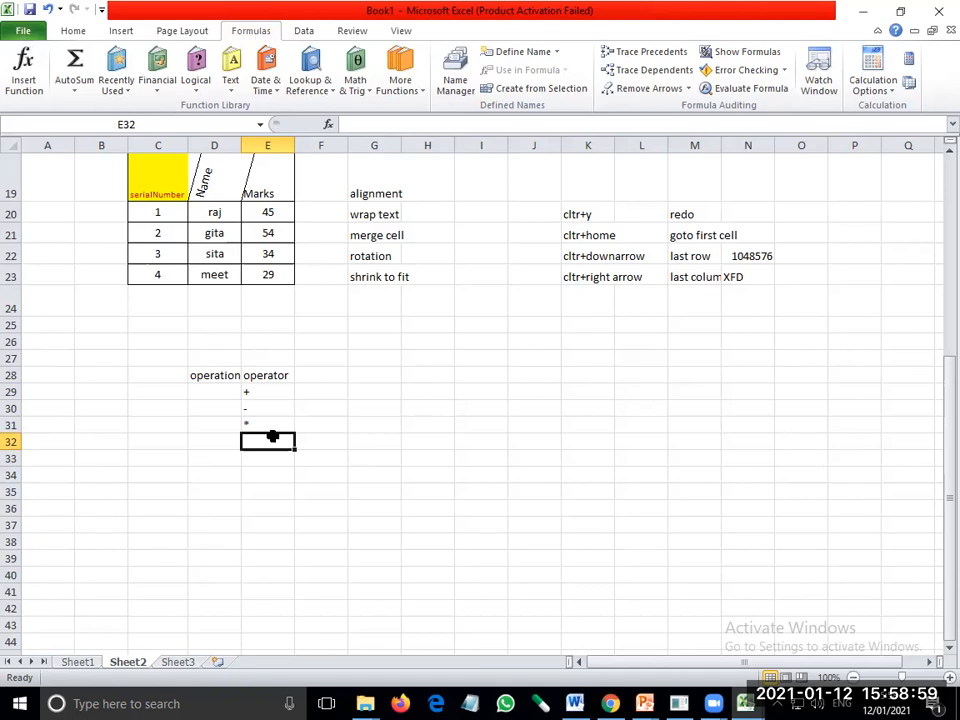
{"action": "left_click", "coordinate": [257, 506]}
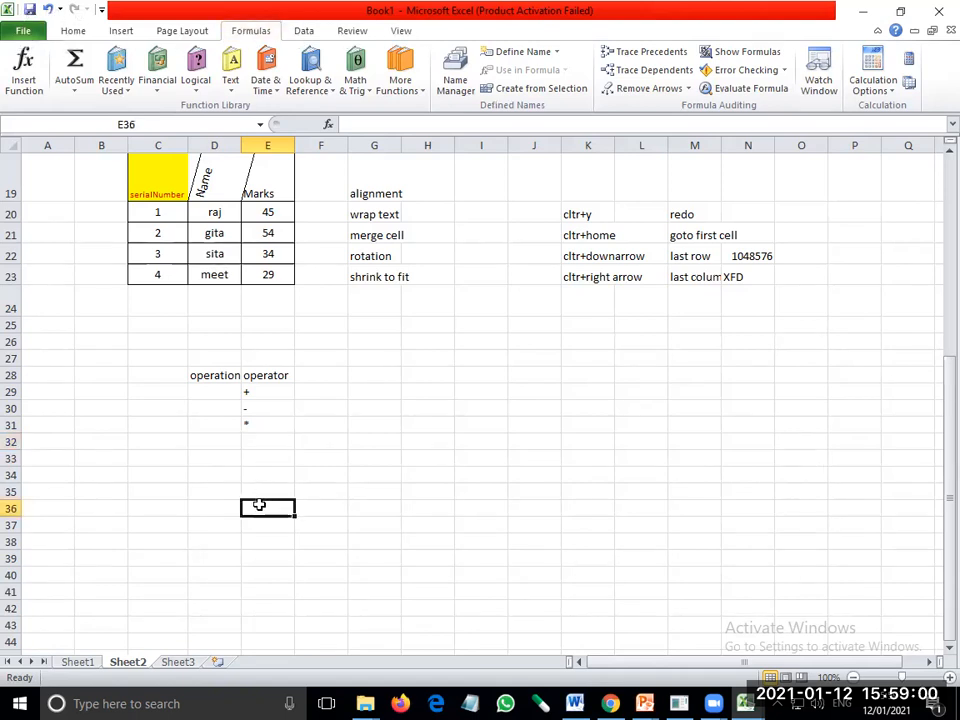
{"action": "left_click", "coordinate": [257, 439]}
{"action": "key", "text": "alt"}
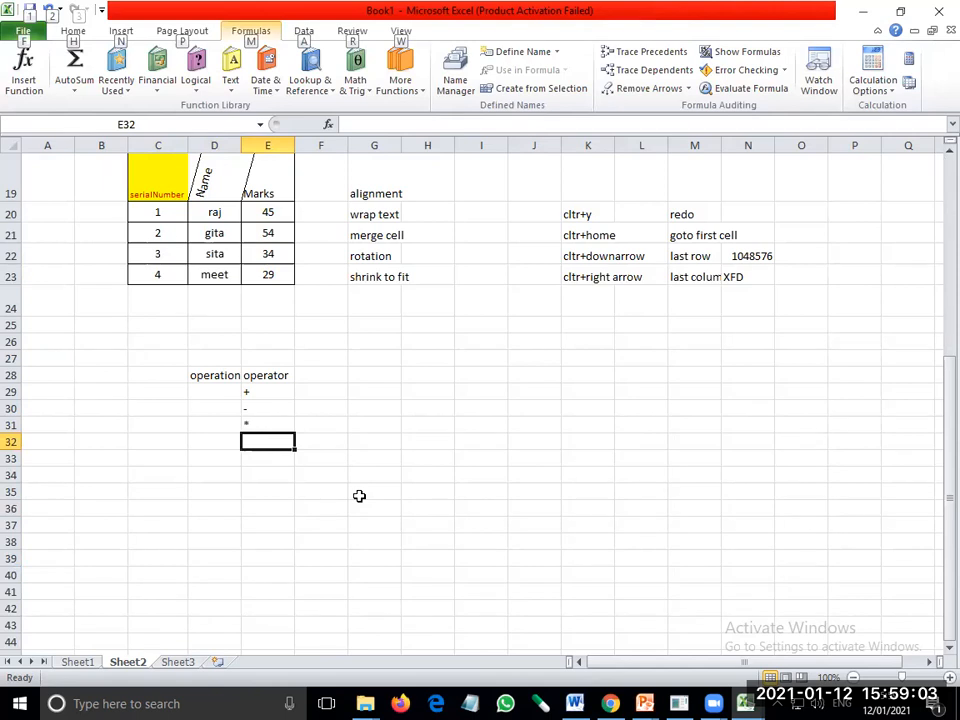
{"action": "key", "text": "alt"}
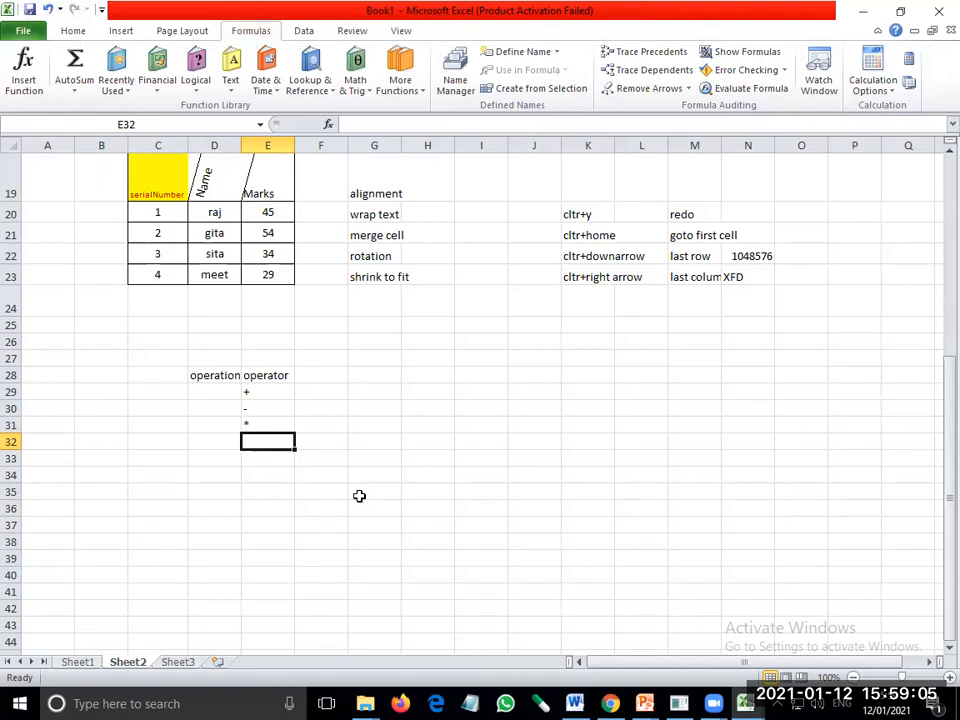
{"action": "key", "text": "slash"}
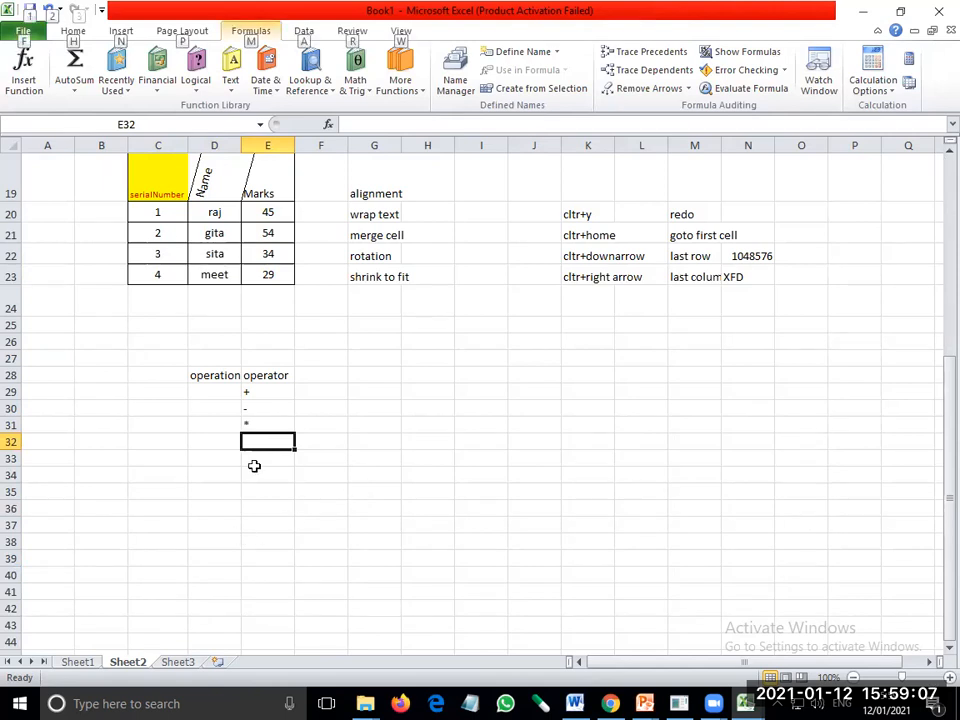
{"action": "left_click", "coordinate": [254, 470]}
Add the operators / in cell E32 and = in cell E33 to complete the operator list
{"action": "left_click", "coordinate": [260, 445]}
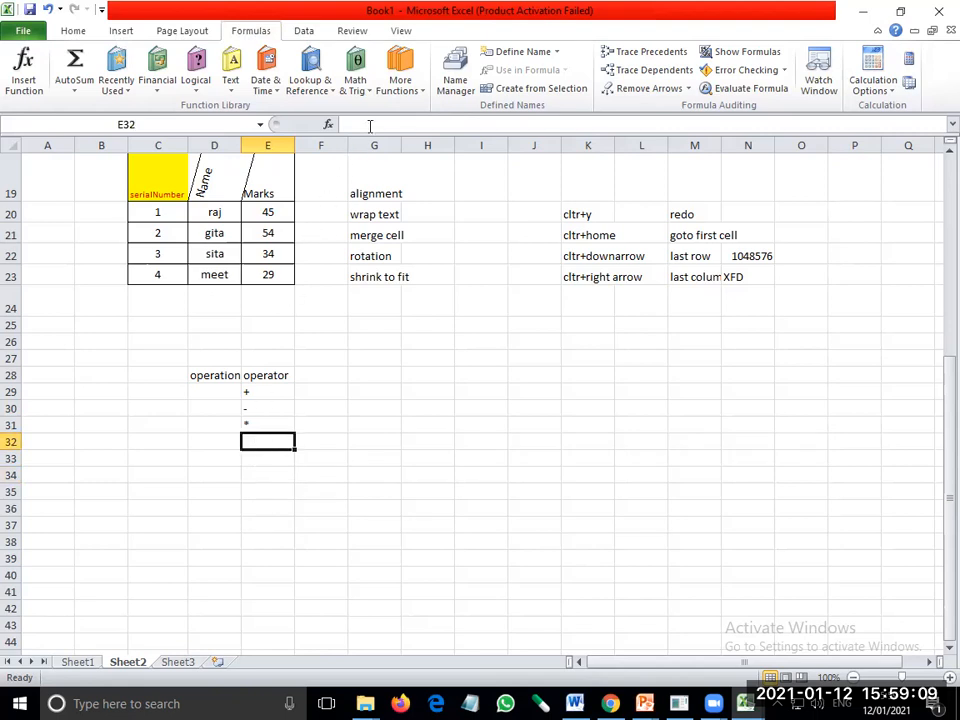
{"action": "left_click", "coordinate": [368, 124]}
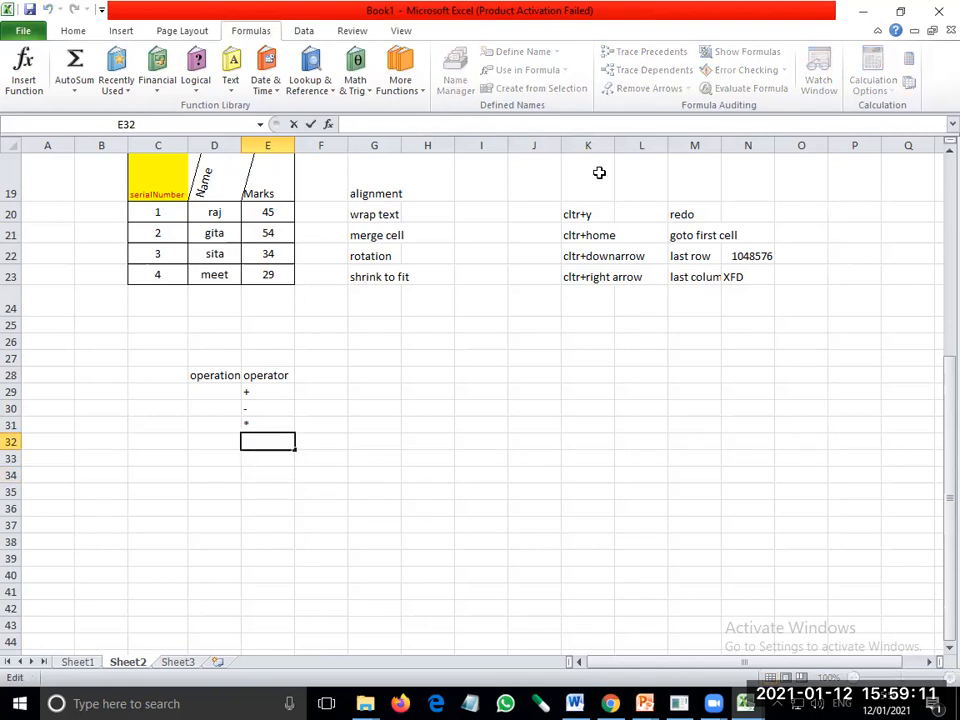
{"action": "type", "text": "/"}
{"action": "key", "text": "Return"}
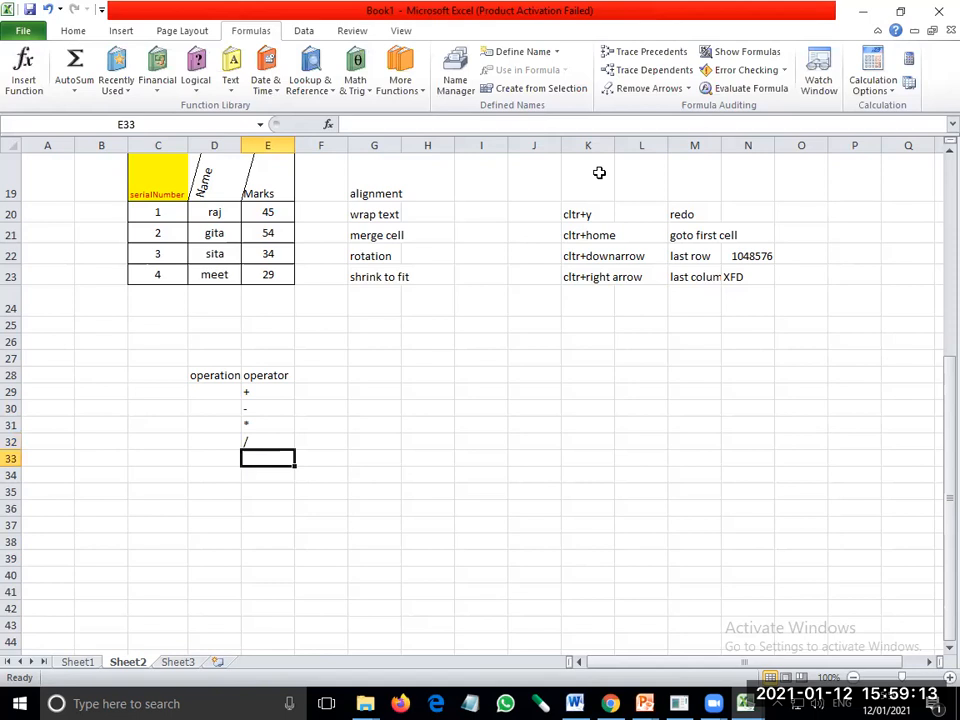
{"action": "type", "text": "="}
{"action": "key", "text": "Return"}
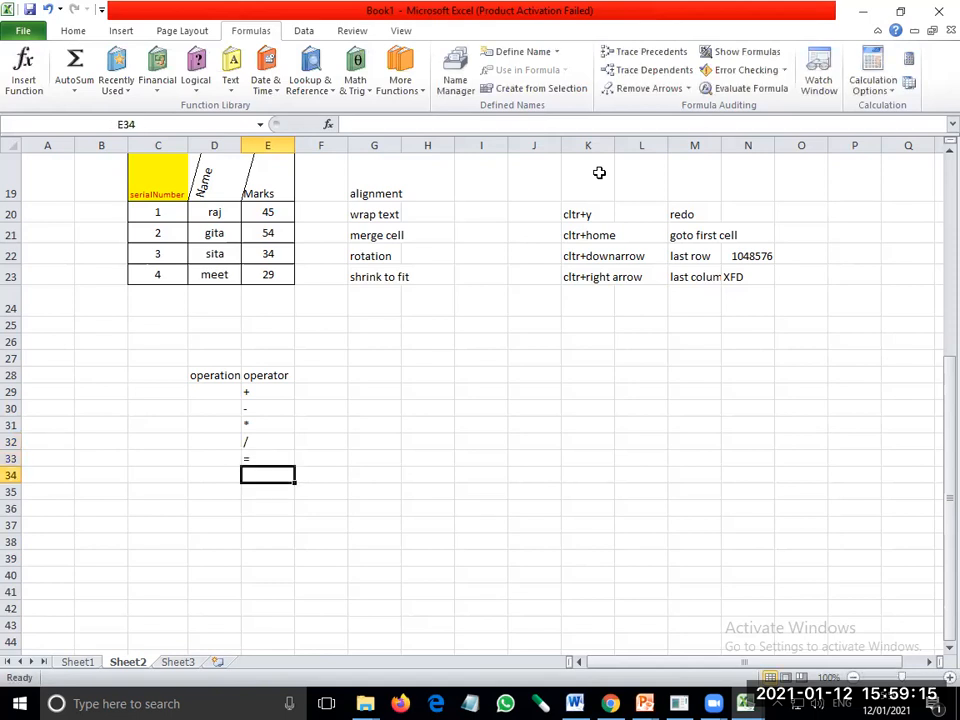
Enter the operation names "Addition" in D29 and "subtraction" in D30, beside the + and - operators
{"action": "key", "text": "Up"}
{"action": "key", "text": "Up"}
{"action": "key", "text": "Up"}
{"action": "key", "text": "Up"}
{"action": "key", "text": "Up"}
{"action": "key", "text": "Left"}
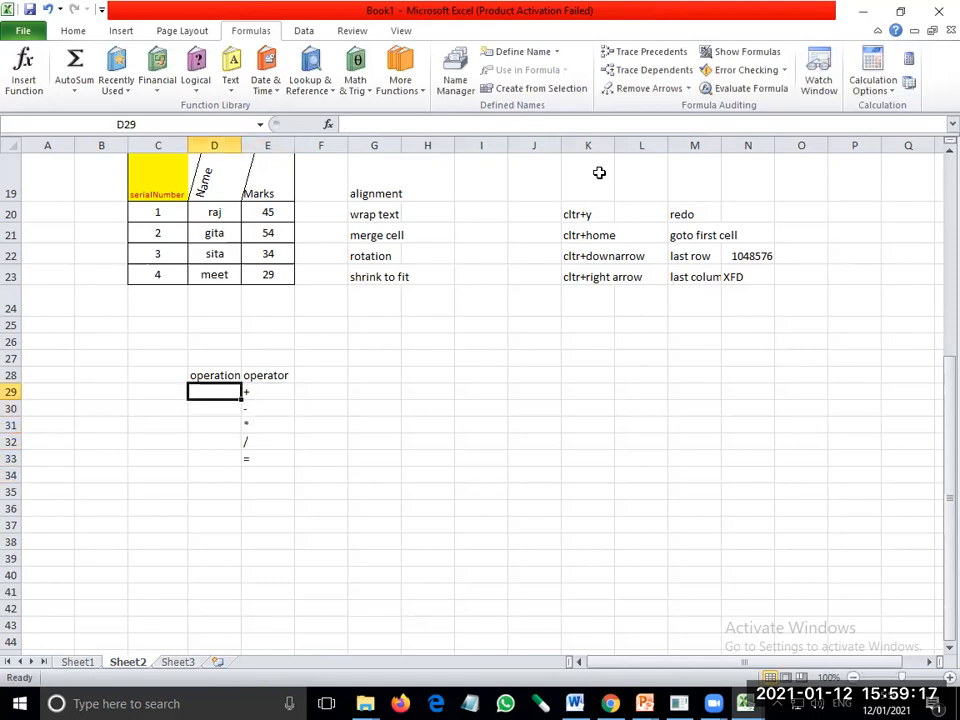
{"action": "type", "text": "Add"}
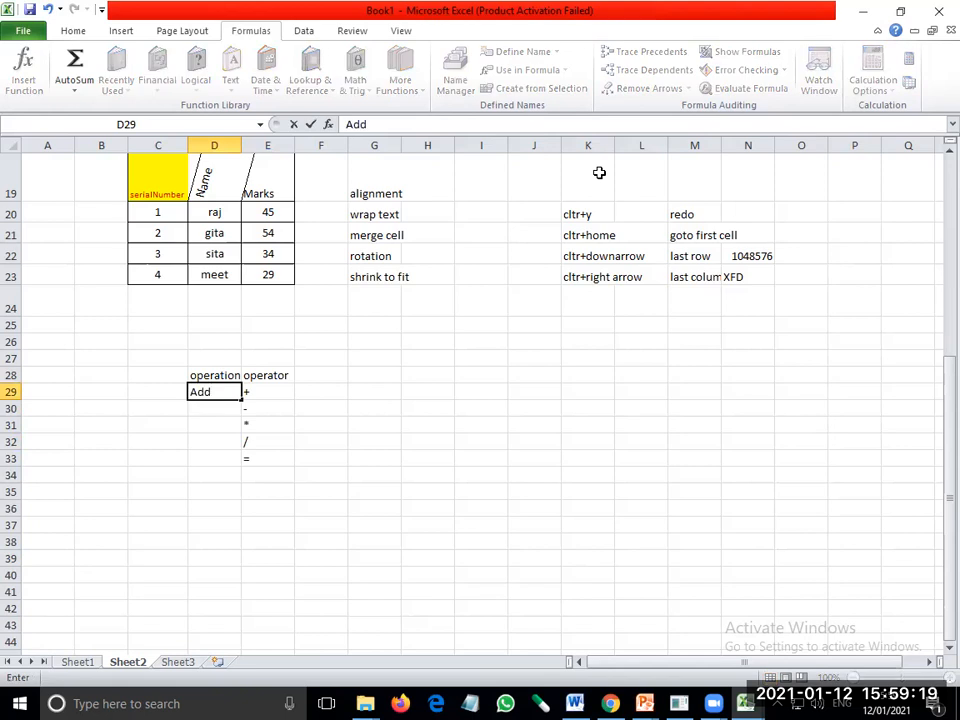
{"action": "type", "text": "ition"}
{"action": "key", "text": "Return"}
{"action": "type", "text": "subtraction"}
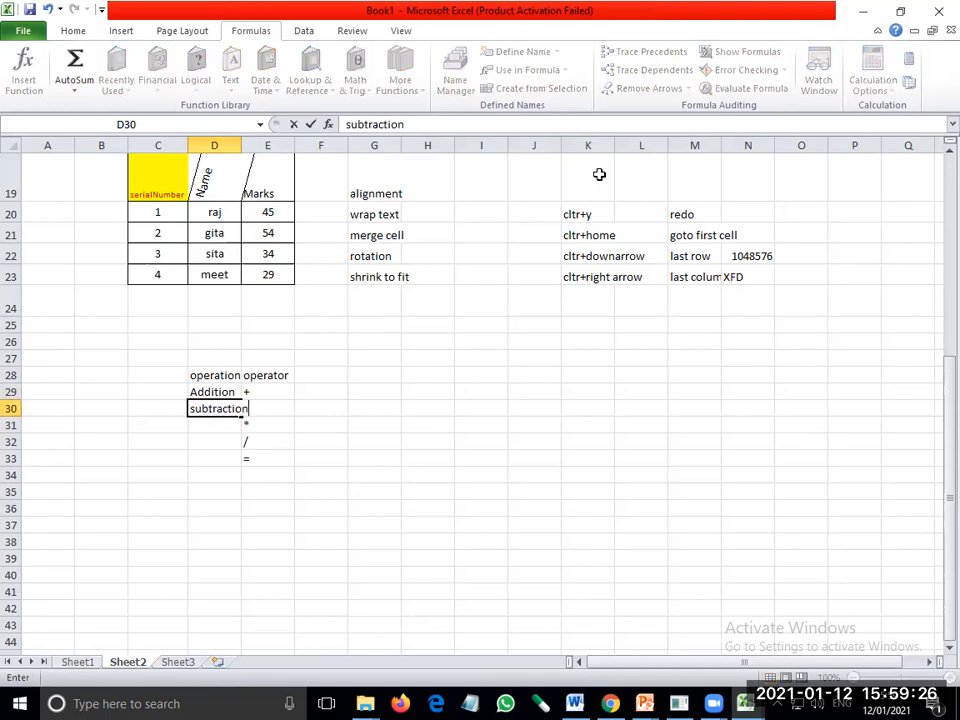
{"action": "key", "text": "Return"}
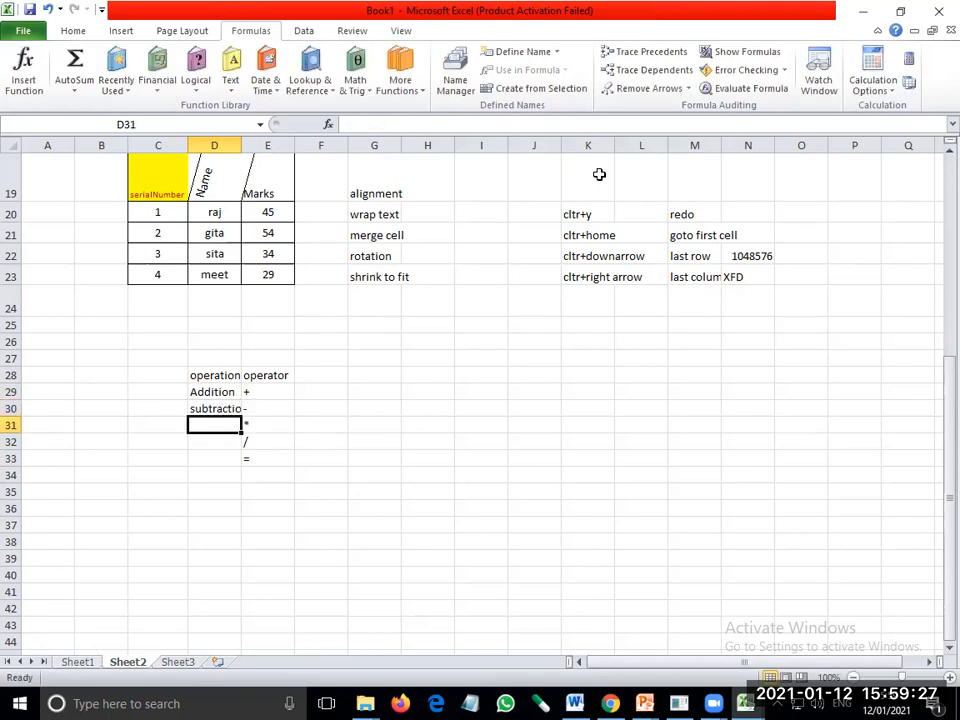
Enter "Multiplication", "Division" and "Equals" in D31 to D33, beside the operators *, / and =
{"action": "type", "text": "Multiplication"}
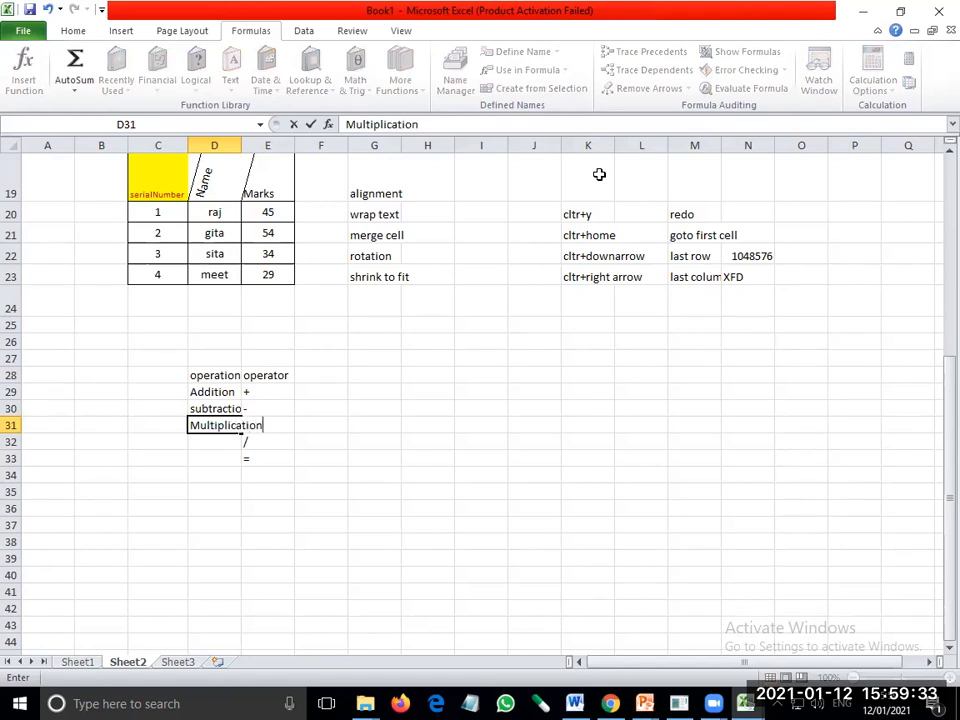
{"action": "key", "text": "Return"}
{"action": "type", "text": "Division"}
{"action": "key", "text": "Return"}
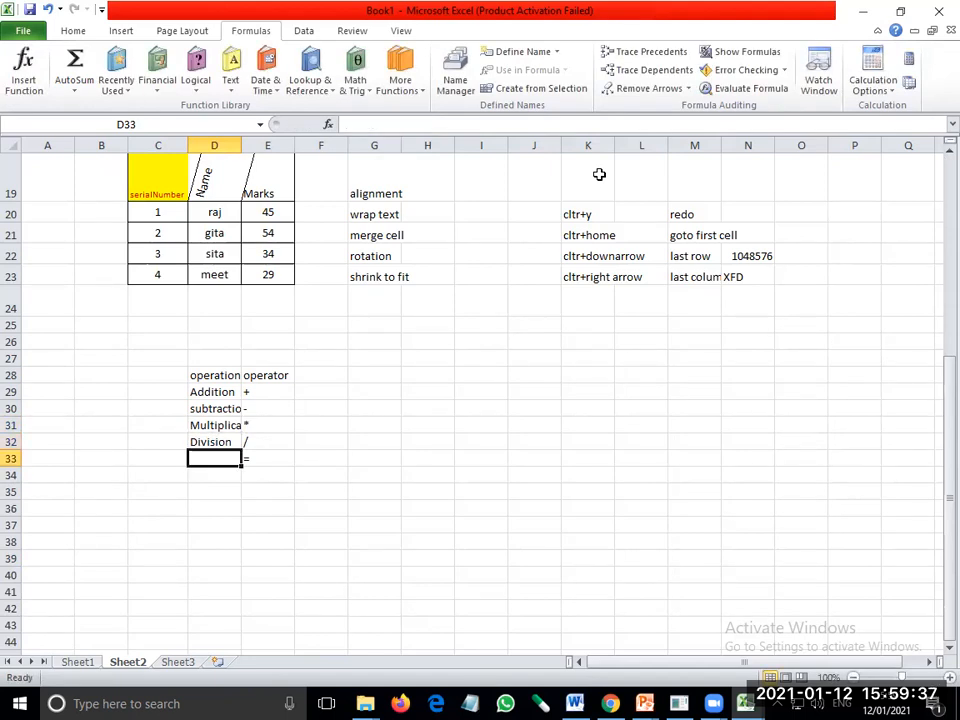
{"action": "type", "text": "Equals"}
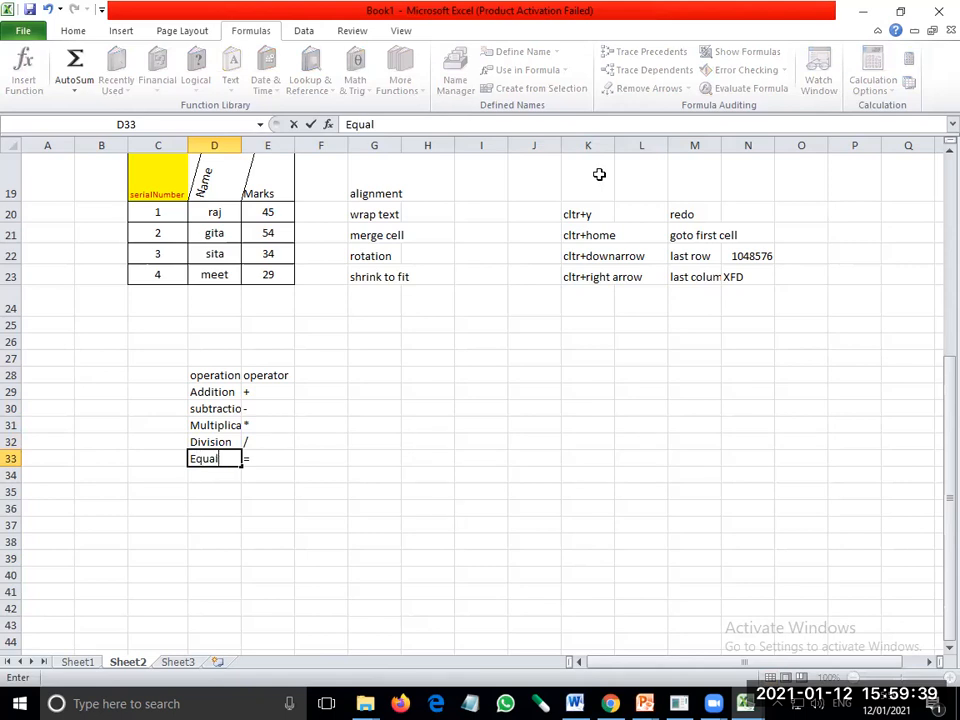
{"action": "key", "text": "Return"}
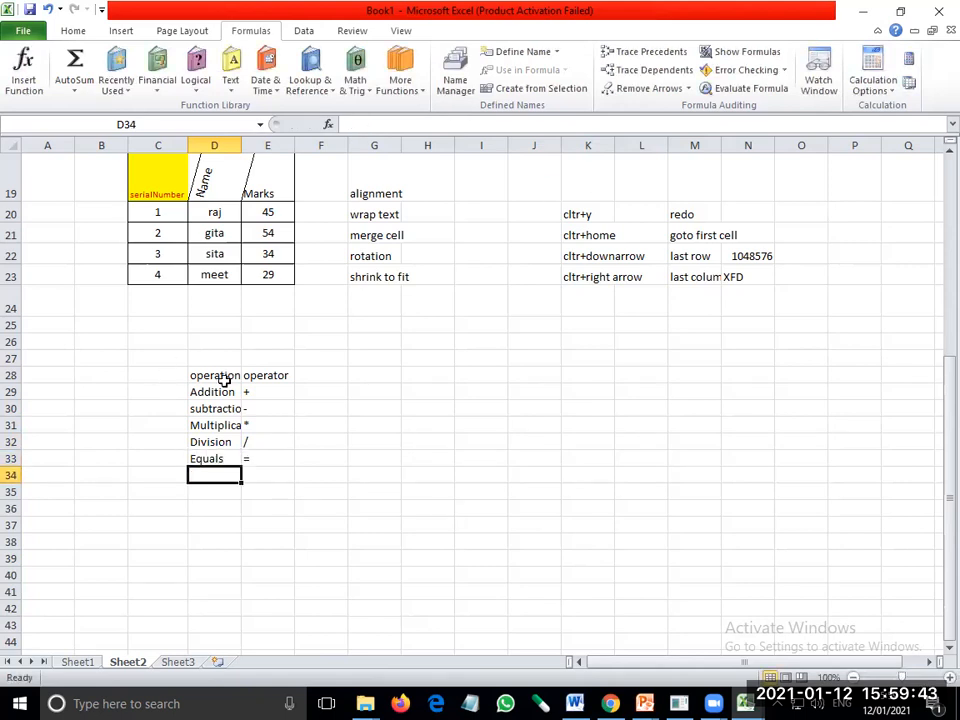
Apply all borders to the operation table D28:E33 and widen column D to fit the full operation names
{"action": "left_click_drag", "start_coordinate": [224, 380], "coordinate": [261, 456]}
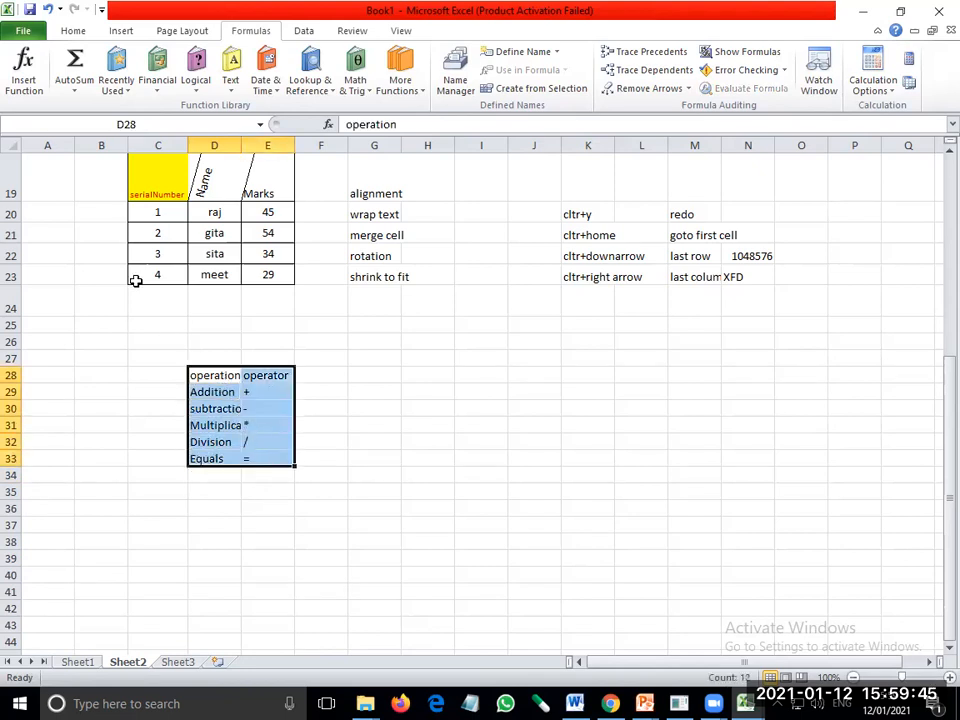
{"action": "left_click", "coordinate": [74, 32]}
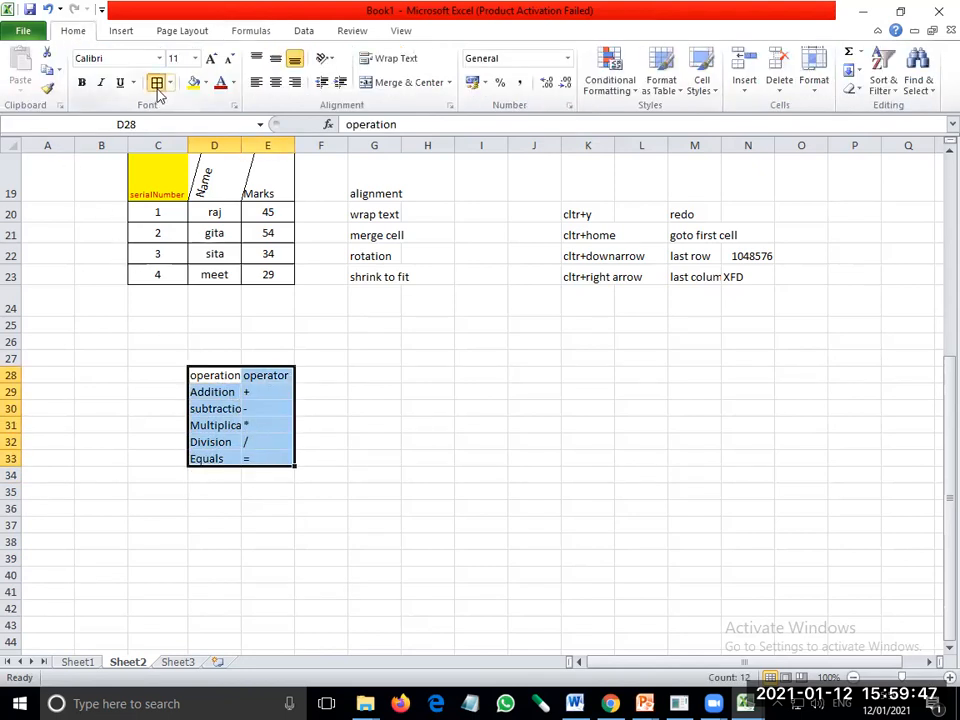
{"action": "left_click_drag", "start_coordinate": [241, 146], "coordinate": [270, 147]}
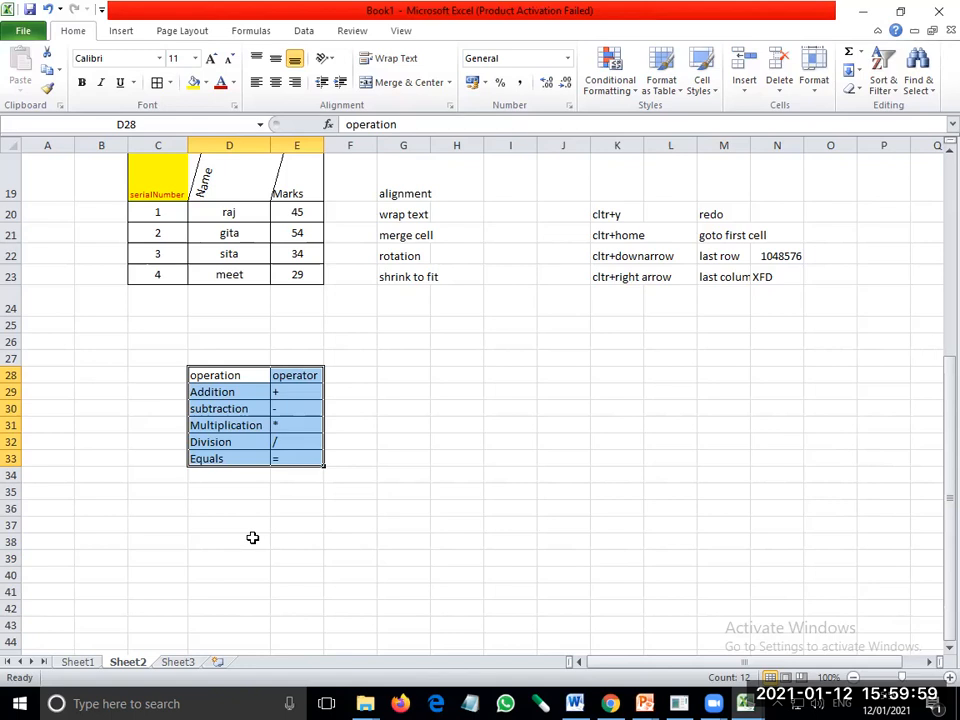
Make the table headers "operation" and "operator" in D28:E28 bold
{"action": "left_click_drag", "start_coordinate": [251, 375], "coordinate": [280, 376]}
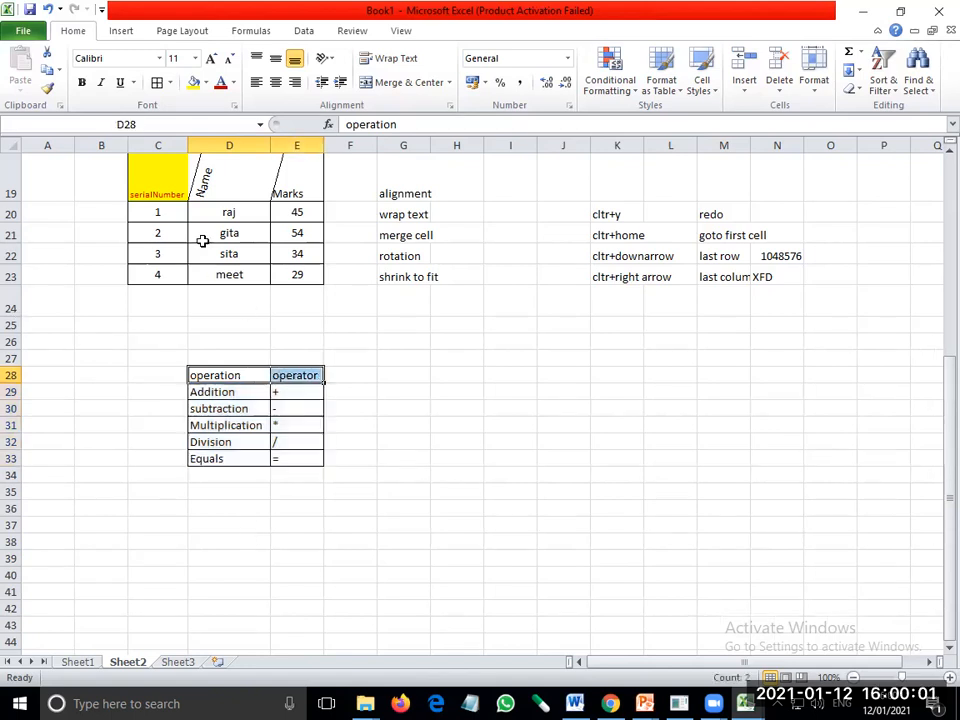
{"action": "left_click", "coordinate": [82, 83]}
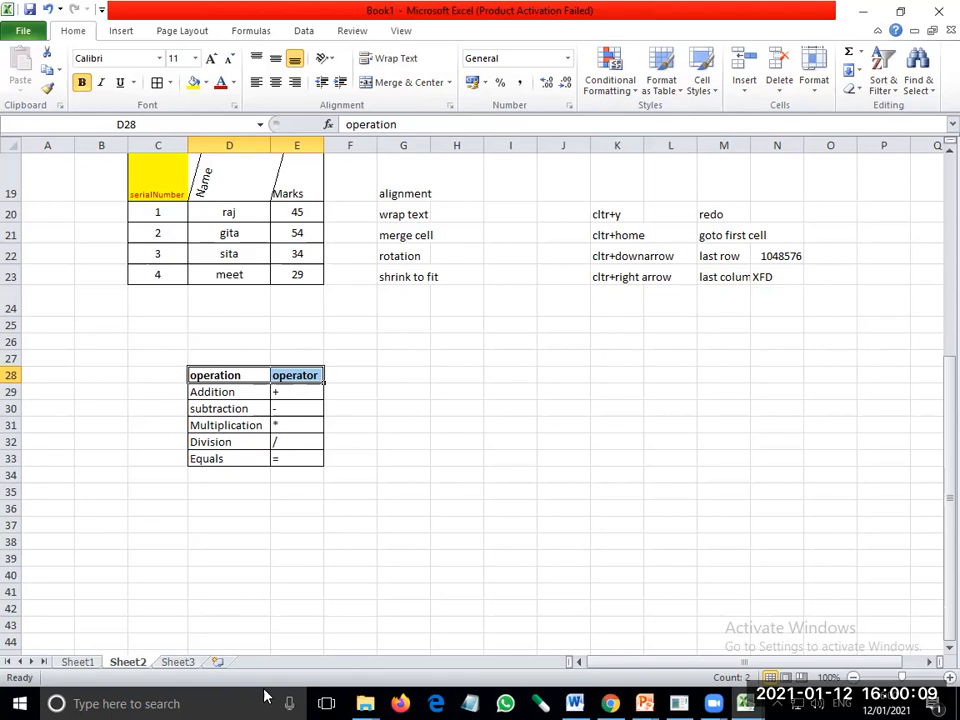
{"action": "left_click", "coordinate": [500, 396]}
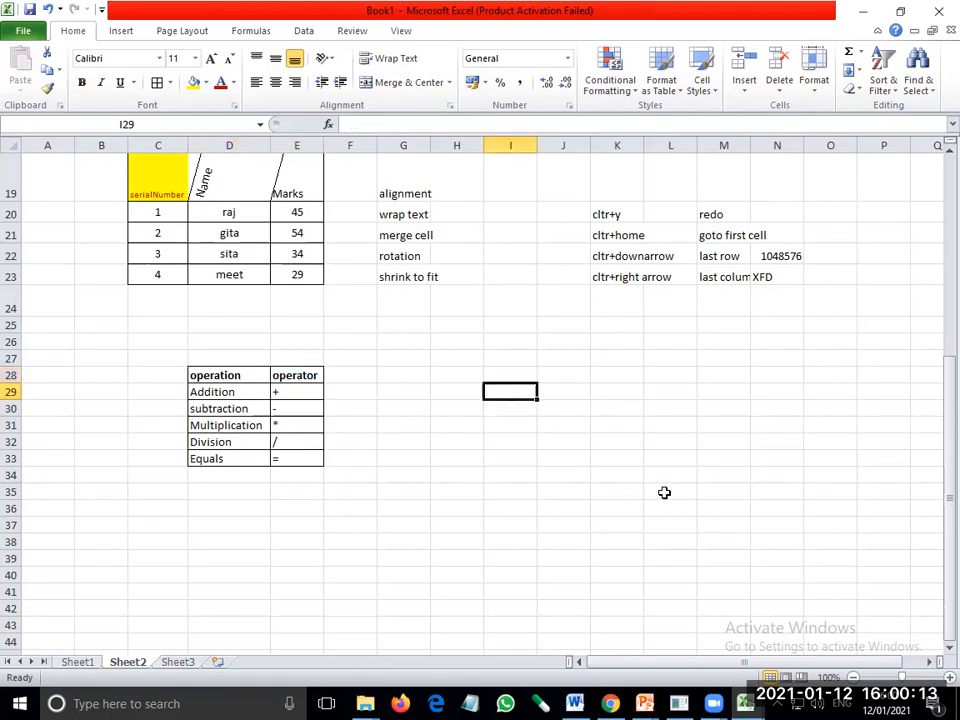
Copy the marks data rows C20:E23 and paste them starting at H31
{"action": "left_click_drag", "start_coordinate": [152, 212], "coordinate": [281, 267]}
{"action": "key", "text": "ctrl+c"}
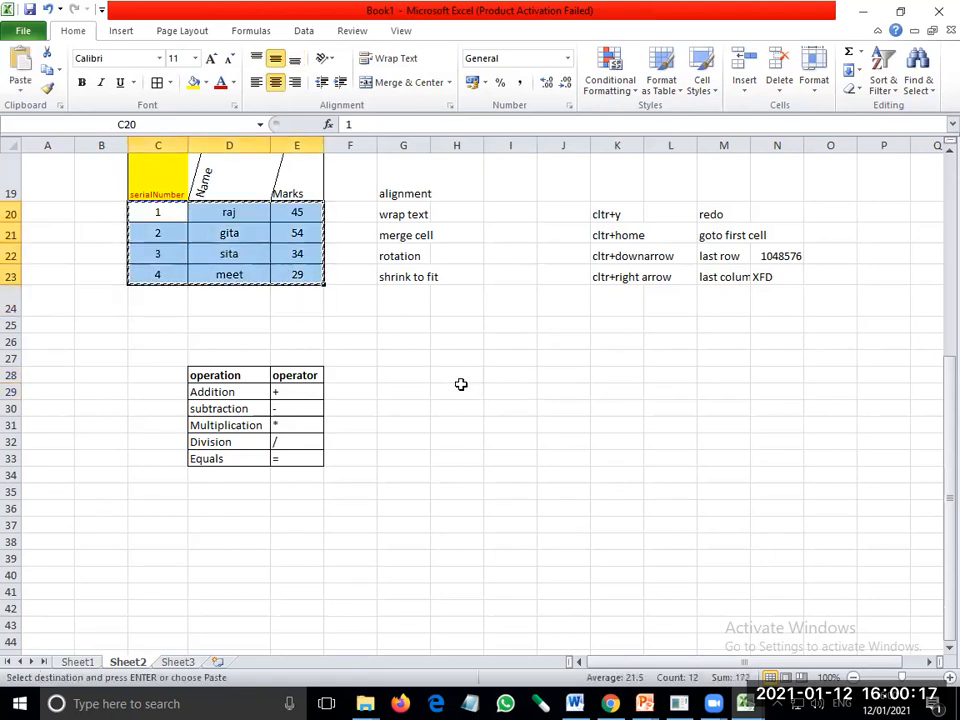
{"action": "left_click", "coordinate": [454, 421]}
{"action": "key", "text": "ctrl+v"}
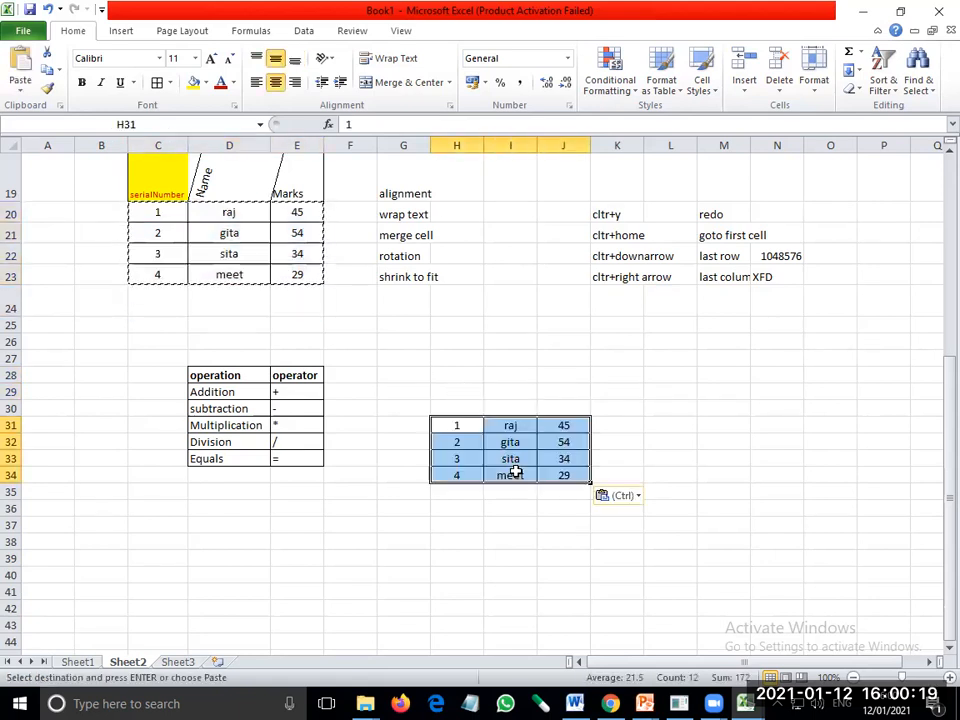
Enter the headers "Sno" in H30 and "Name" in I30 above the pasted marks data
{"action": "left_click", "coordinate": [452, 408]}
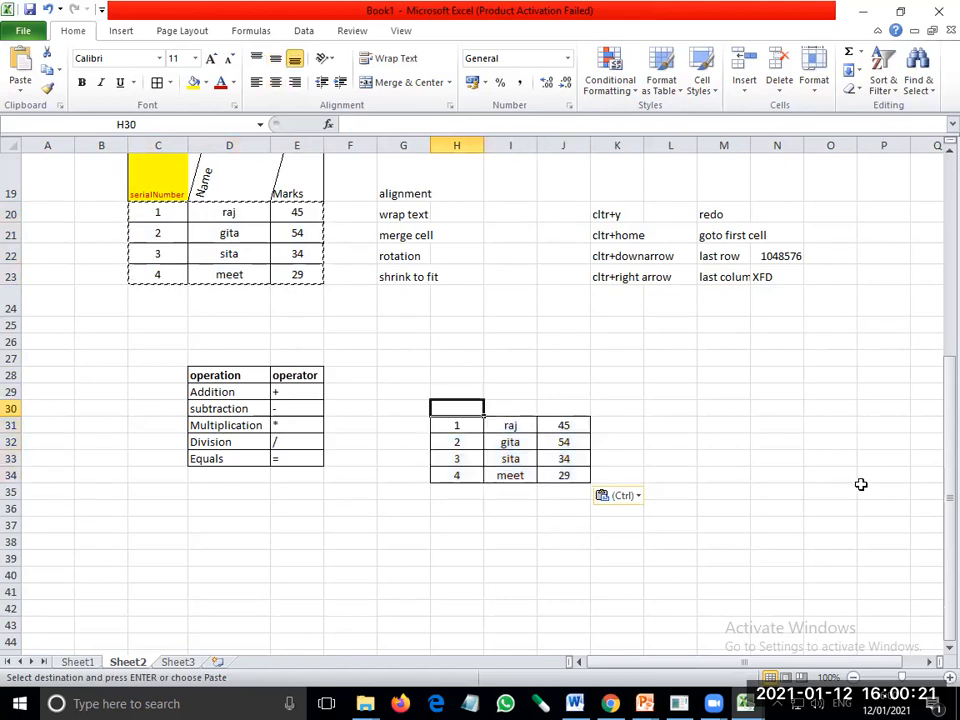
{"action": "type", "text": "Sno"}
{"action": "key", "text": "Return"}
{"action": "key", "text": "Up"}
{"action": "key", "text": "Right"}
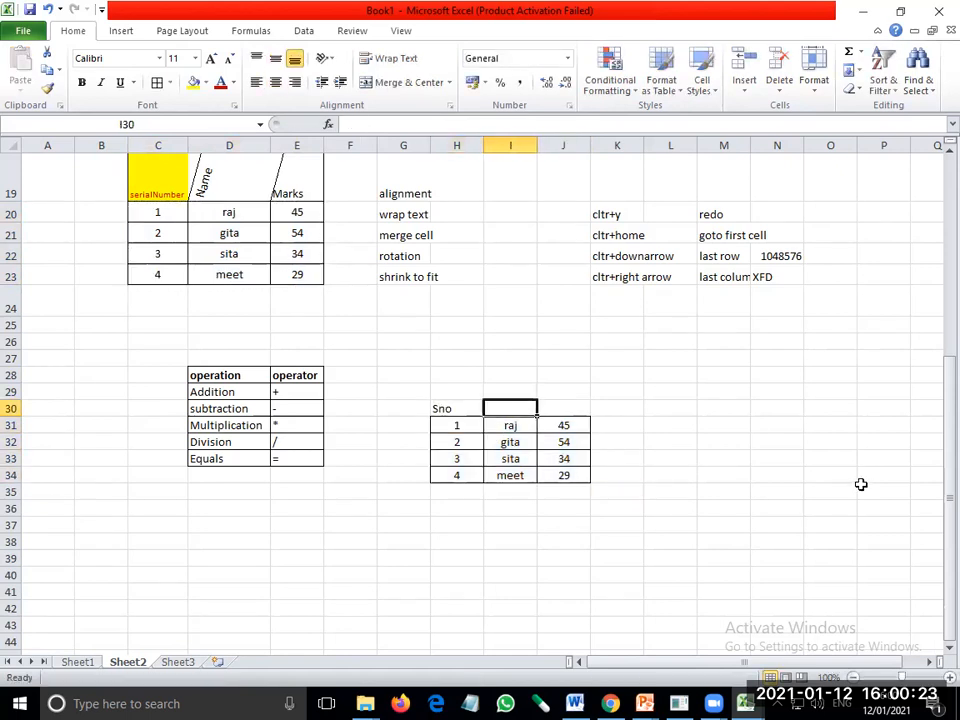
{"action": "type", "text": "Name"}
{"action": "key", "text": "Return"}
{"action": "key", "text": "Up"}
{"action": "key", "text": "Right"}
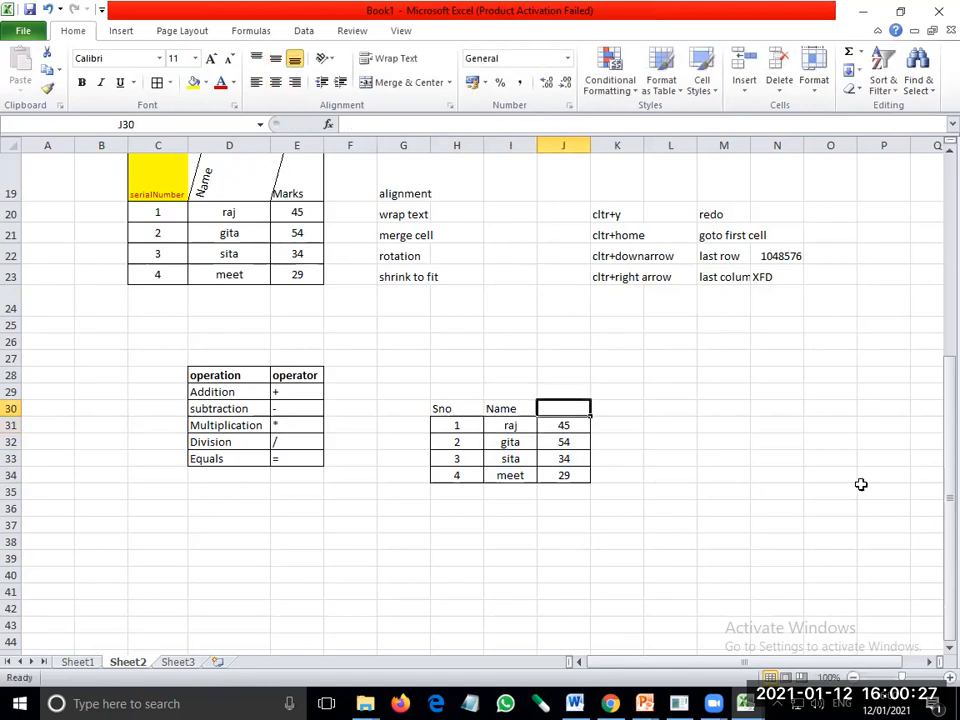
Enter the subject headers "Mrks sub1" in J30, "mark sub2" in K30 and "markssub3" in L30
{"action": "type", "text": "Mrks"}
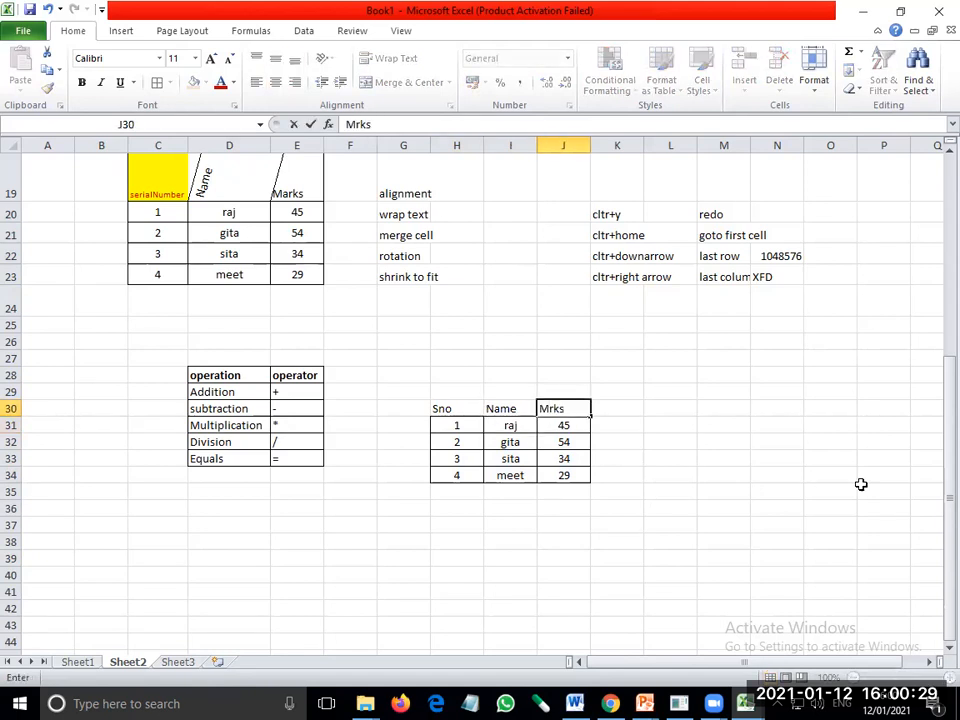
{"action": "type", "text": " sub1"}
{"action": "key", "text": "Return"}
{"action": "key", "text": "Up"}
{"action": "key", "text": "Right"}
{"action": "type", "text": "mark"}
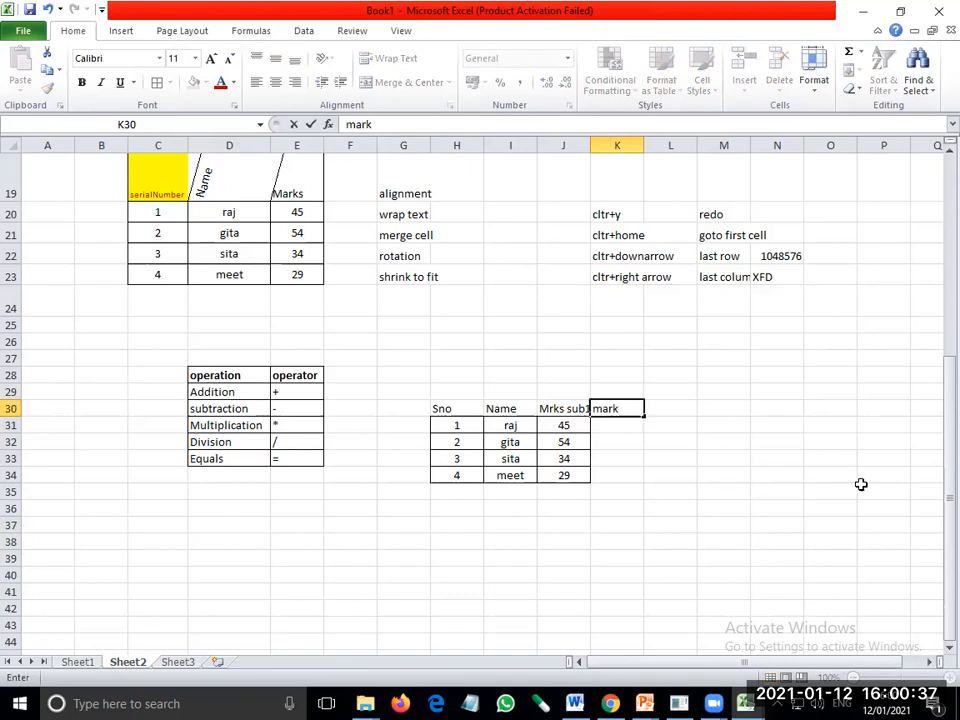
{"action": "type", "text": " sub2"}
{"action": "key", "text": "Return"}
{"action": "key", "text": "Up"}
{"action": "key", "text": "Right"}
{"action": "type", "text": "marks"}
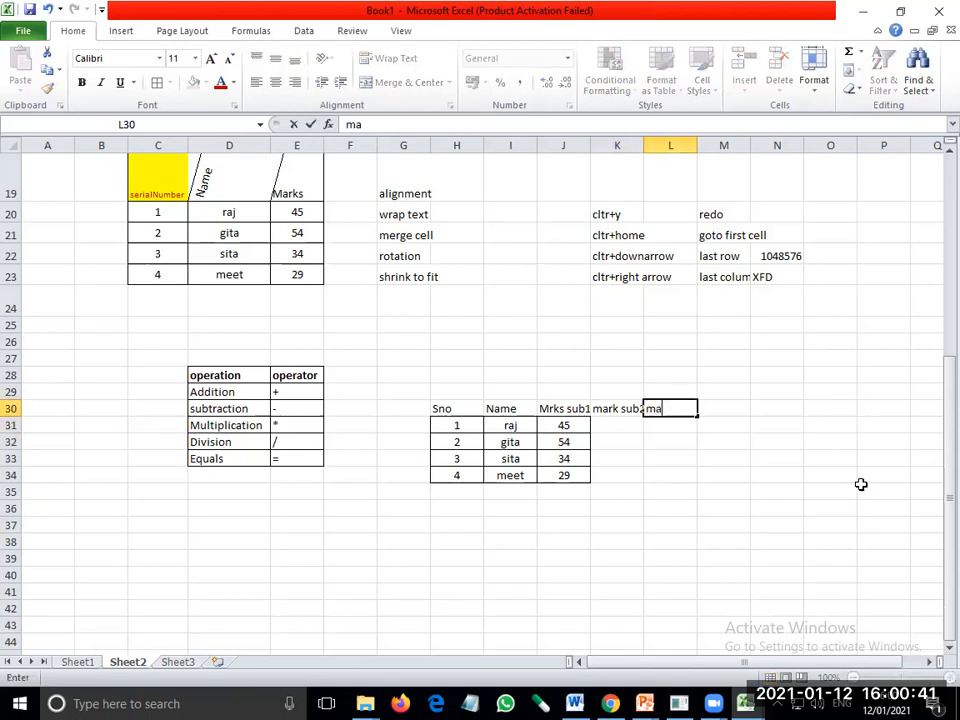
{"action": "type", "text": "sub3"}
{"action": "key", "text": "Return"}
Enter the second subject's marks 65, 67, 45 and 43 in K31 to K34
{"action": "key", "text": "Left"}
{"action": "key", "text": "Left"}
{"action": "key", "text": "Right"}
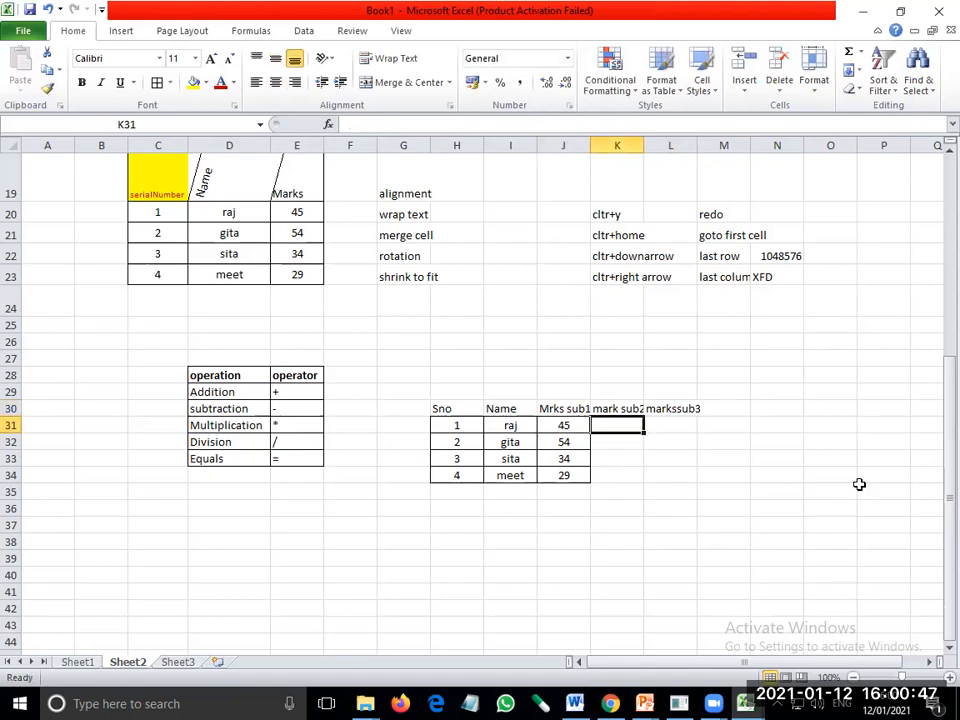
{"action": "type", "text": "65"}
{"action": "key", "text": "Return"}
{"action": "type", "text": "67"}
{"action": "key", "text": "Return"}
{"action": "type", "text": "45"}
{"action": "key", "text": "Return"}
{"action": "type", "text": "43"}
{"action": "key", "text": "Return"}
Enter the third subject's marks 87, 76, 45 and 34 in L31 to L34
{"action": "key", "text": "Up"}
{"action": "key", "text": "Right"}
{"action": "key", "text": "Up"}
{"action": "key", "text": "Up"}
{"action": "key", "text": "Up"}
{"action": "type", "text": "87"}
{"action": "key", "text": "Return"}
{"action": "type", "text": "76"}
{"action": "key", "text": "Return"}
{"action": "type", "text": "45"}
{"action": "key", "text": "Return"}
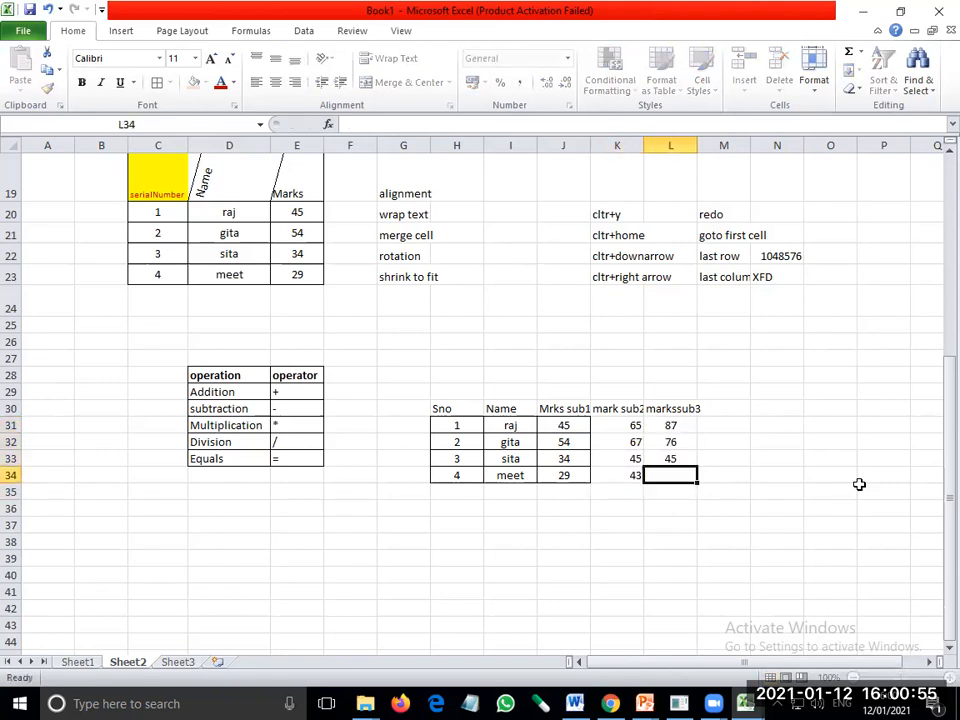
{"action": "type", "text": "34"}
{"action": "key", "text": "Return"}
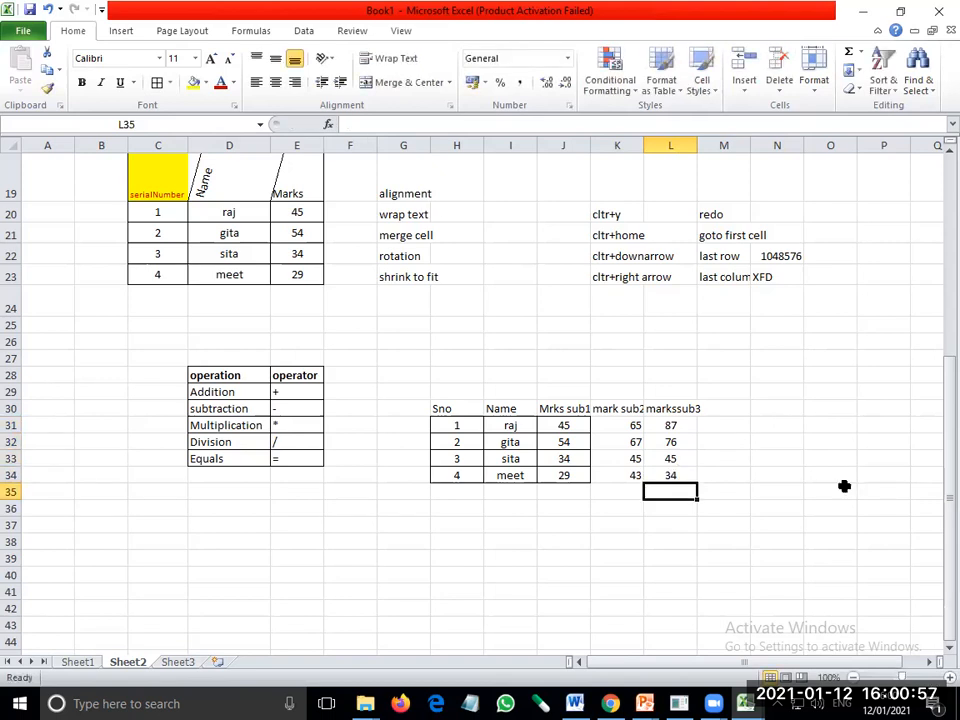
Apply all borders to the marks table H30:L34 and widen columns I to L to accommodate the headers
{"action": "left_click_drag", "start_coordinate": [444, 411], "coordinate": [666, 477]}
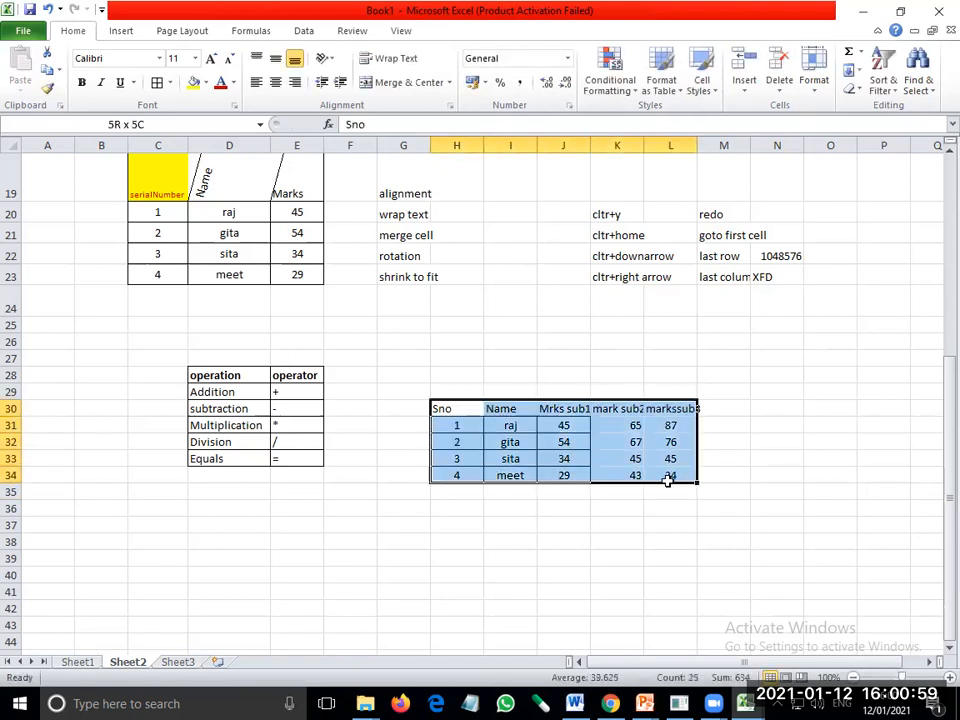
{"action": "left_click", "coordinate": [155, 84]}
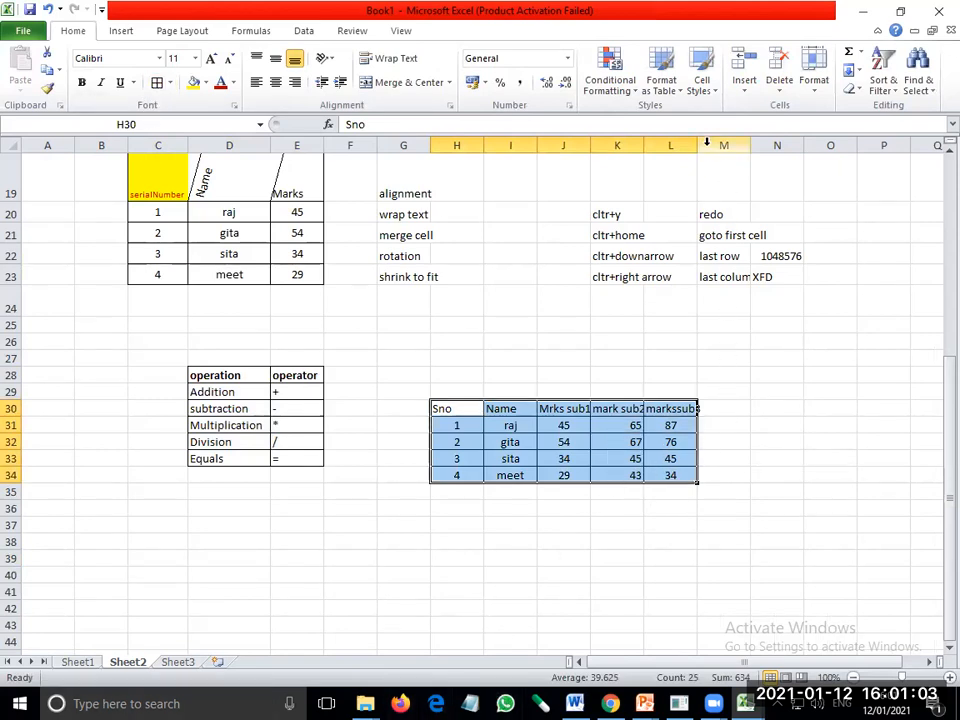
{"action": "left_click_drag", "start_coordinate": [698, 146], "coordinate": [701, 146]}
{"action": "left_click_drag", "start_coordinate": [643, 146], "coordinate": [657, 146]}
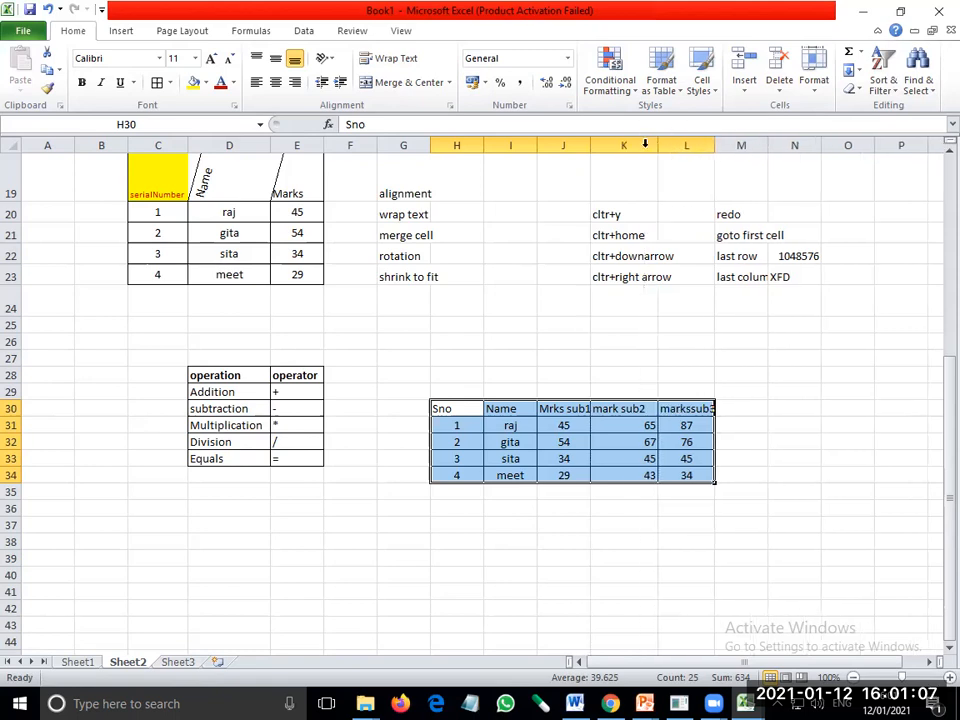
{"action": "left_click_drag", "start_coordinate": [587, 145], "coordinate": [603, 146]}
{"action": "left_click_drag", "start_coordinate": [541, 147], "coordinate": [541, 148]}
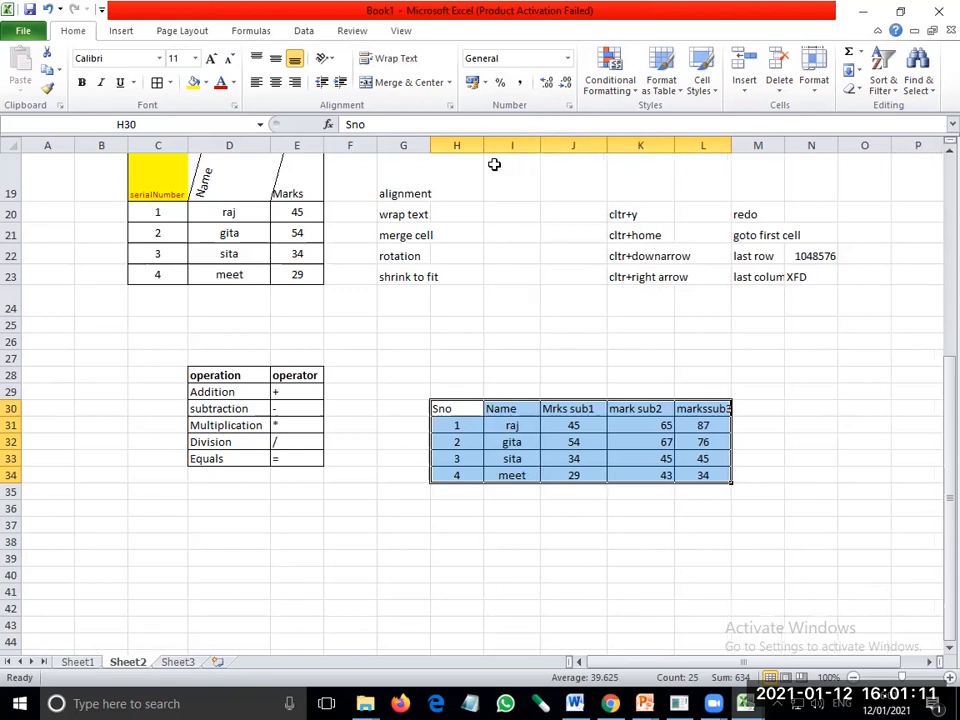
Center the contents of the marks table H30:L34 horizontally and align them to the middle vertically
{"action": "left_click_drag", "start_coordinate": [464, 412], "coordinate": [707, 472]}
{"action": "left_click", "coordinate": [275, 82]}
{"action": "left_click", "coordinate": [275, 58]}
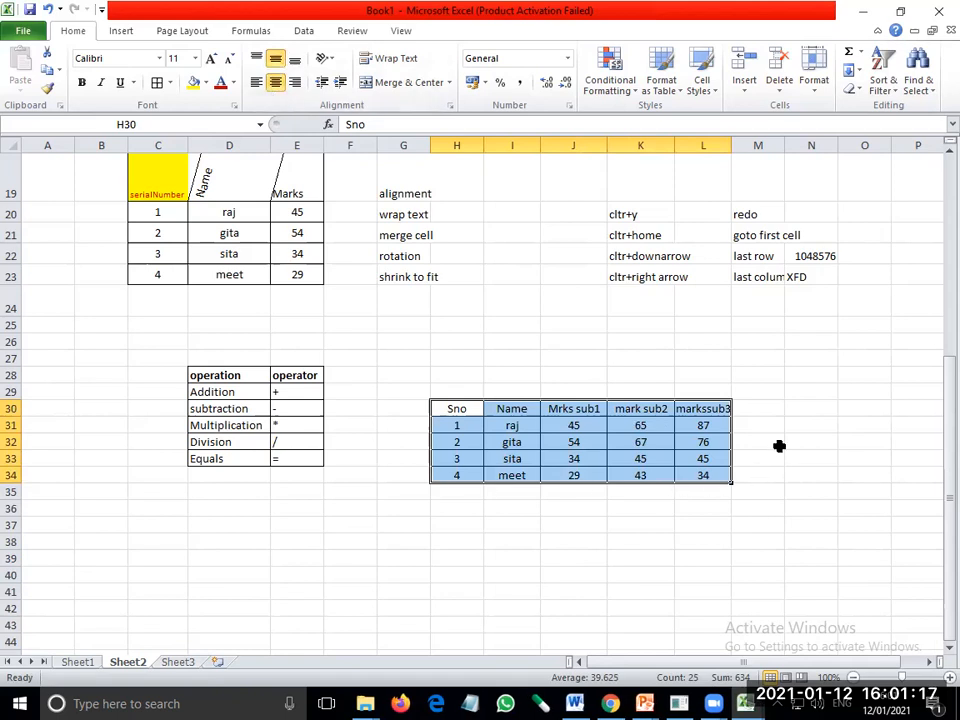
Capitalize the first letter of the student's name in I31
{"action": "left_click", "coordinate": [502, 428]}
{"action": "type", "text": "Raj"}
{"action": "key", "text": "Return"}
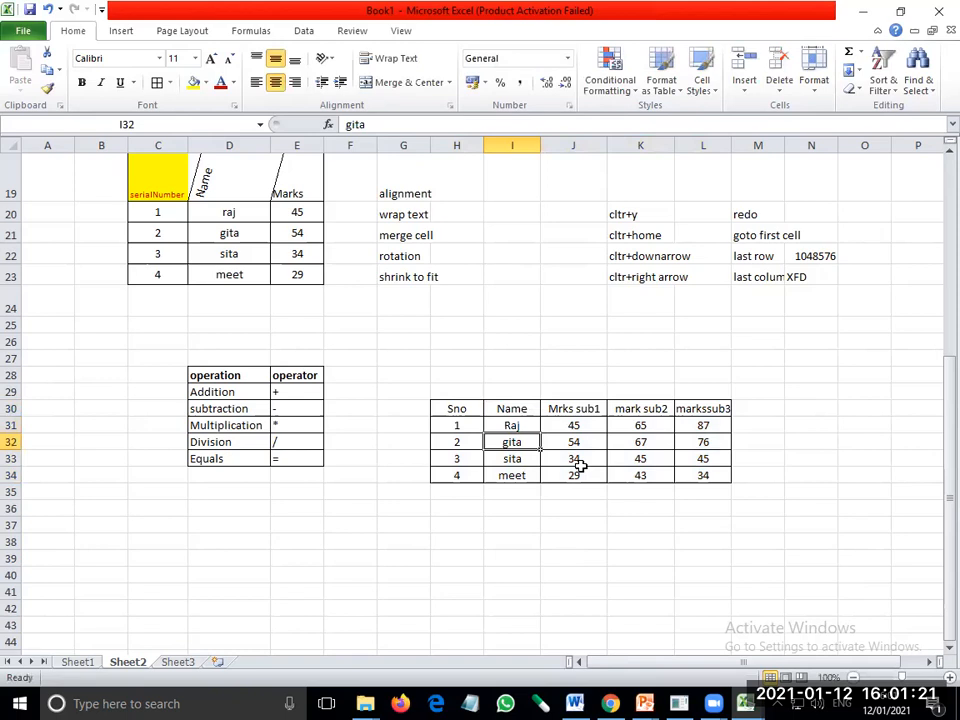
{"action": "left_click", "coordinate": [616, 527]}
Total the first student's three marks in M31 with the formula =L31+K31+J31
{"action": "left_click", "coordinate": [747, 425]}
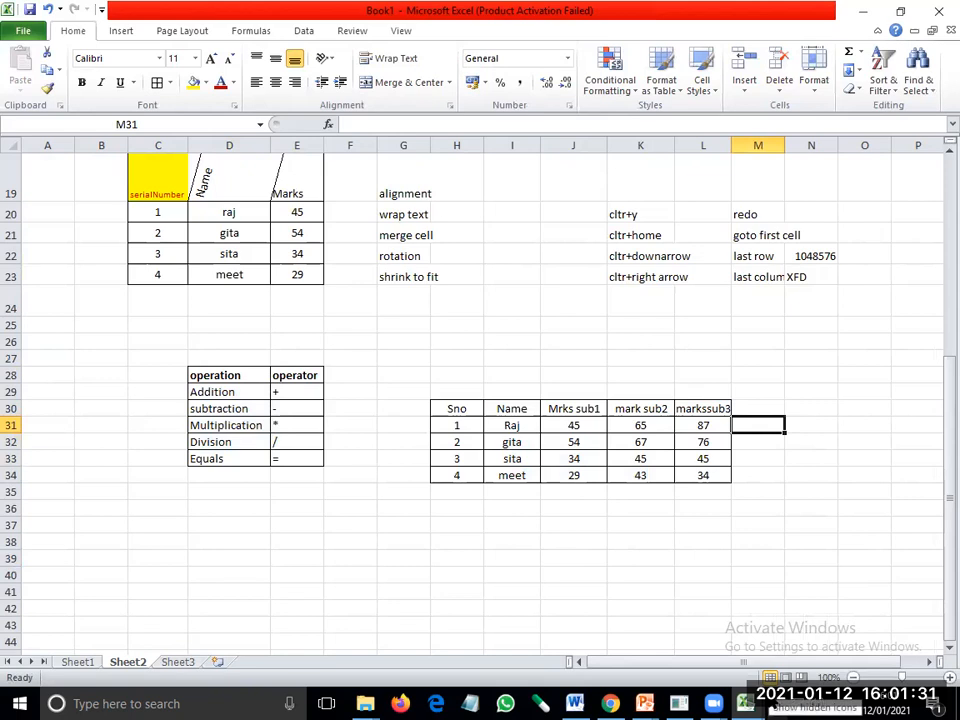
{"action": "type", "text": "="}
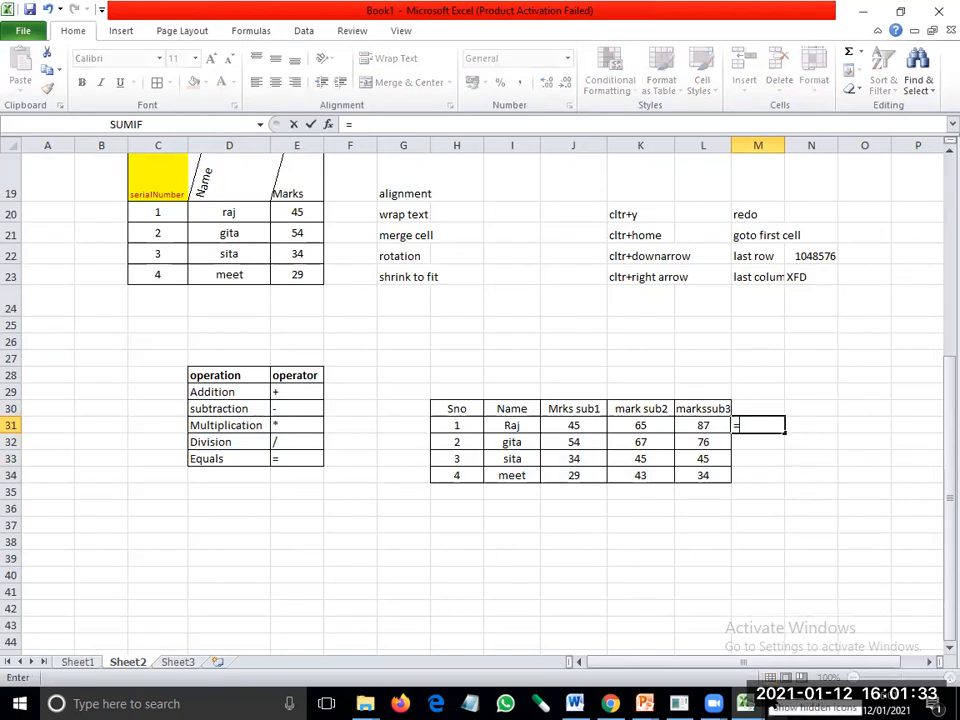
{"action": "left_click", "coordinate": [708, 425]}
{"action": "type", "text": "+"}
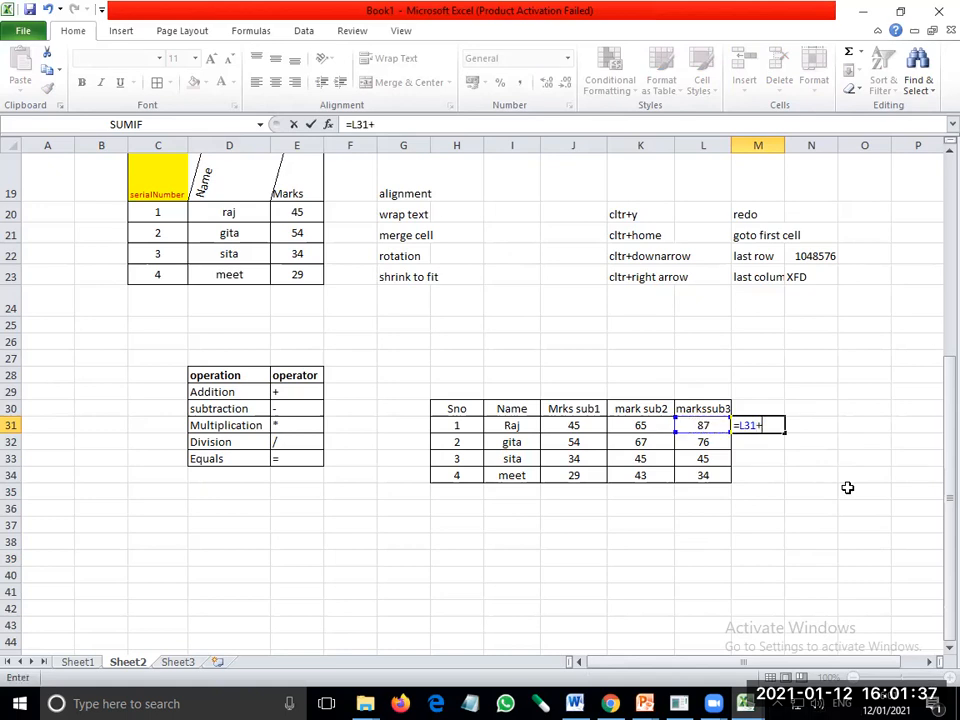
{"action": "left_click", "coordinate": [638, 425]}
{"action": "type", "text": "+"}
{"action": "left_click", "coordinate": [593, 425]}
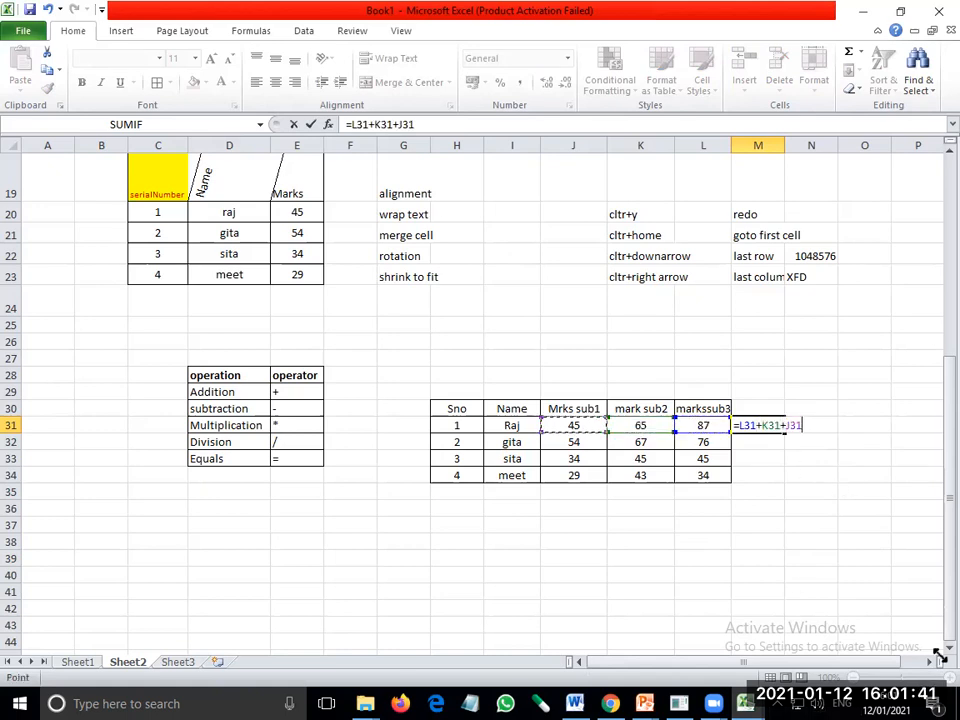
{"action": "key", "text": "Return"}
{"action": "key", "text": "Up"}
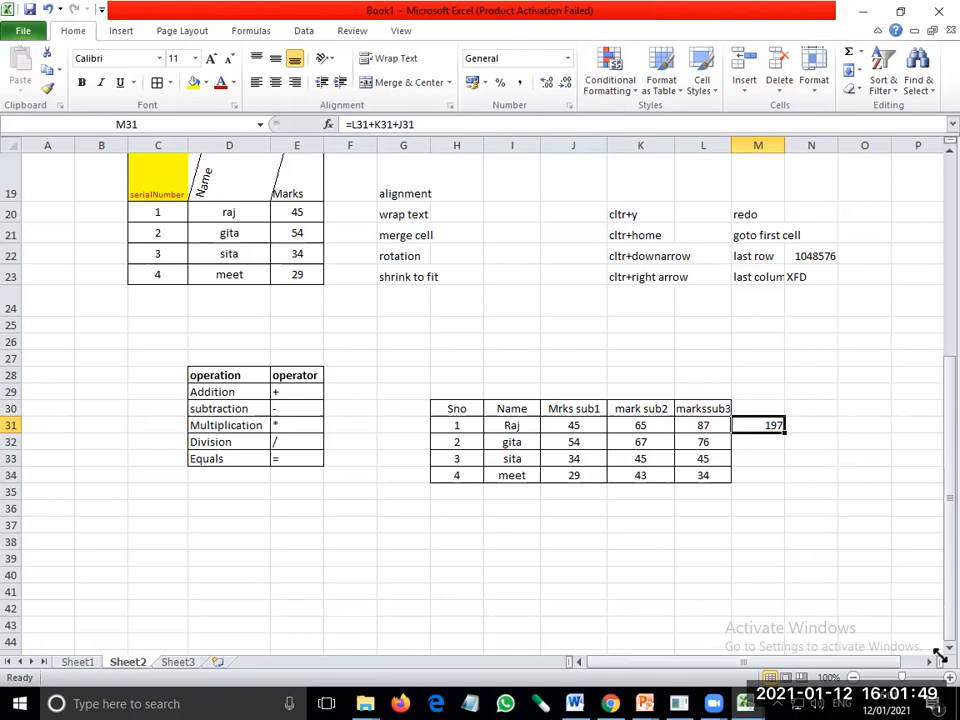
Fill the total formula from M31 down to M34 for the remaining students
{"action": "key", "text": "Down"}
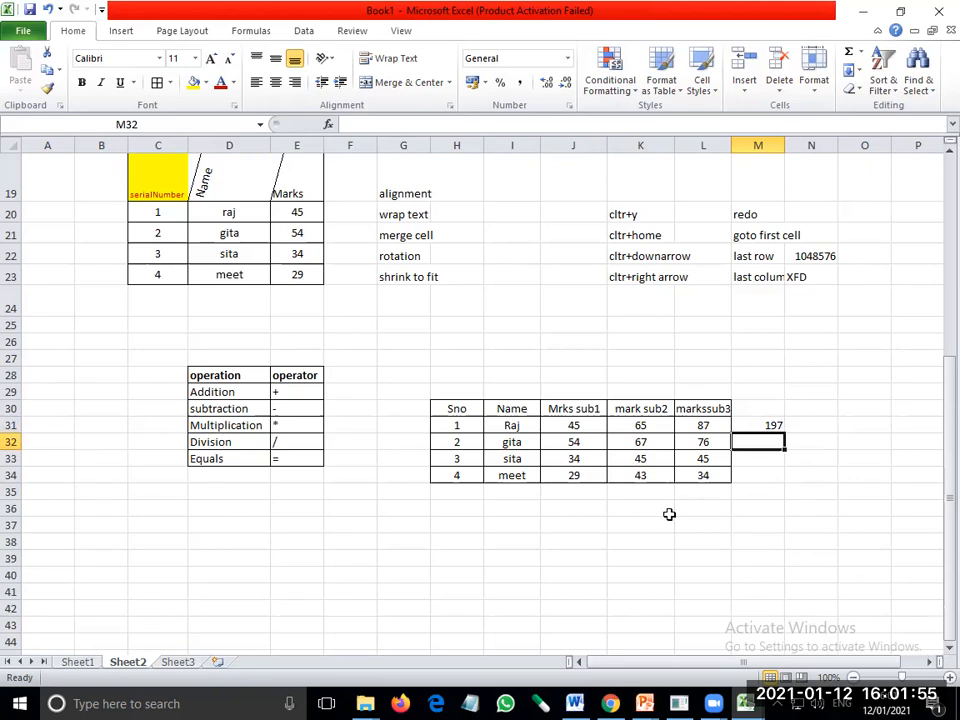
{"action": "left_click", "coordinate": [748, 426]}
{"action": "left_click_drag", "start_coordinate": [787, 431], "coordinate": [786, 480]}
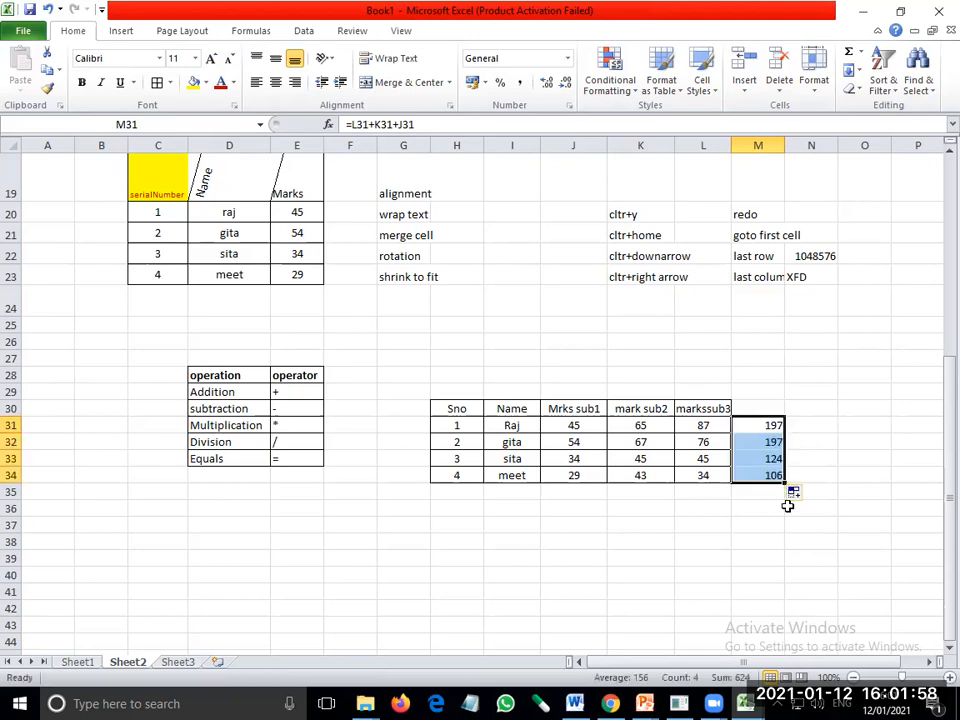
Examine how the cell references change in the filled total formulas in M31 to M34
{"action": "left_click", "coordinate": [765, 441]}
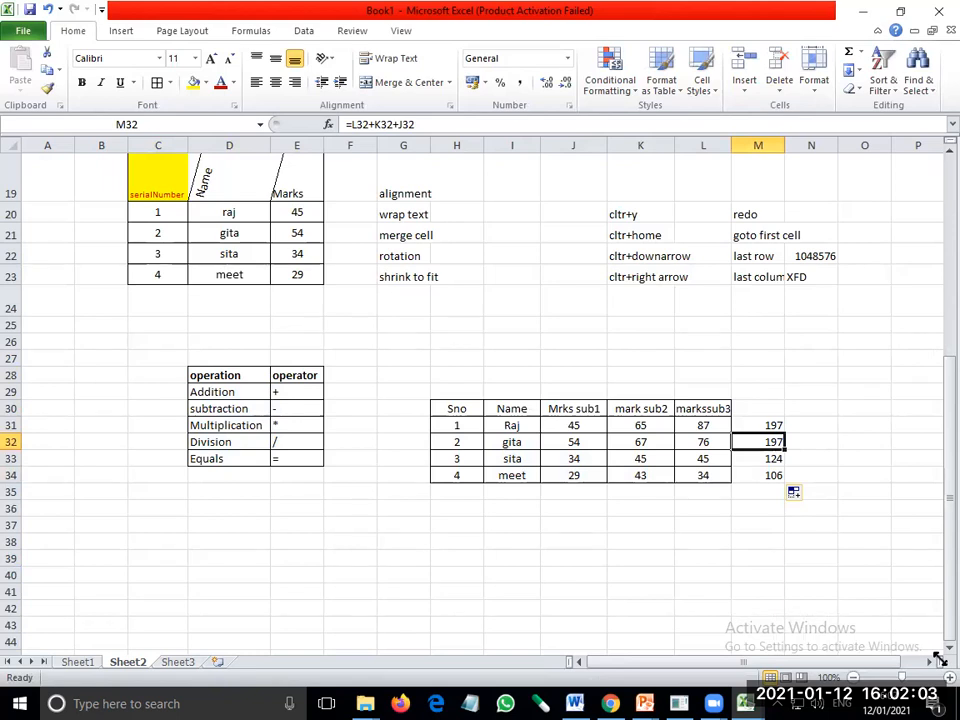
{"action": "key", "text": "Up"}
{"action": "key", "text": "Down"}
{"action": "key", "text": "Down"}
{"action": "key", "text": "Down"}
{"action": "key", "text": "Up"}
{"action": "key", "text": "Up"}
{"action": "key", "text": "Up"}
{"action": "key", "text": "Down"}
{"action": "key", "text": "Down"}
{"action": "key", "text": "Down"}
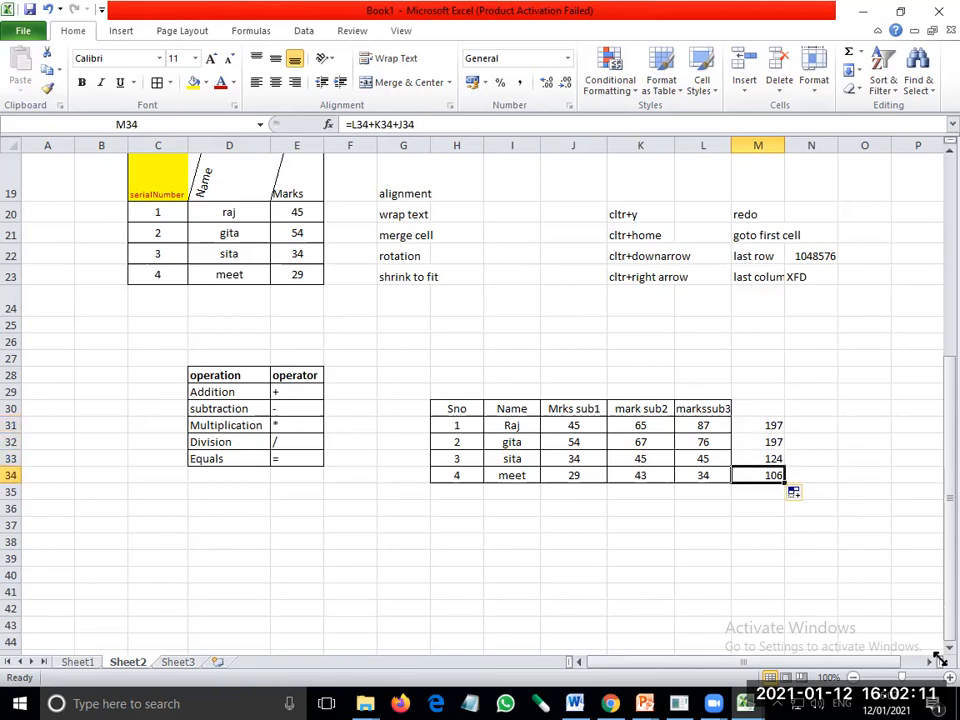
{"action": "key", "text": "Up"}
{"action": "key", "text": "Up"}
{"action": "key", "text": "Up"}
{"action": "key", "text": "Down"}
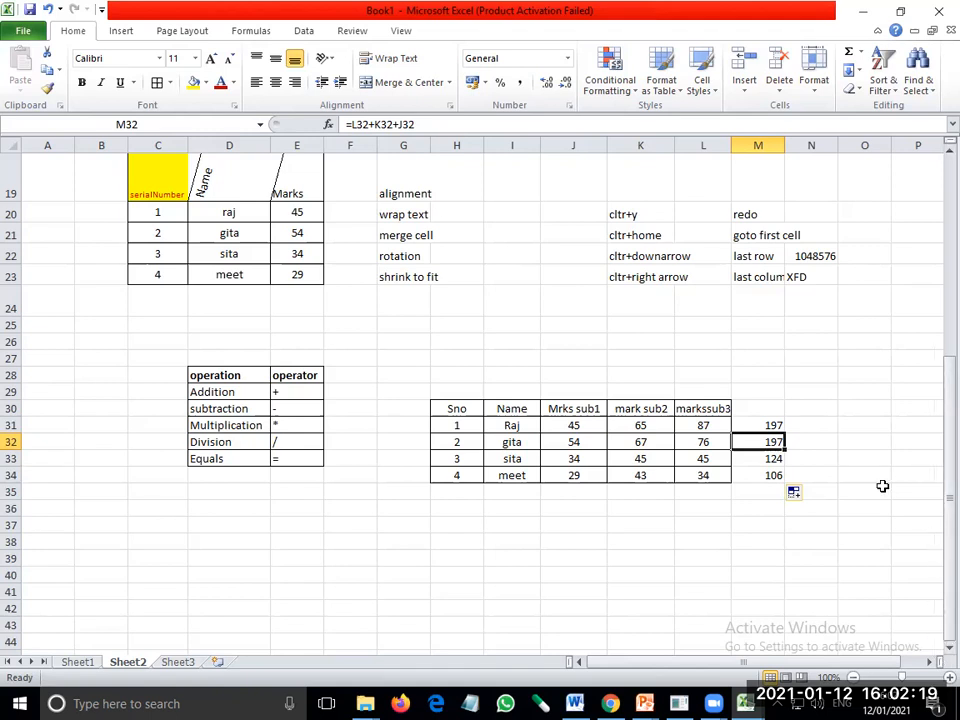
Clear the totals in M32:M34 and fill them again from the formula in M31
{"action": "key", "text": "shift+Down"}
{"action": "key", "text": "shift+Down"}
{"action": "key", "text": "Delete"}
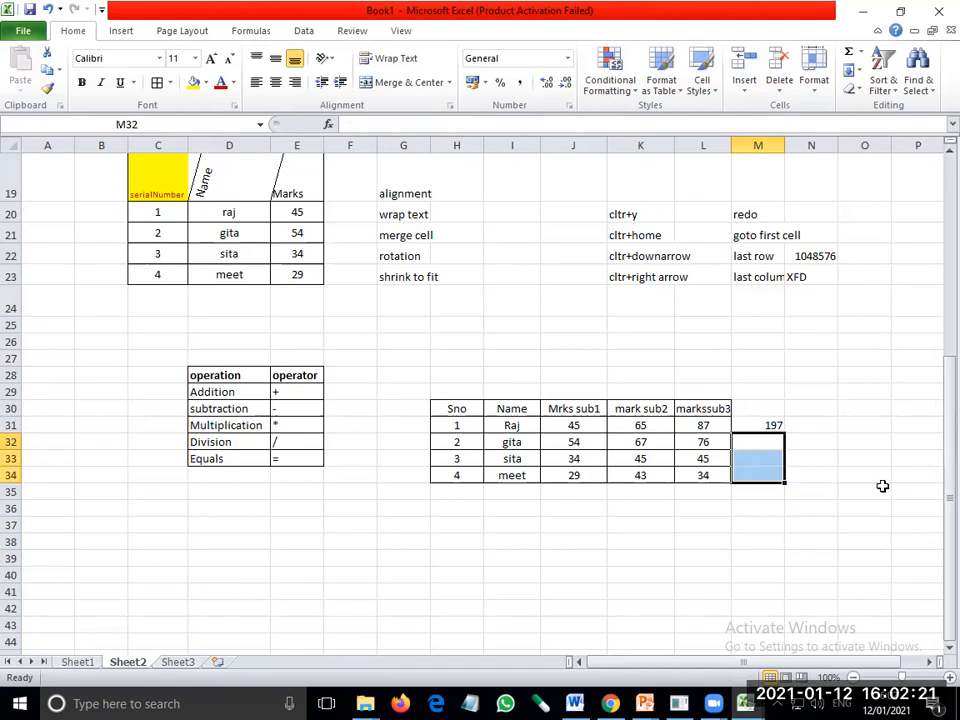
{"action": "key", "text": "Up"}
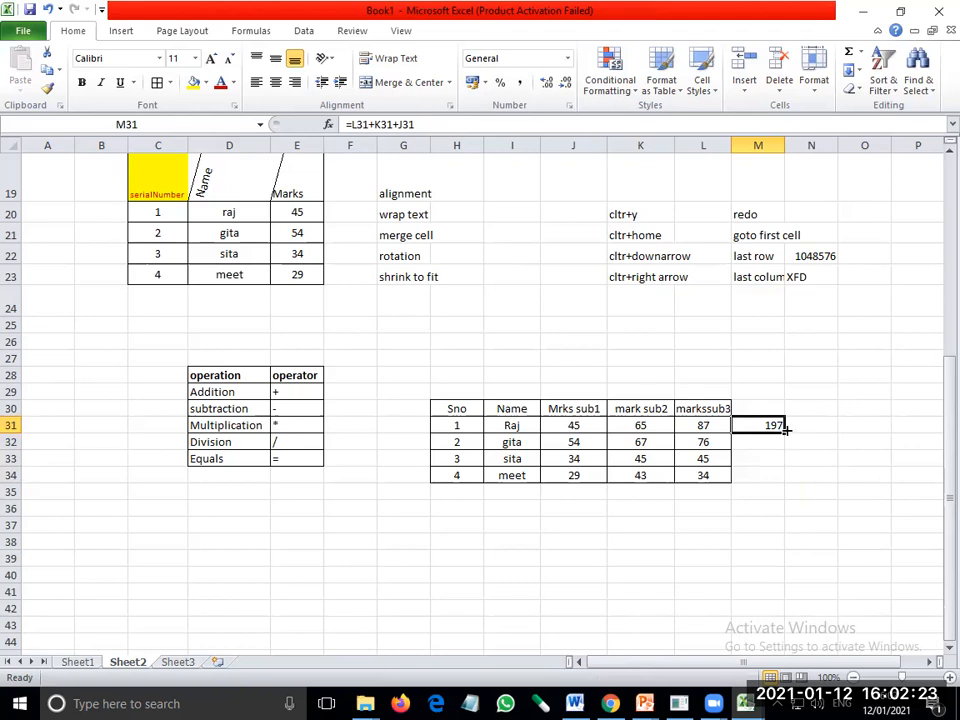
{"action": "left_click_drag", "start_coordinate": [786, 428], "coordinate": [791, 485]}
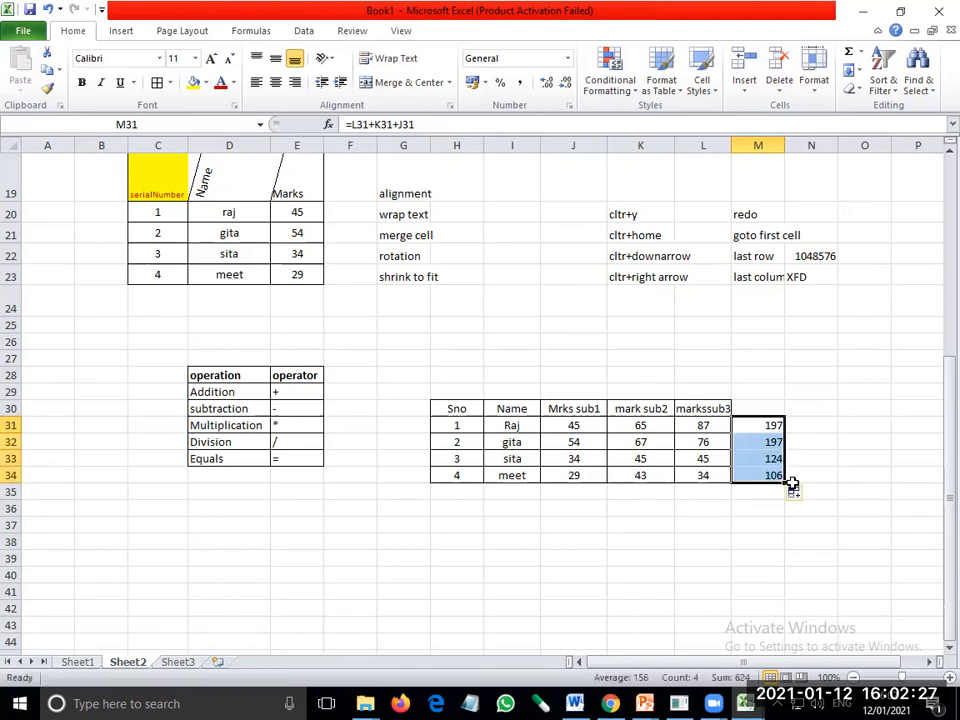
Change the second student's "mark sub2" value in K32 to 87 and check the total in M32
{"action": "left_click", "coordinate": [647, 446]}
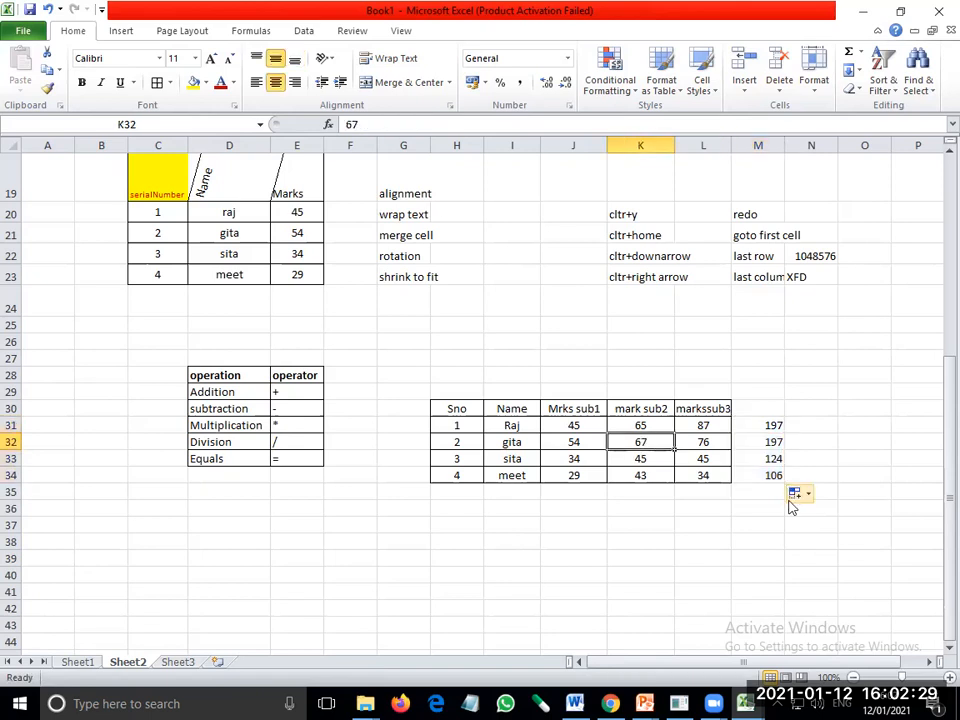
{"action": "type", "text": "87"}
{"action": "key", "text": "Return"}
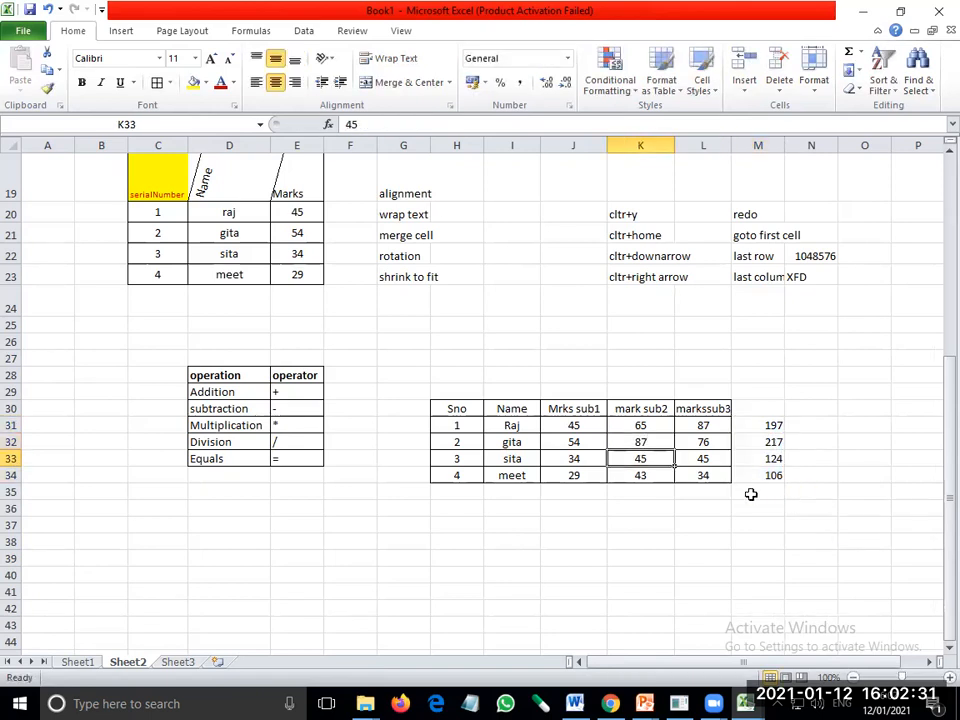
{"action": "left_click", "coordinate": [768, 442]}
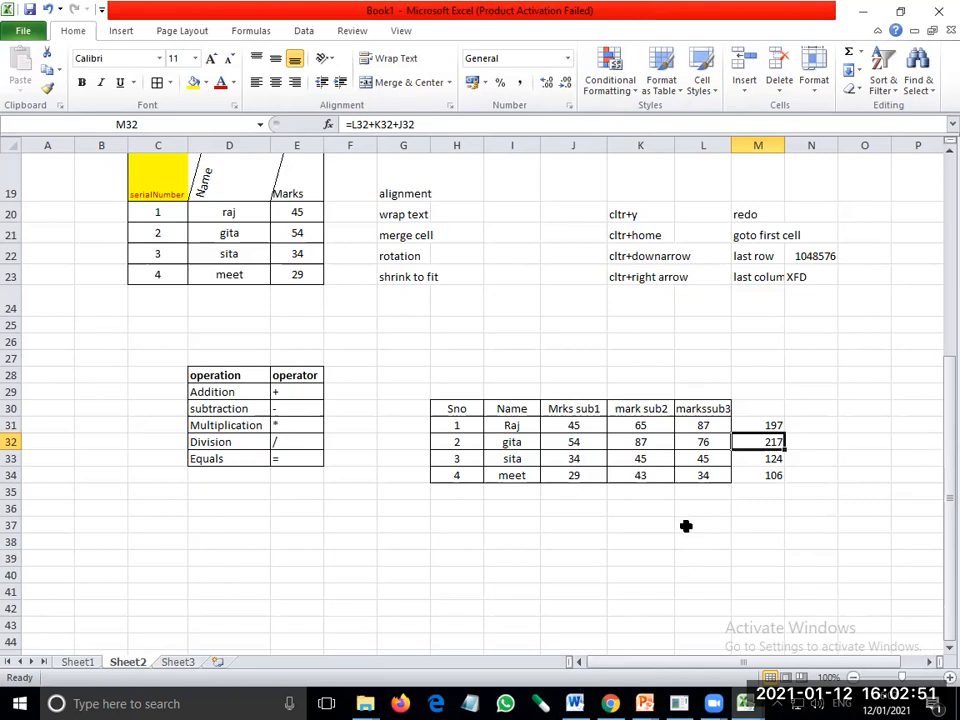
Clear the "markssub3" column contents in L30:L34 and the totals in M31:M34
{"action": "left_click_drag", "start_coordinate": [707, 409], "coordinate": [707, 476]}
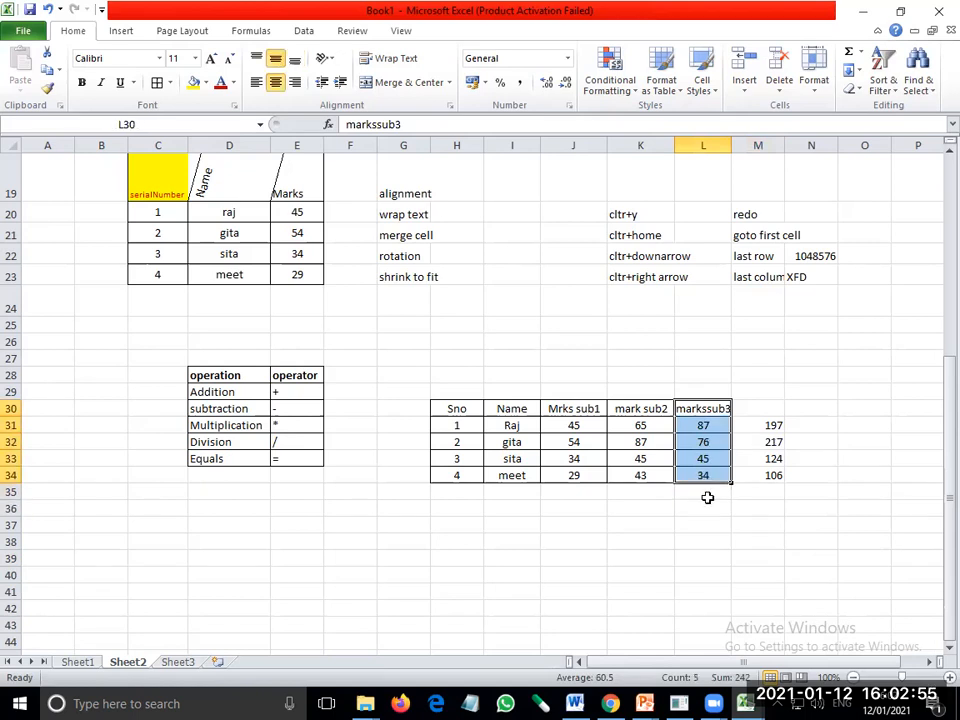
{"action": "key", "text": "Delete"}
{"action": "left_click_drag", "start_coordinate": [767, 429], "coordinate": [773, 471]}
{"action": "key", "text": "Delete"}
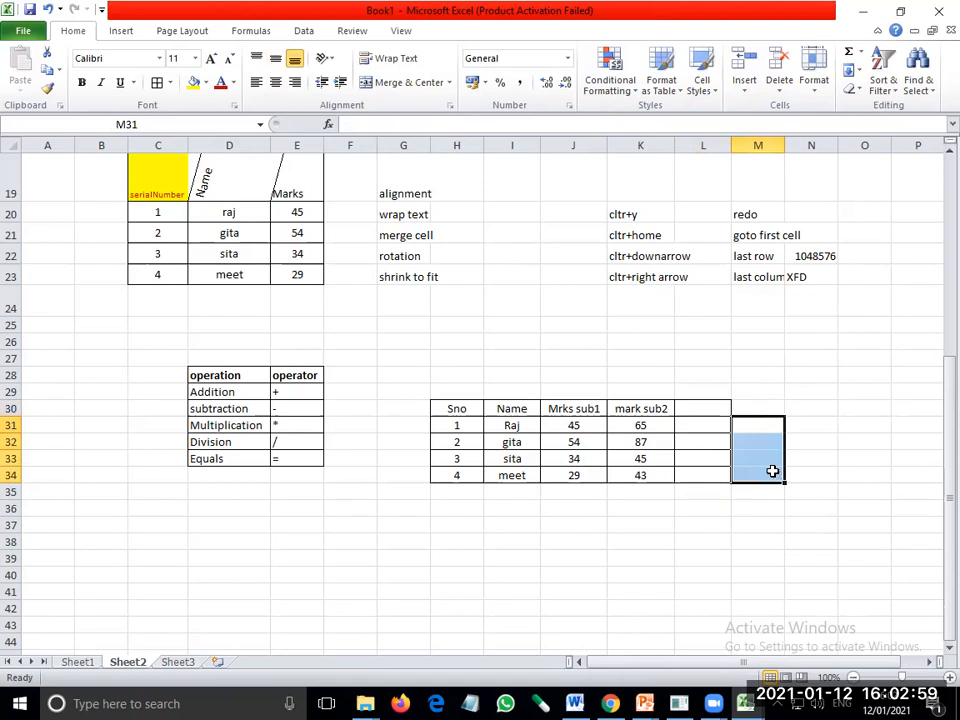
Enter "sum" as the heading of the empty table column in L30
{"action": "key", "text": "Left"}
{"action": "key", "text": "Up"}
{"action": "type", "text": "sum"}
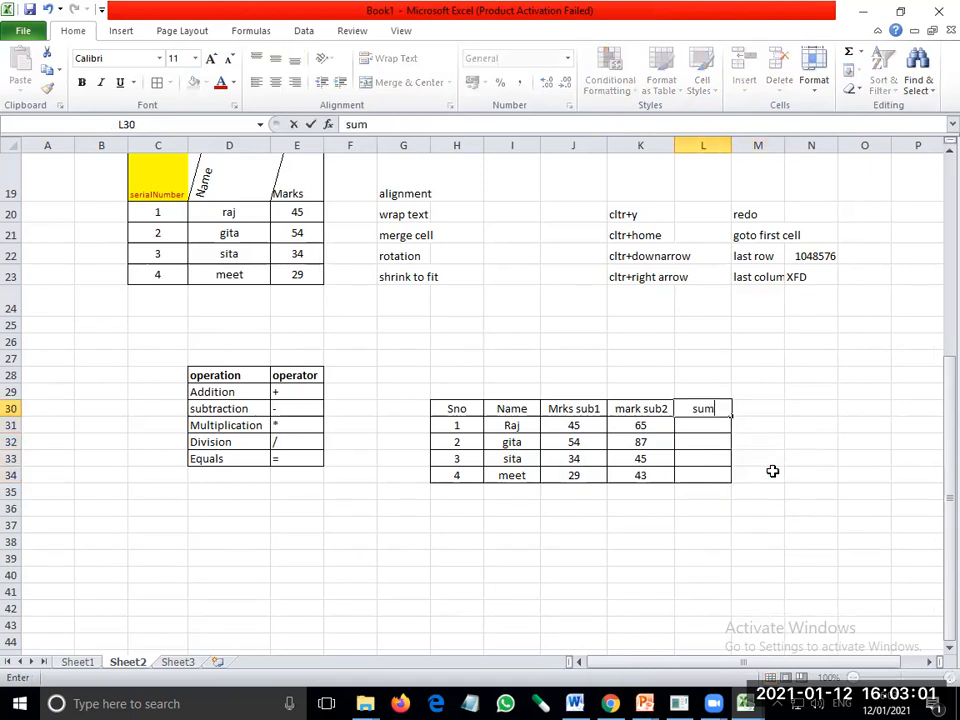
{"action": "key", "text": "Return"}
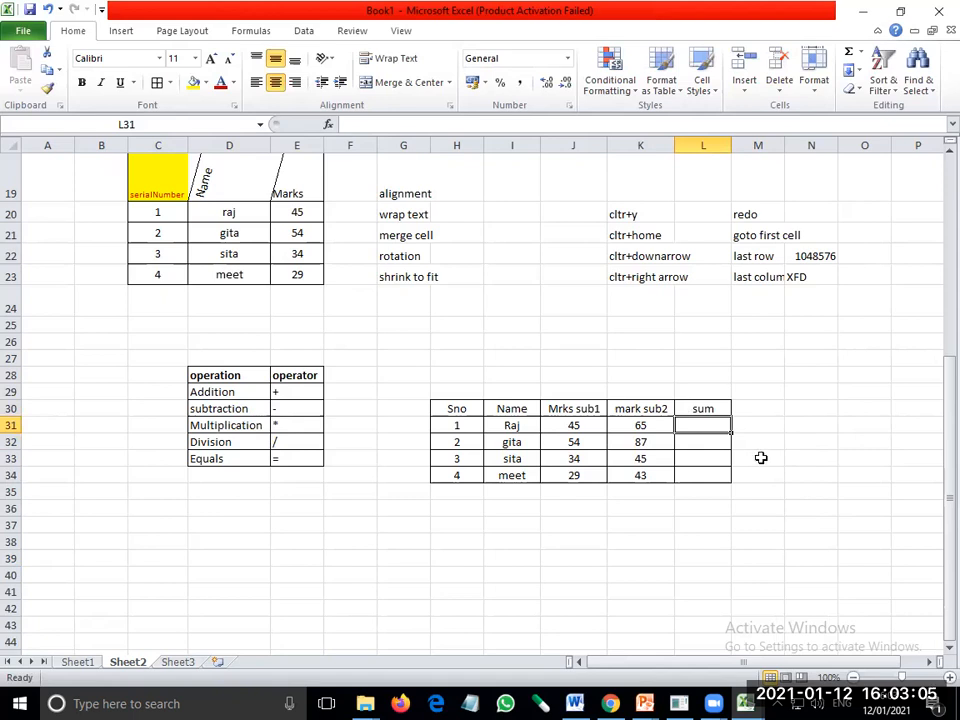
{"action": "type", "text": "="}
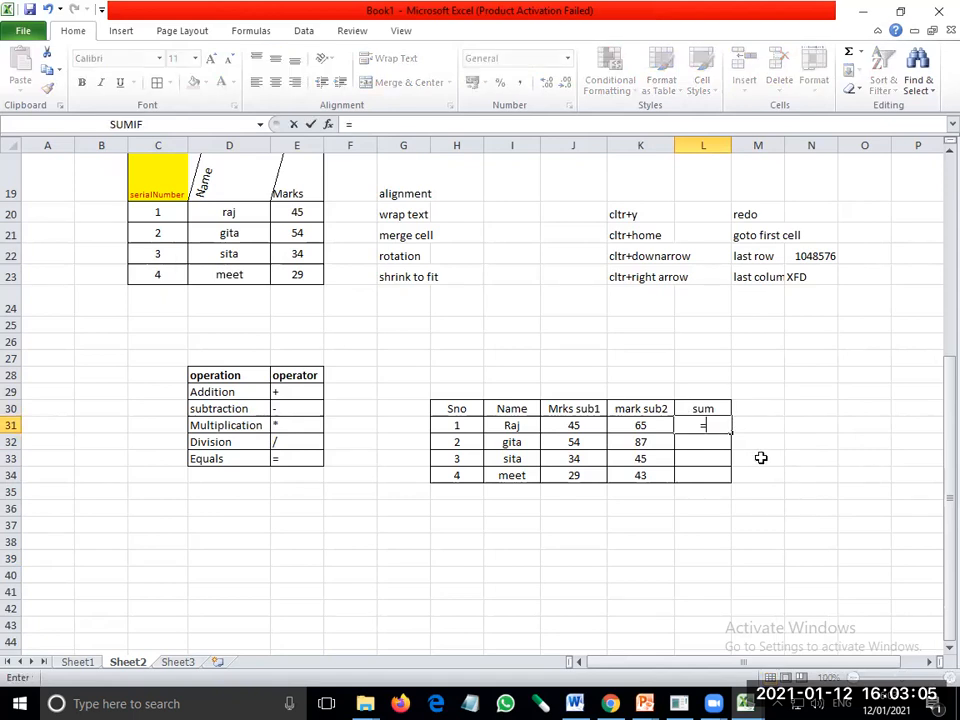
{"action": "left_click", "coordinate": [862, 51]}
{"action": "left_click", "coordinate": [868, 72]}
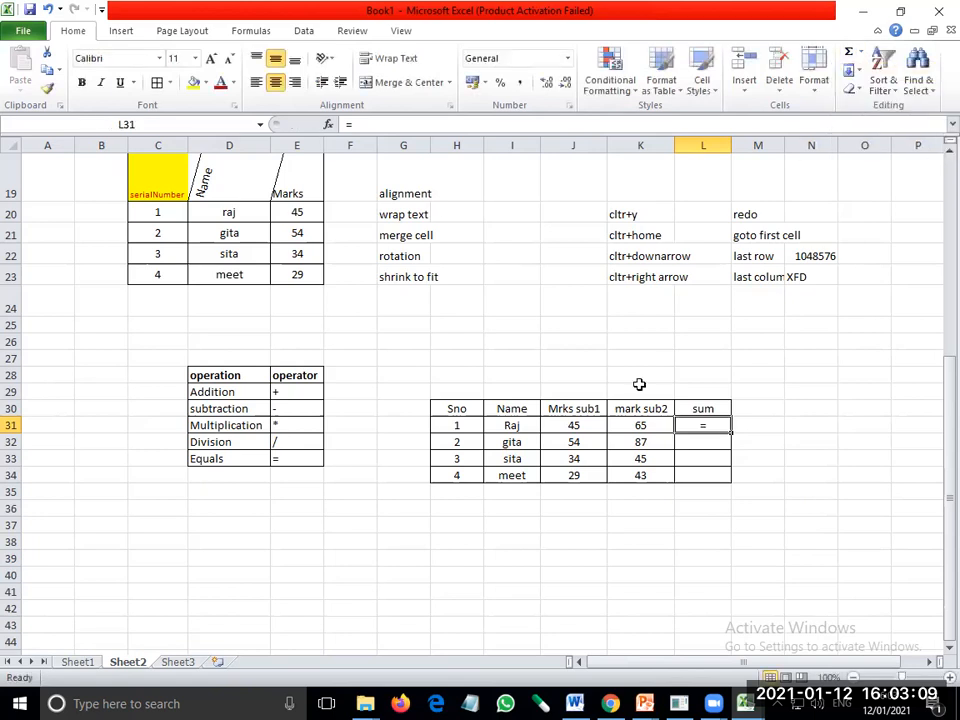
{"action": "left_click_drag", "start_coordinate": [597, 423], "coordinate": [640, 428]}
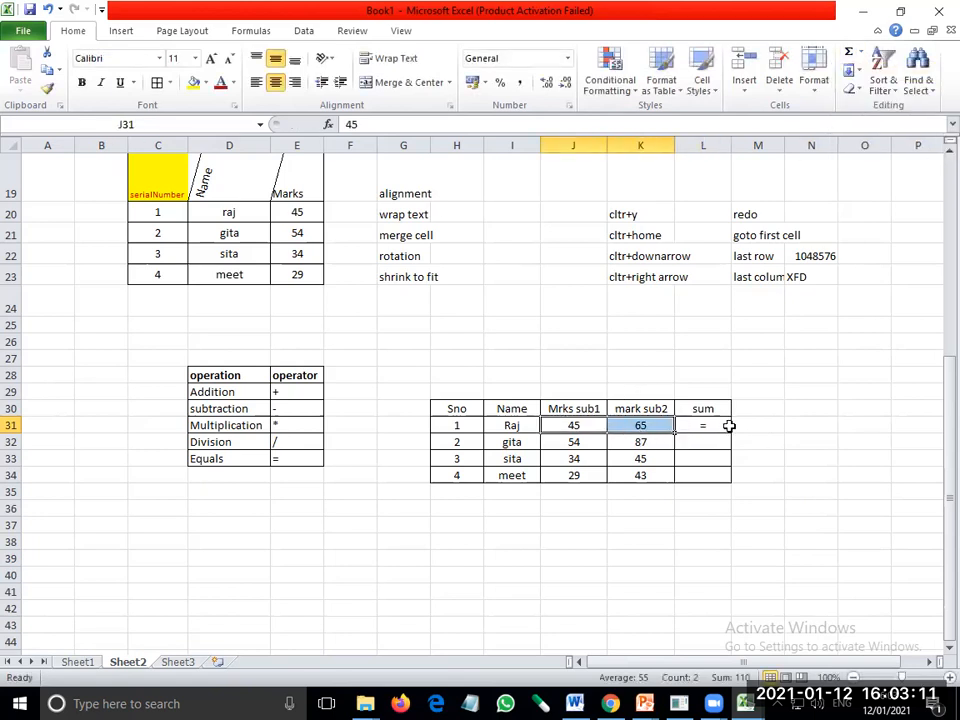
{"action": "left_click", "coordinate": [722, 426]}
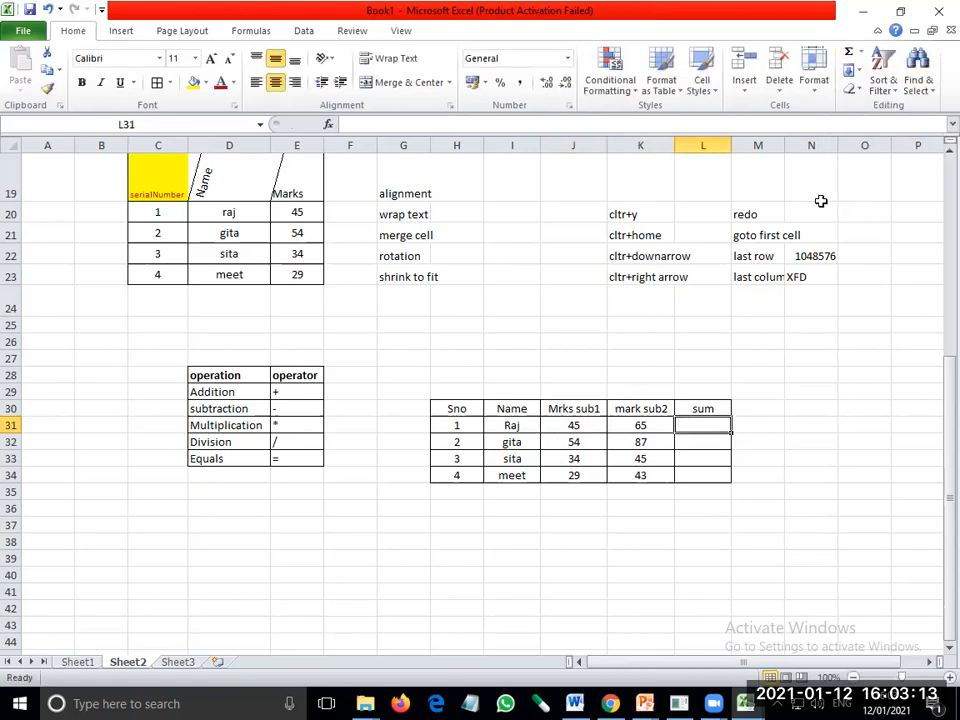
Use AutoSum to total the two subject marks J31:K31 in L31
{"action": "left_click", "coordinate": [860, 52]}
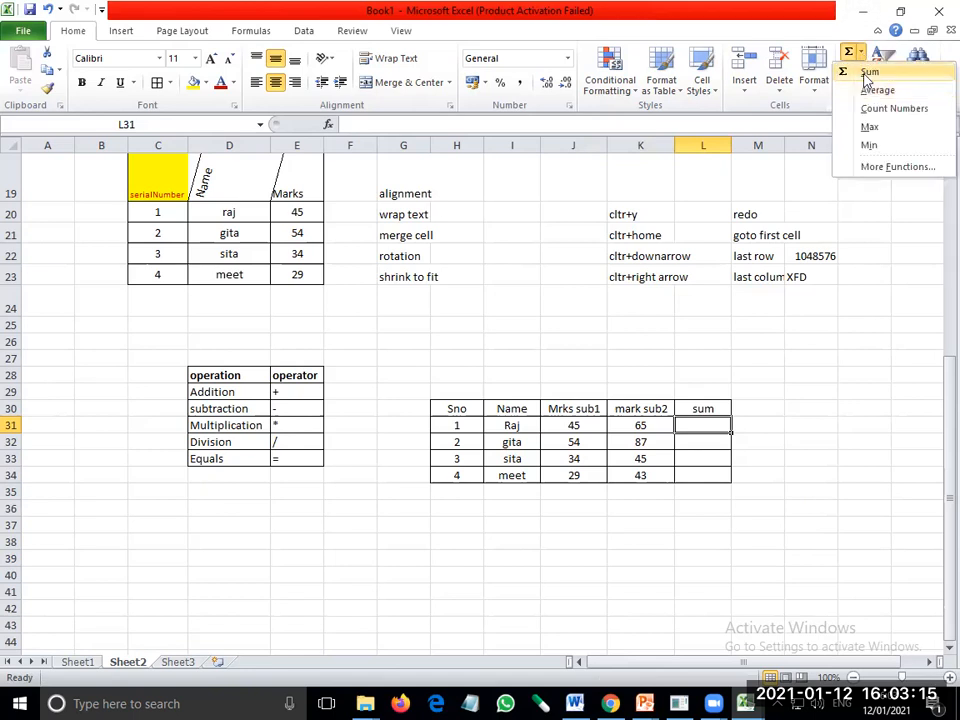
{"action": "left_click", "coordinate": [869, 73]}
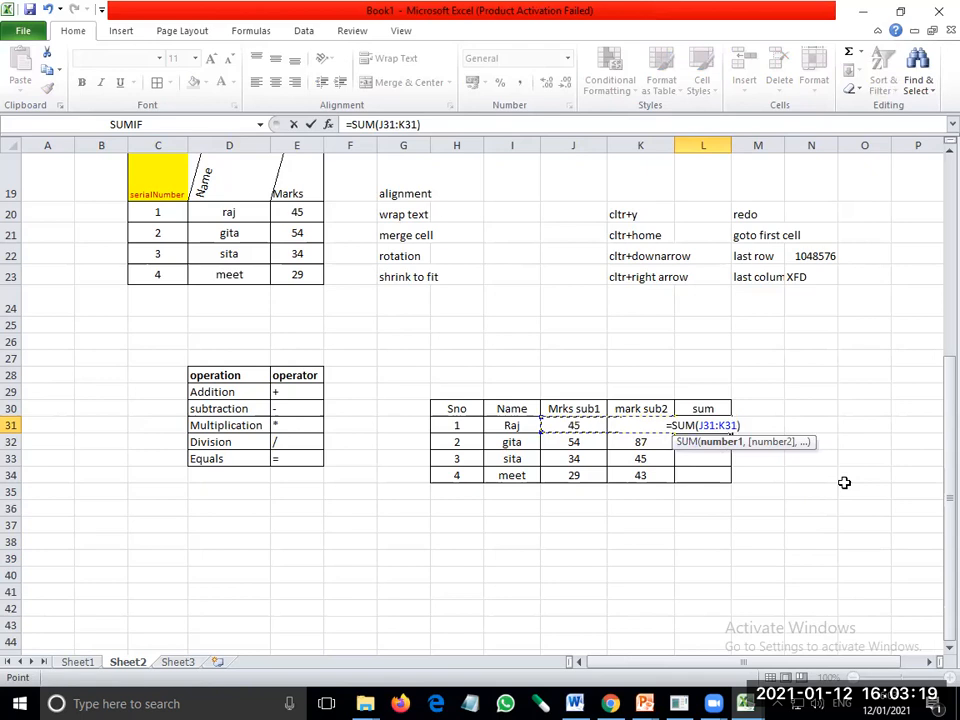
{"action": "key", "text": "Return"}
{"action": "key", "text": "Up"}
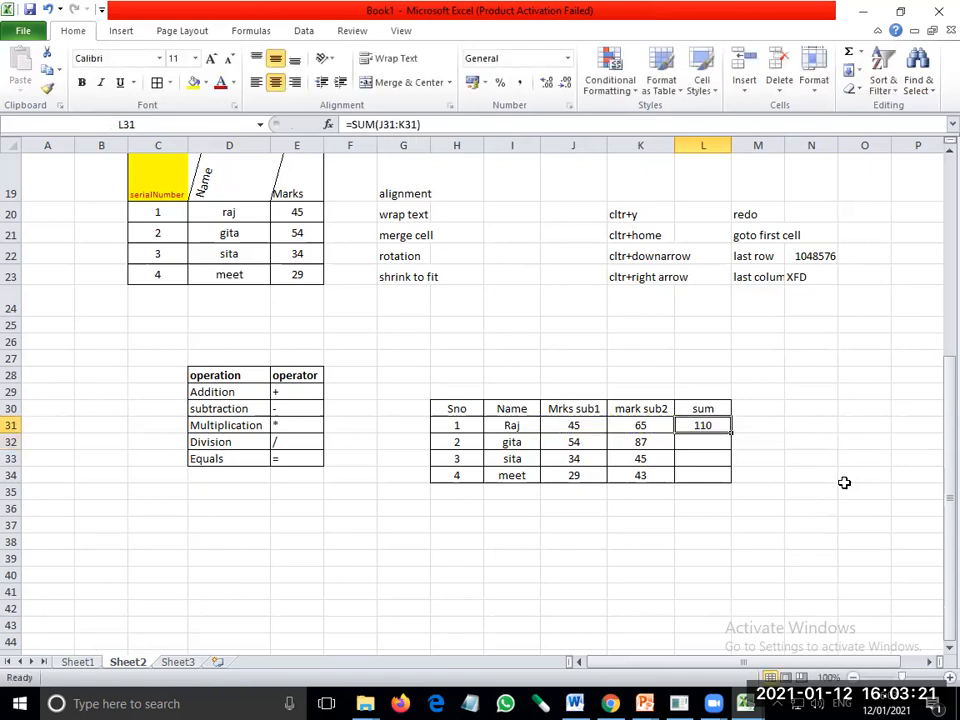
Inspect the SUM formula in L31 and fill it down through L34
{"action": "left_click_drag", "start_coordinate": [432, 123], "coordinate": [343, 126]}
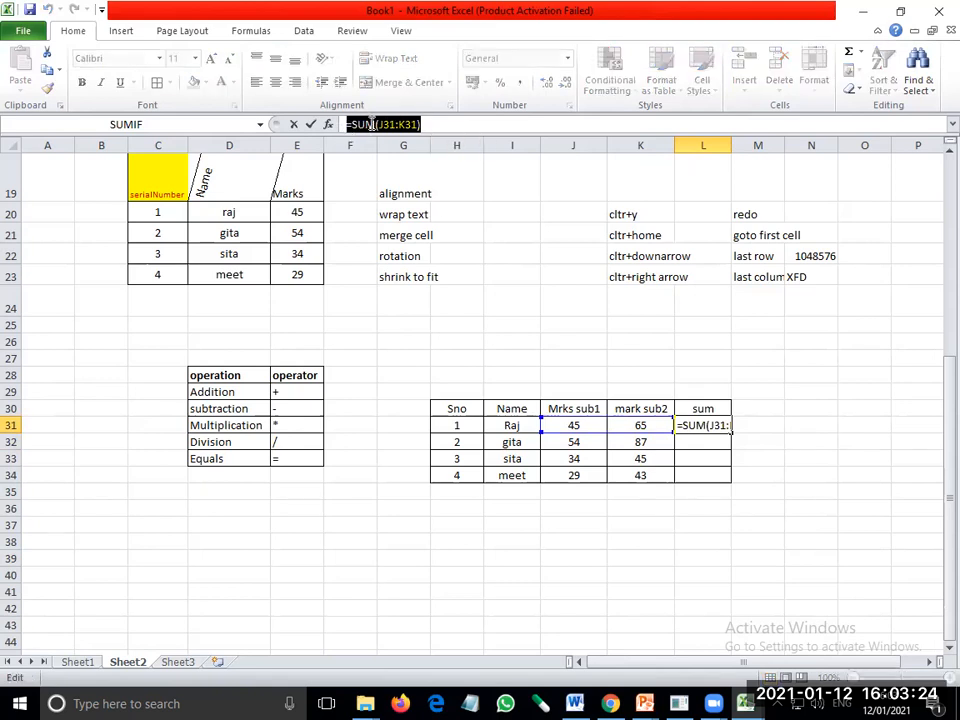
{"action": "left_click", "coordinate": [445, 128]}
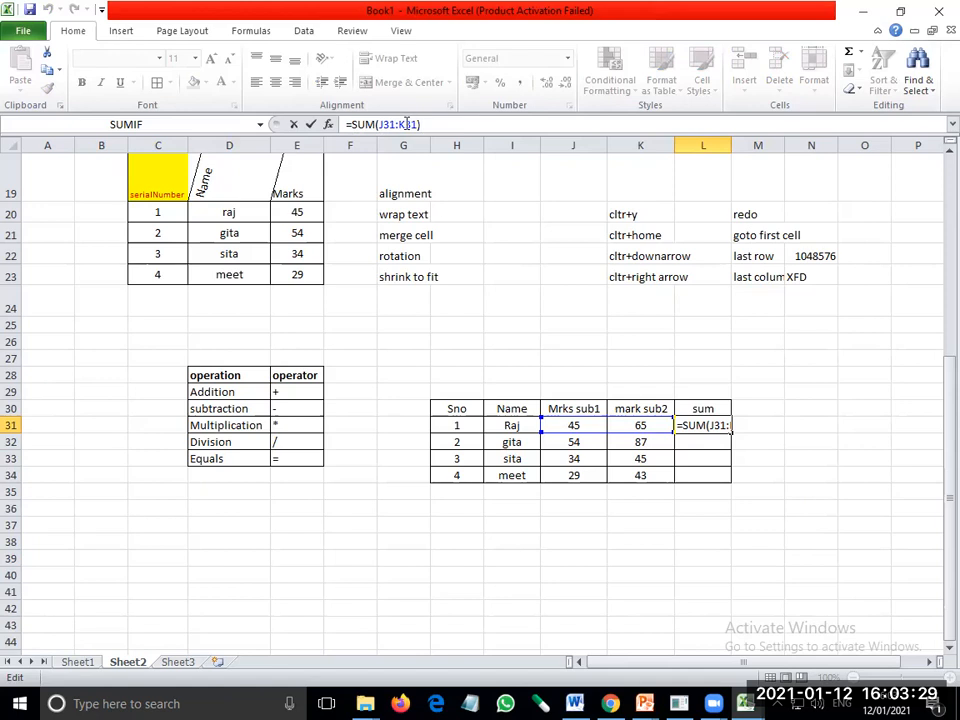
{"action": "key", "text": "Return"}
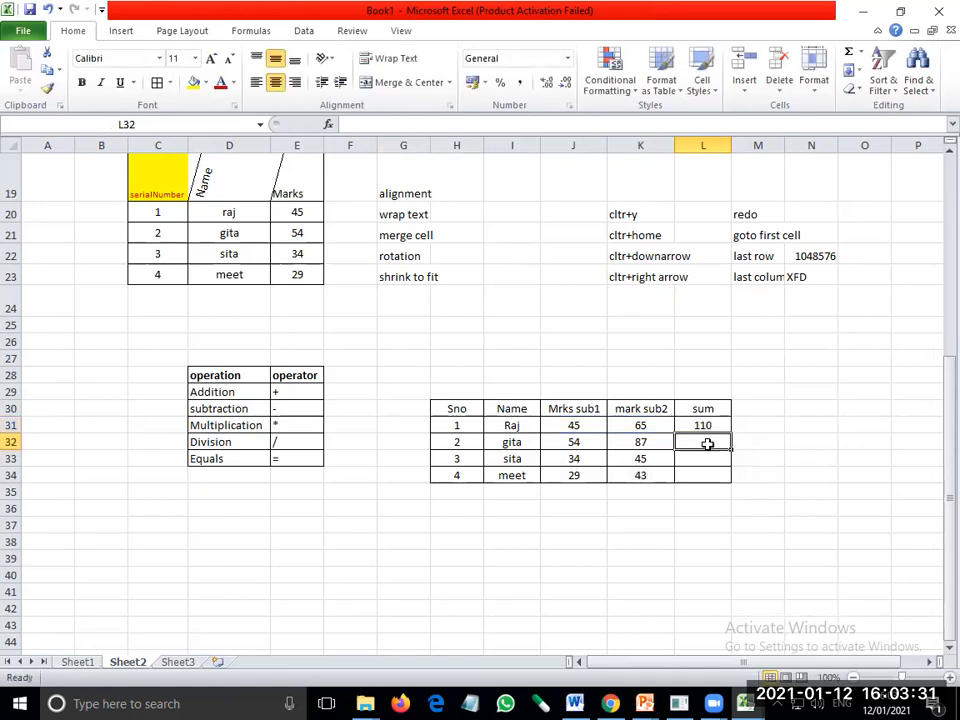
{"action": "left_click", "coordinate": [700, 425]}
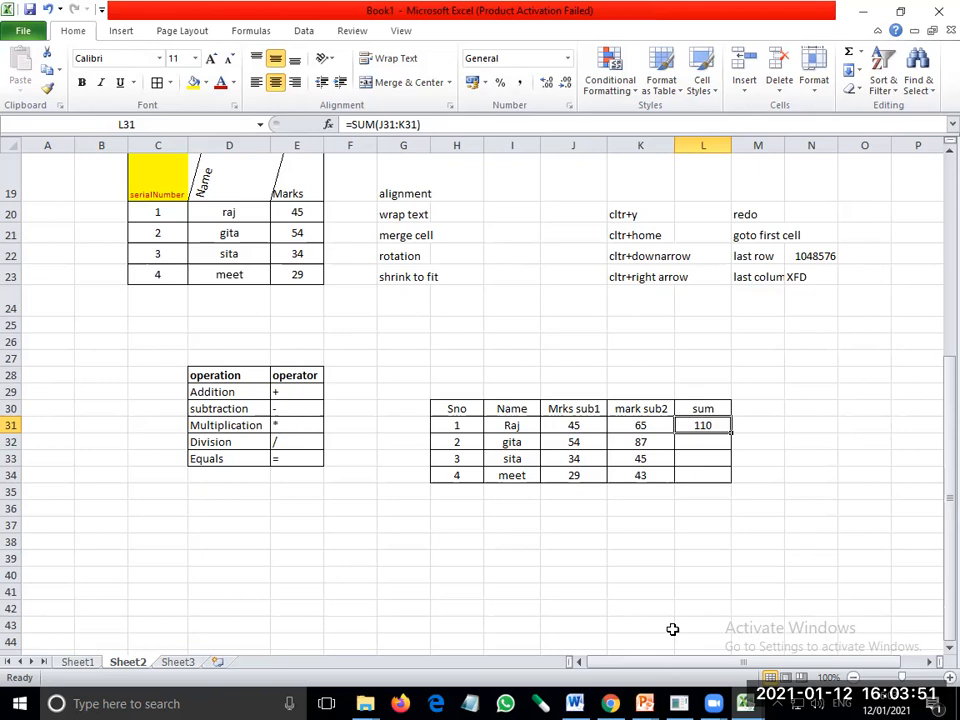
{"action": "left_click_drag", "start_coordinate": [729, 437], "coordinate": [735, 480]}
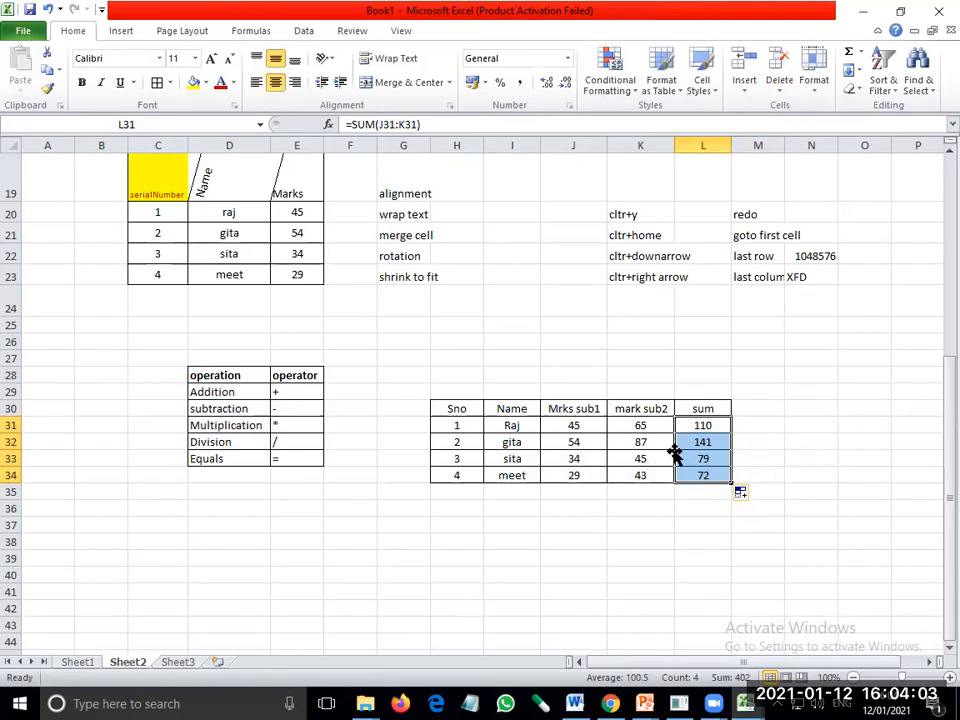
Add the heading "subtraction" in M30 and widen column M to fit it
{"action": "left_click", "coordinate": [745, 408]}
{"action": "type", "text": "s"}
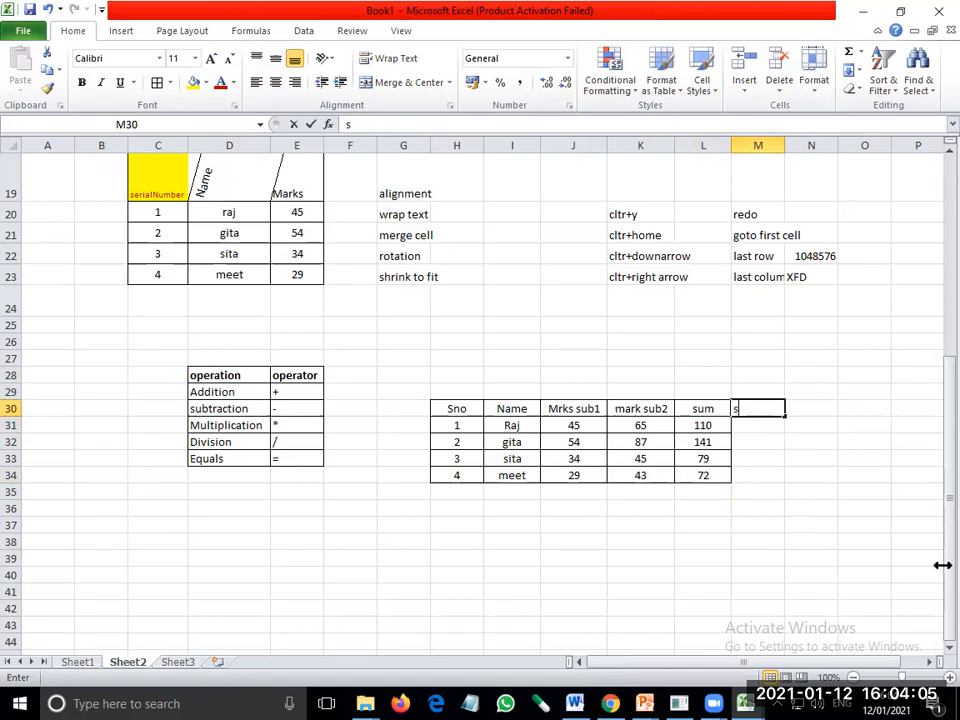
{"action": "type", "text": "ubtraction"}
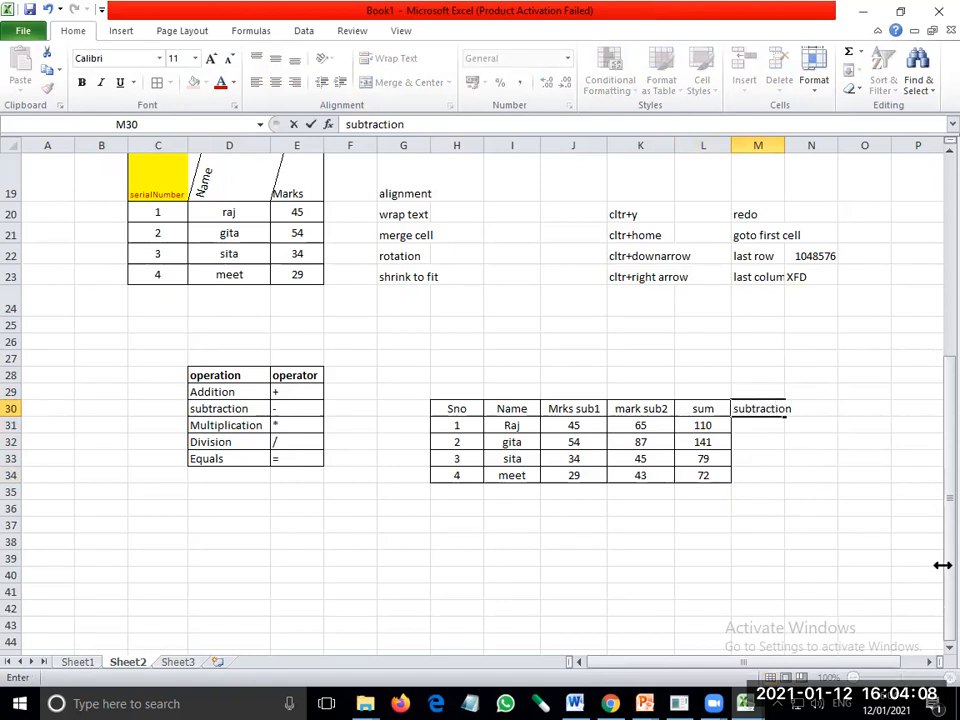
{"action": "key", "text": "Return"}
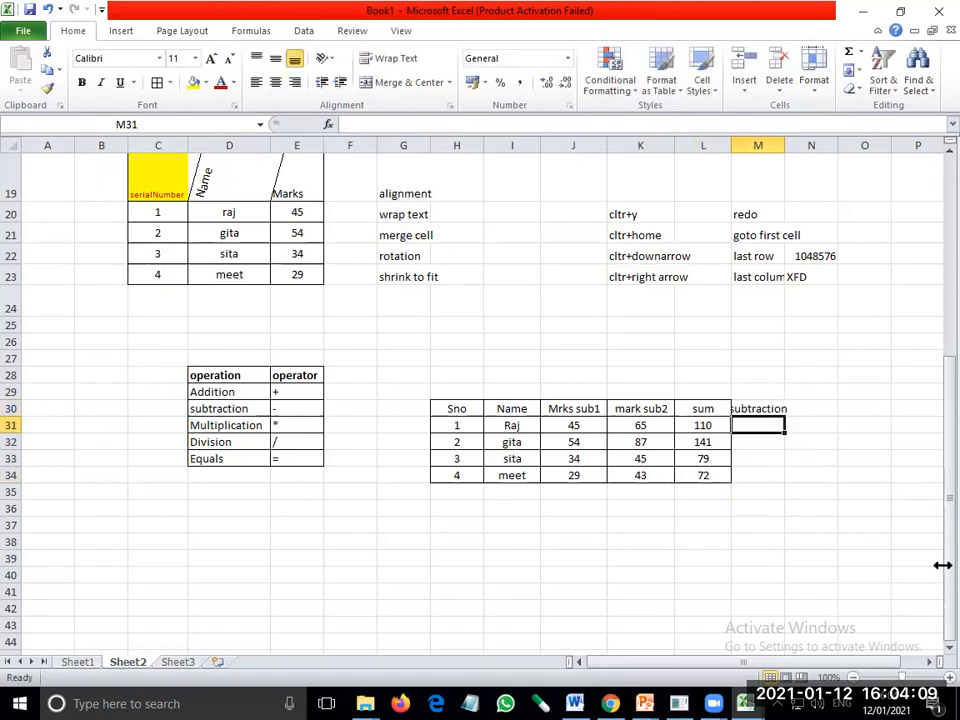
{"action": "left_click_drag", "start_coordinate": [784, 146], "coordinate": [793, 145]}
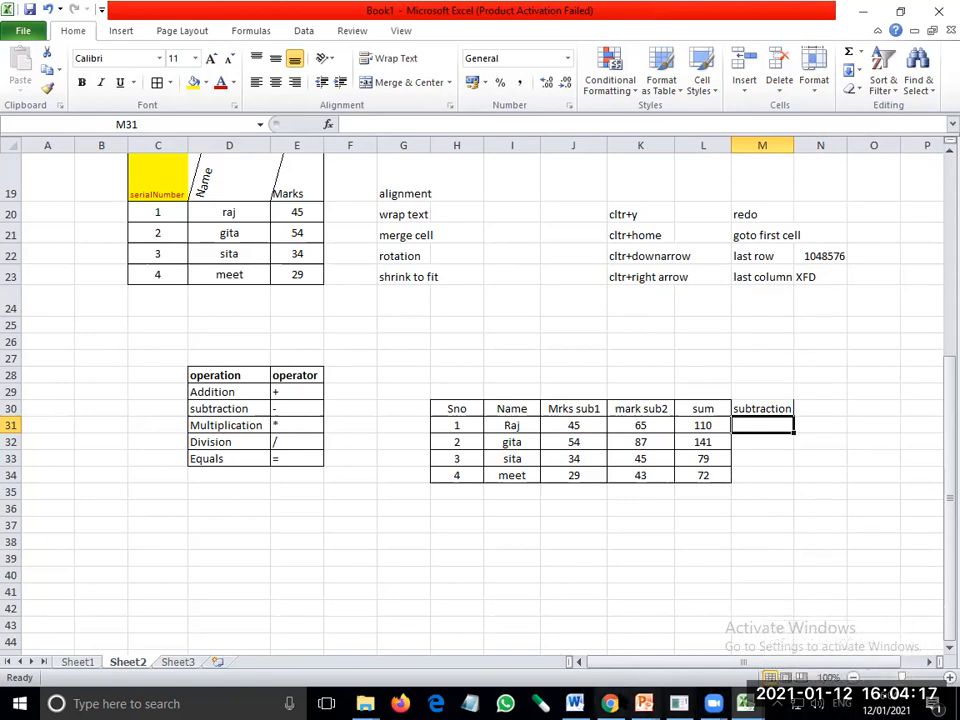
Enter the formula =J31-K31 in M31 and fill it down through M34
{"action": "left_click", "coordinate": [574, 426]}
{"action": "left_click", "coordinate": [640, 425]}
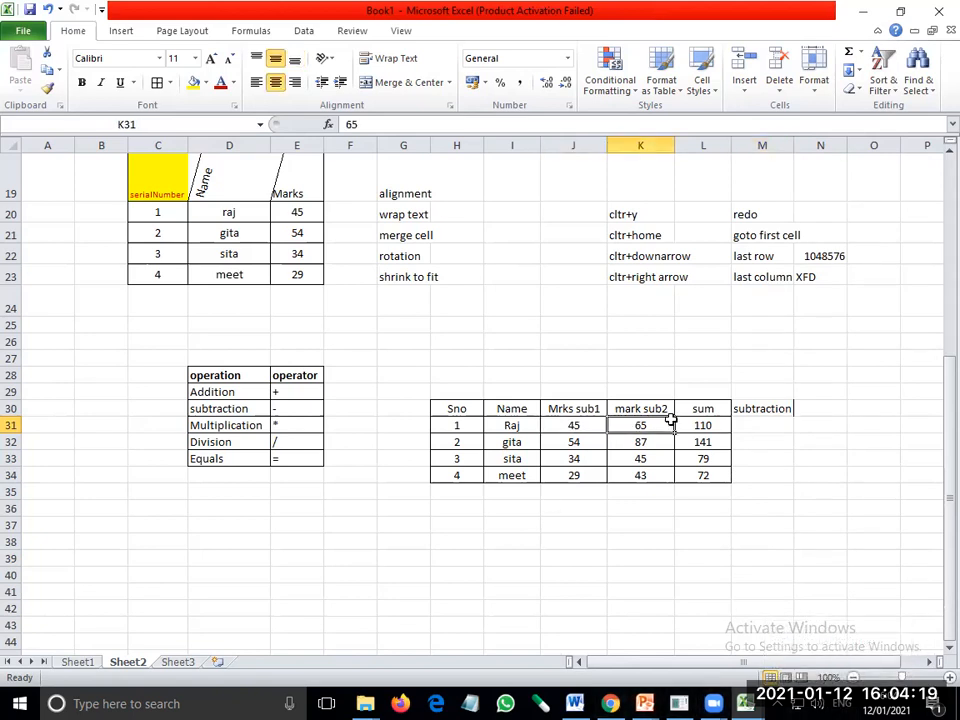
{"action": "left_click", "coordinate": [762, 425]}
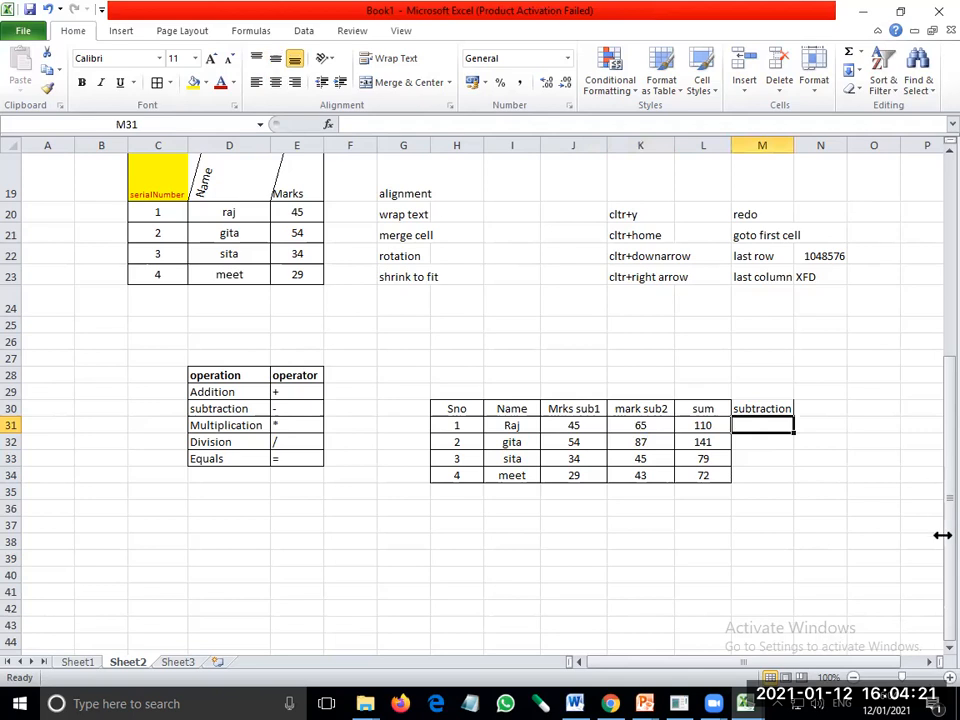
{"action": "type", "text": "="}
{"action": "left_click", "coordinate": [585, 425]}
{"action": "type", "text": "-"}
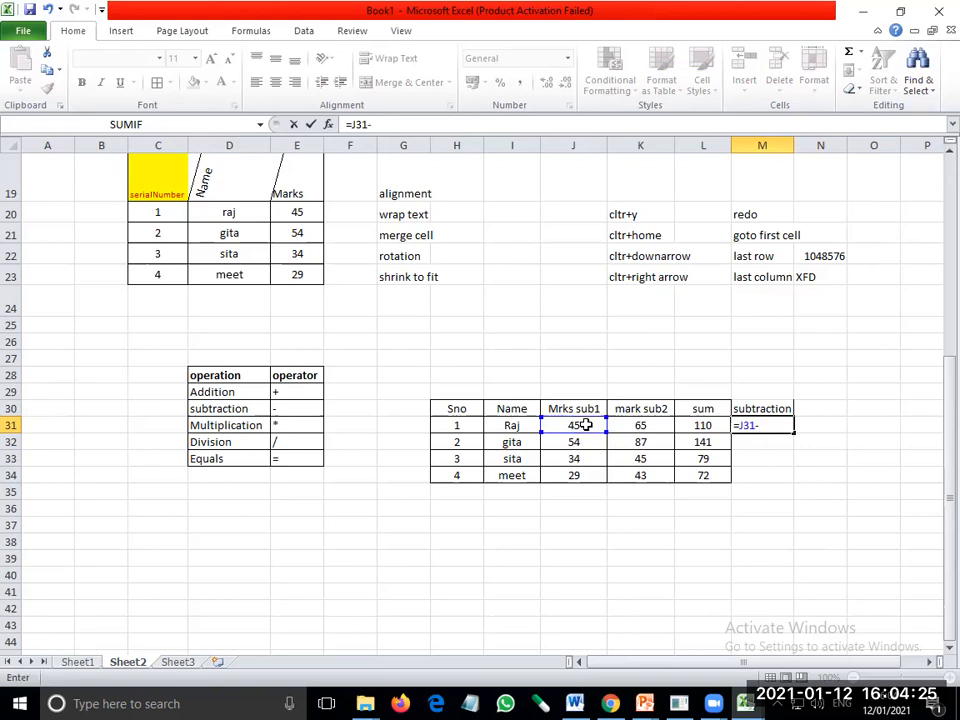
{"action": "left_click", "coordinate": [630, 426]}
{"action": "key", "text": "Return"}
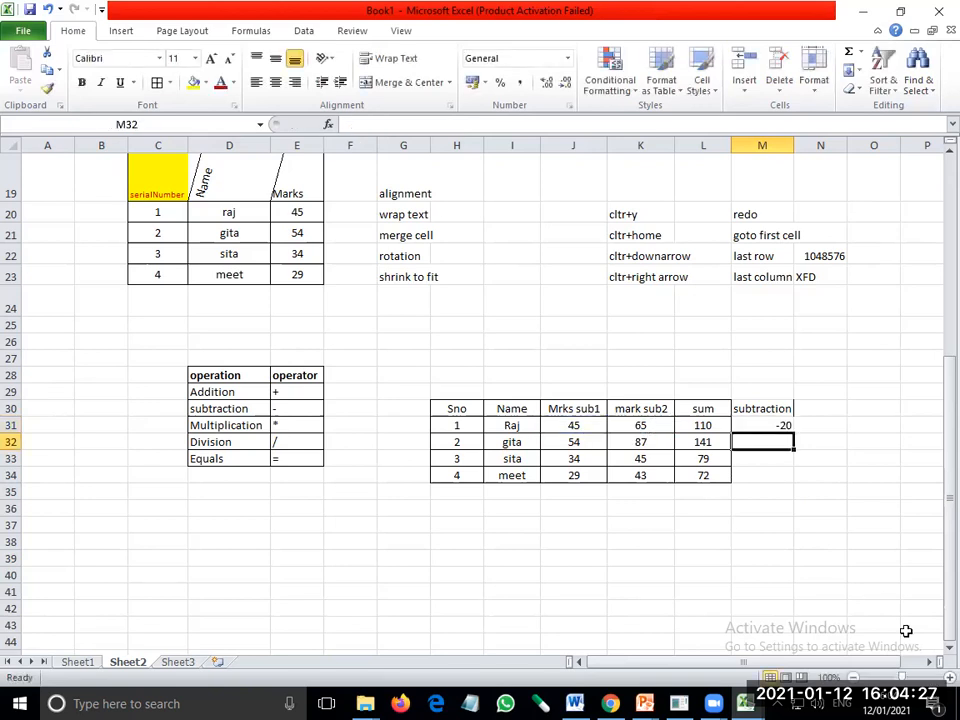
{"action": "left_click", "coordinate": [750, 425]}
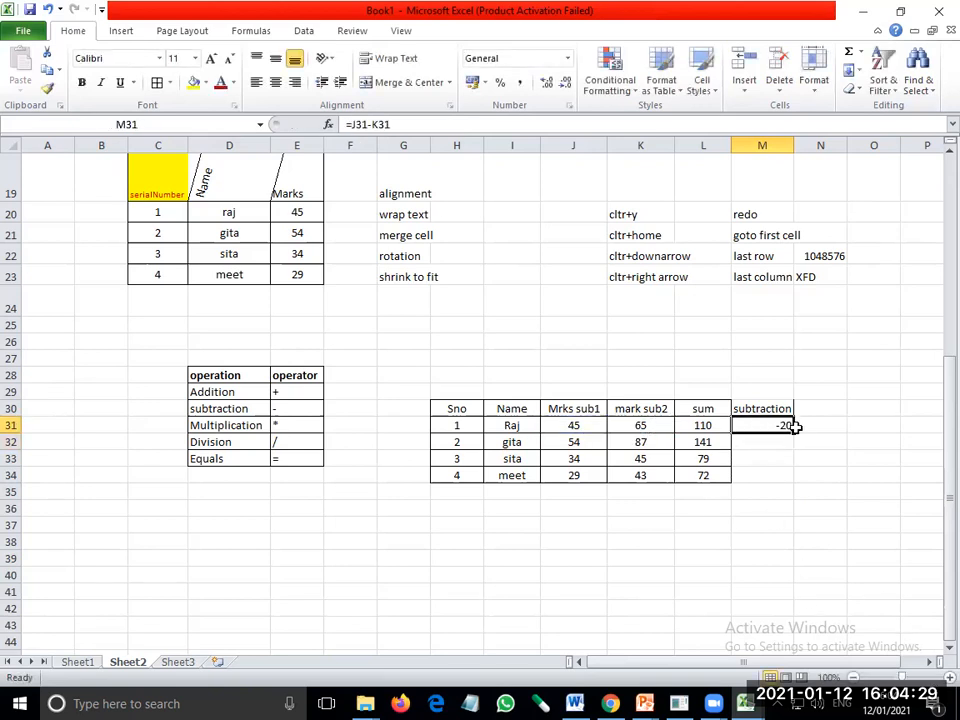
{"action": "left_click_drag", "start_coordinate": [794, 441], "coordinate": [796, 484]}
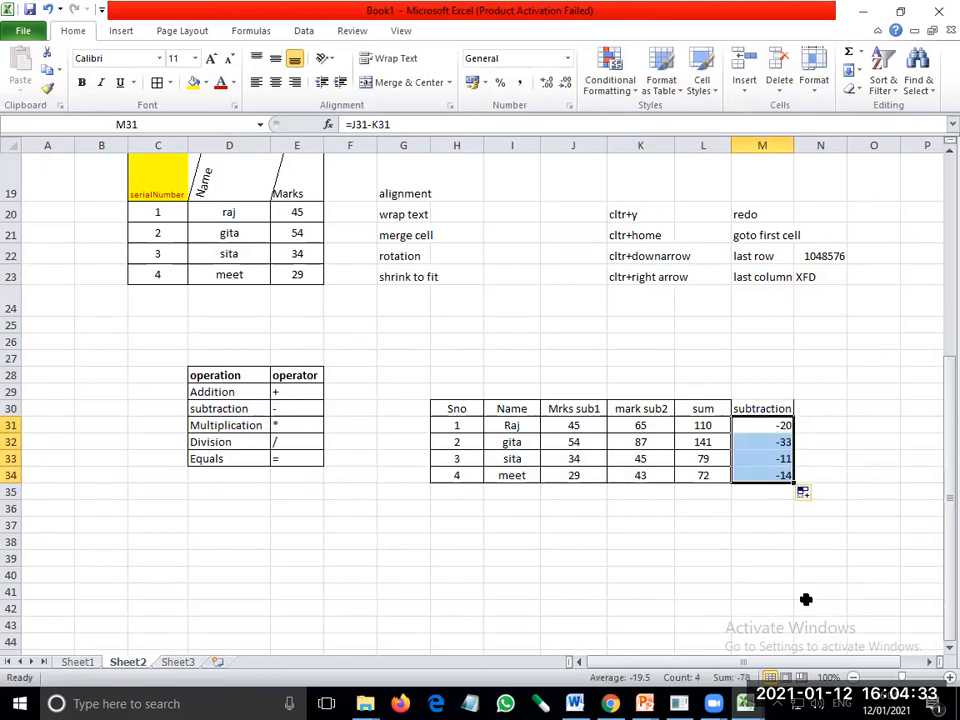
{"action": "left_click", "coordinate": [759, 429]}
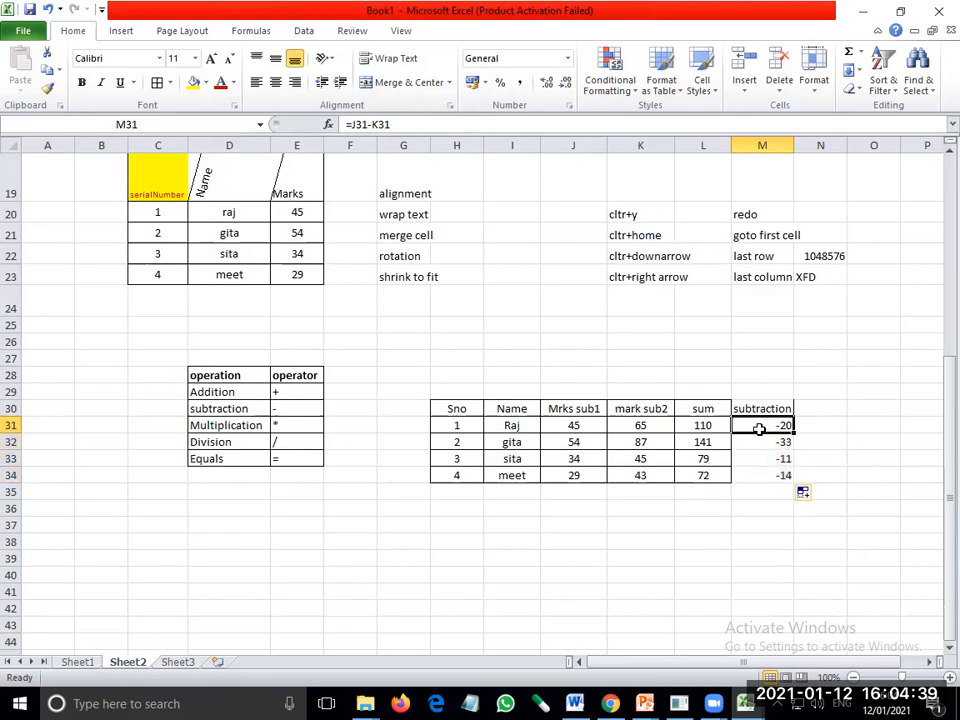
Change the "Mrks sub1" values to 98 in J32 and 65 in J33
{"action": "left_click", "coordinate": [566, 443]}
{"action": "type", "text": "98"}
{"action": "key", "text": "Return"}
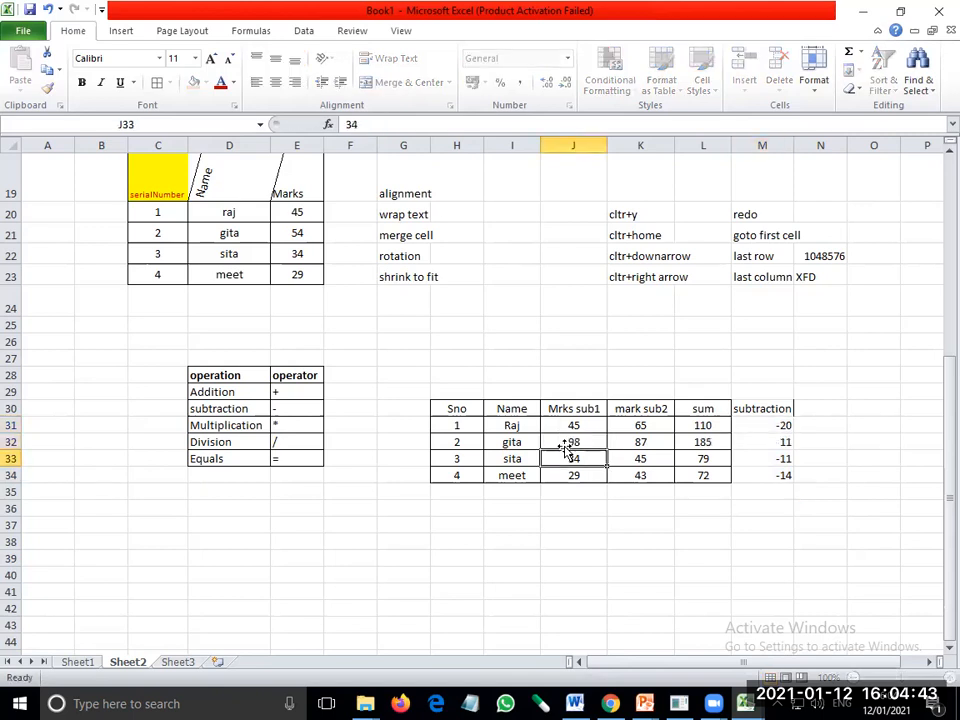
{"action": "type", "text": "65"}
{"action": "key", "text": "Return"}
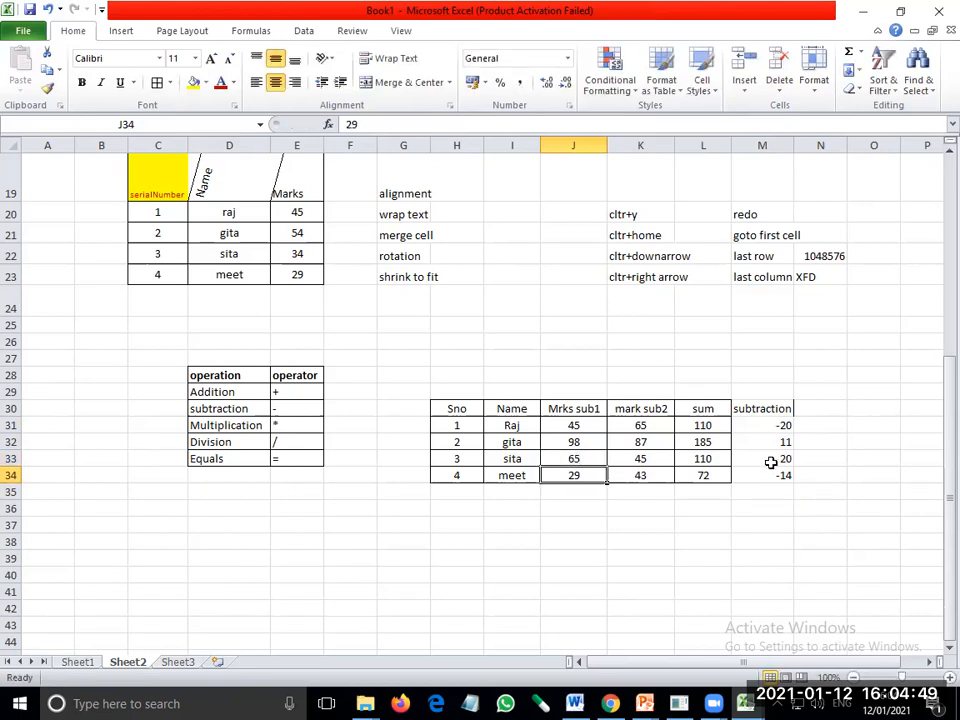
Fill the subtraction formula from M31 down through M34 again
{"action": "left_click", "coordinate": [765, 426]}
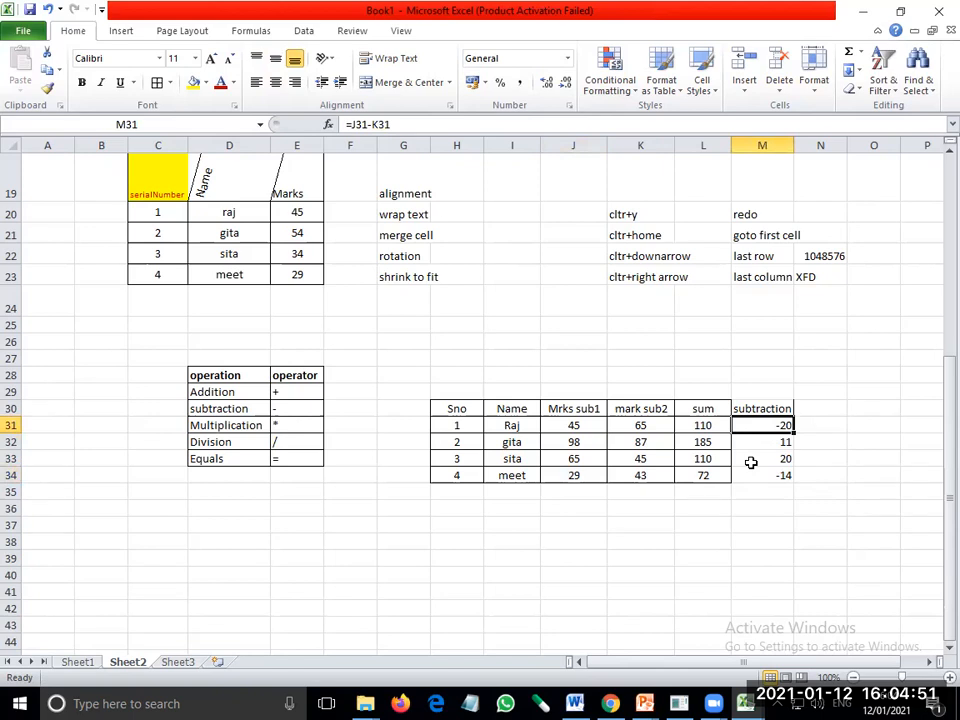
{"action": "left_click_drag", "start_coordinate": [796, 435], "coordinate": [797, 478]}
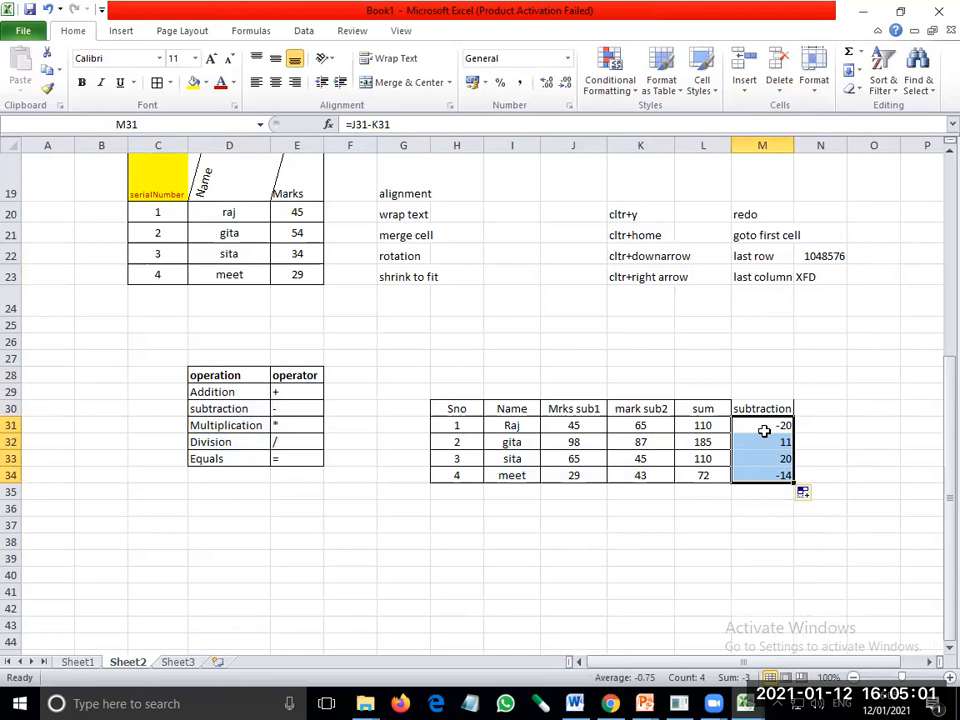
{"action": "left_click", "coordinate": [764, 428]}
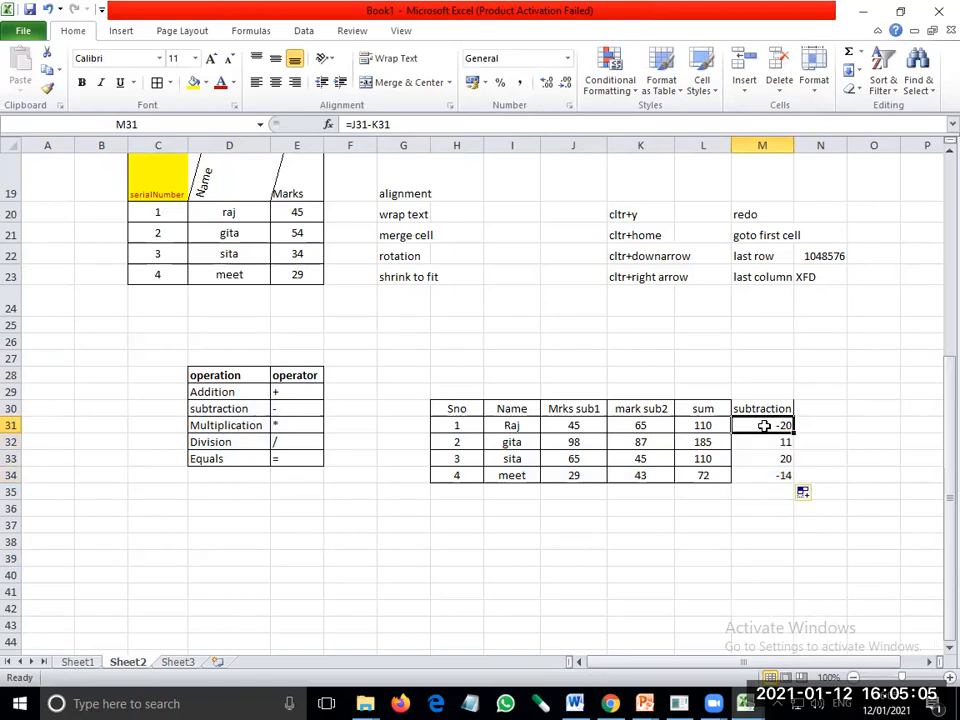
Clear the subtraction results in M32:M34, keeping the formula in M31
{"action": "left_click", "coordinate": [50, 70]}
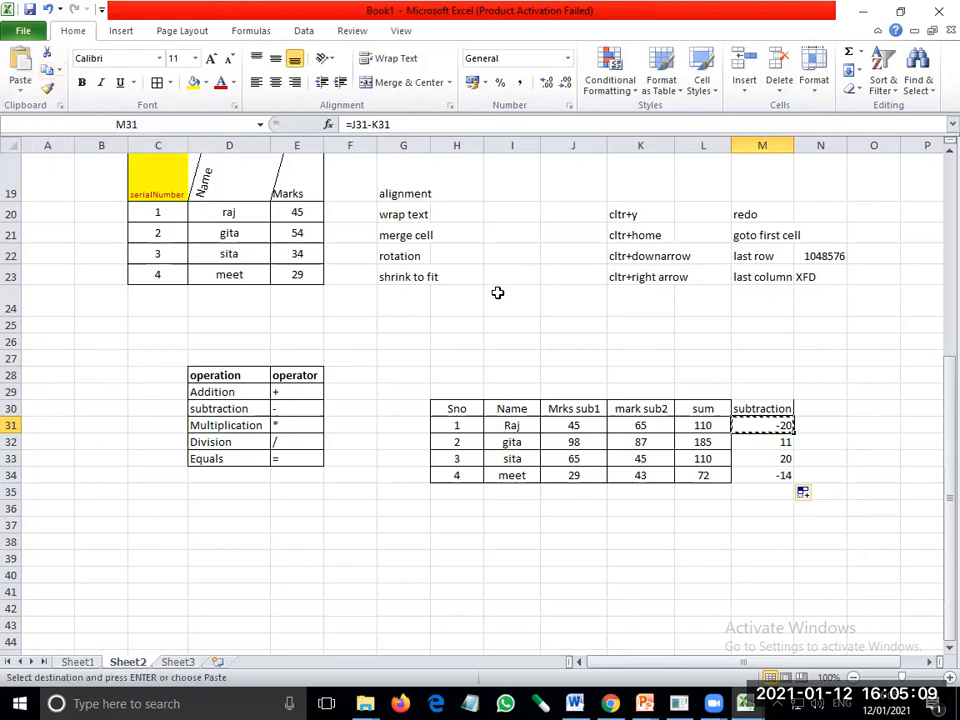
{"action": "left_click_drag", "start_coordinate": [765, 442], "coordinate": [769, 468]}
{"action": "key", "text": "ctrl+z"}
{"action": "left_click", "coordinate": [765, 445]}
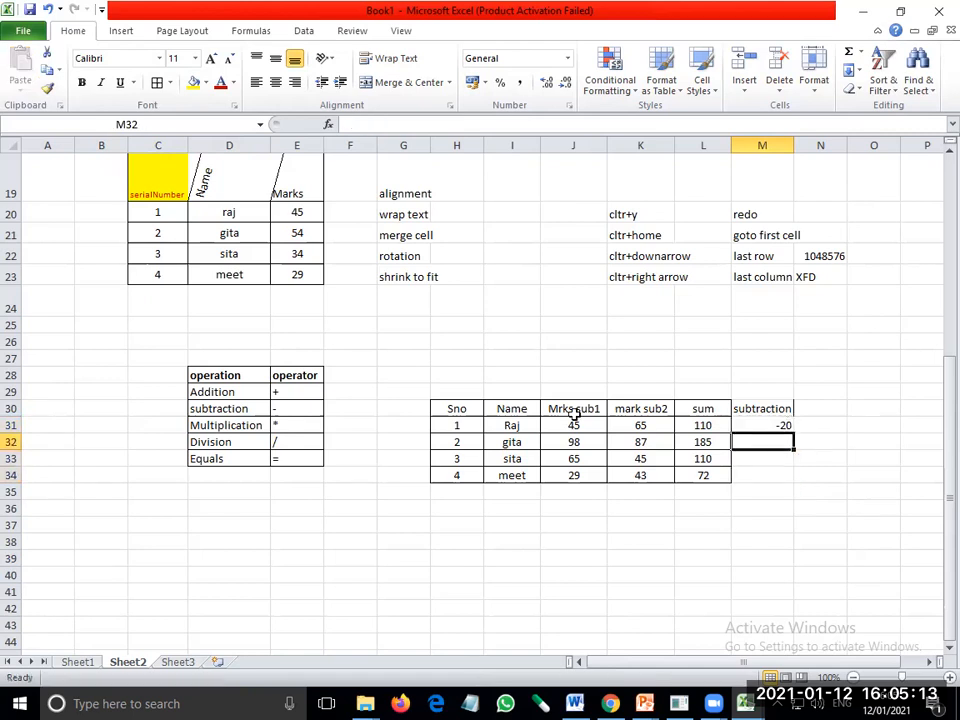
Copy the subtraction formula from M31 and paste it into M32
{"action": "left_click", "coordinate": [765, 425]}
{"action": "left_click", "coordinate": [58, 70]}
{"action": "left_click", "coordinate": [72, 91]}
{"action": "left_click", "coordinate": [758, 440]}
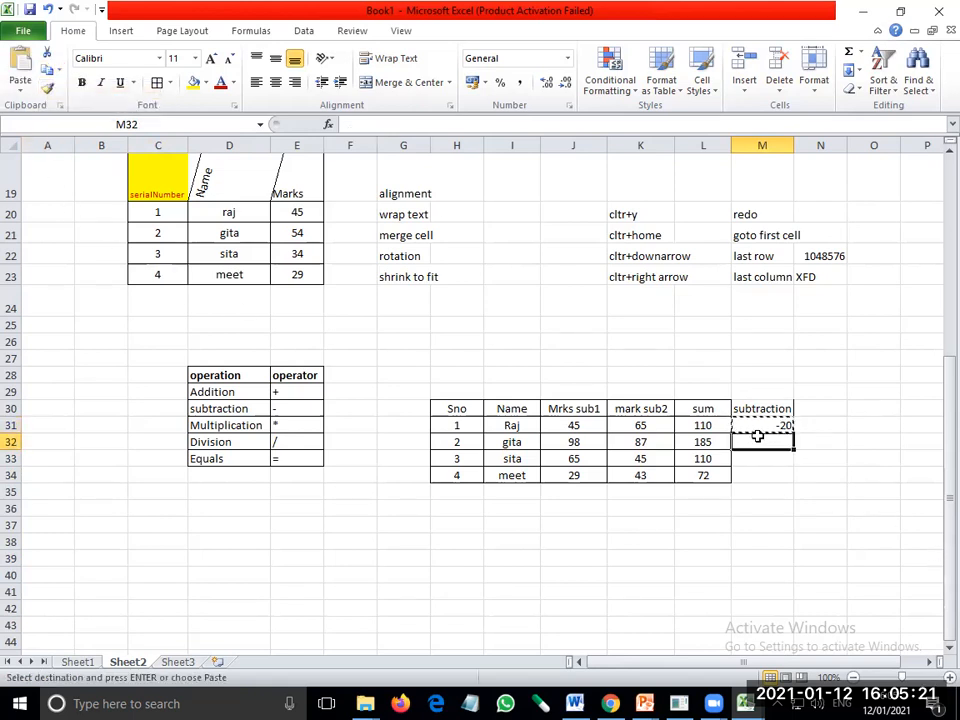
{"action": "left_click", "coordinate": [20, 91]}
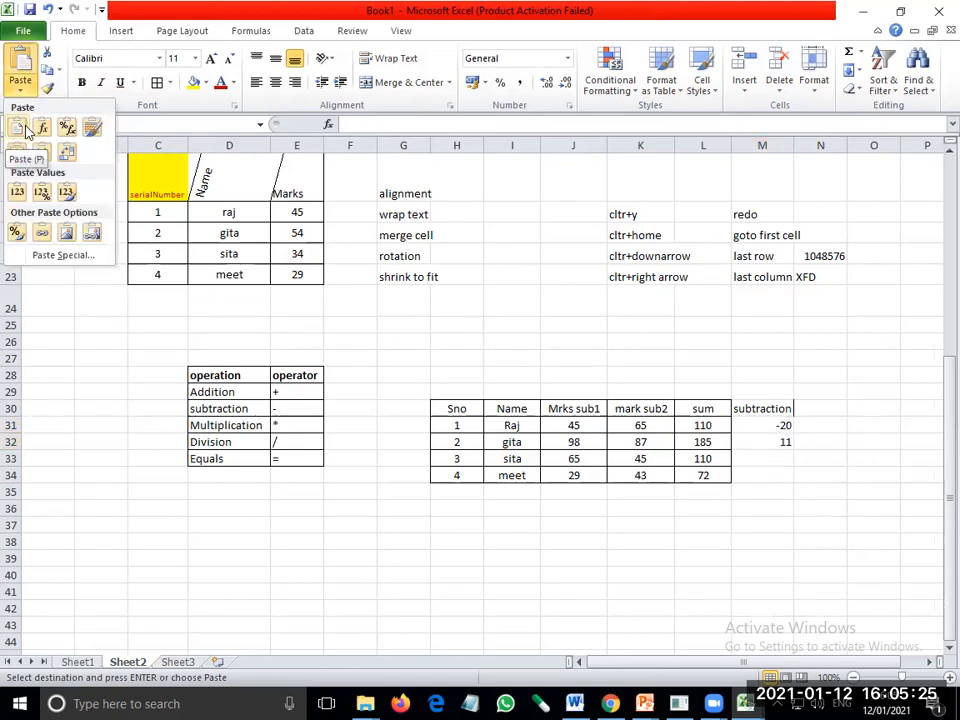
{"action": "left_click", "coordinate": [27, 131]}
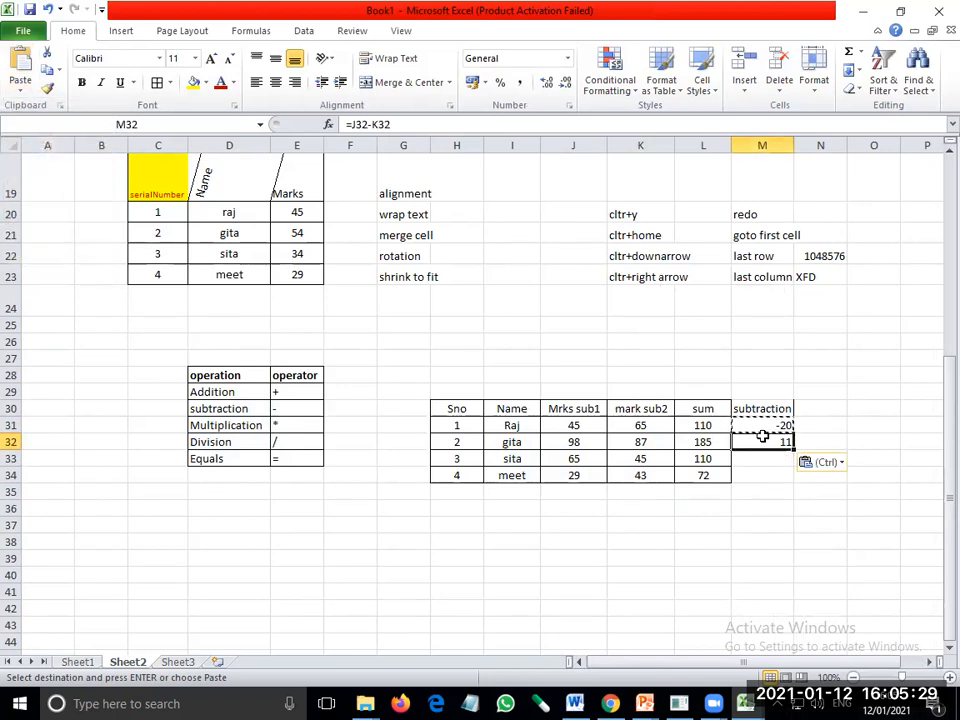
Paste the copied subtraction formula into M32:M34 and check the row references in M32 and M34
{"action": "left_click_drag", "start_coordinate": [759, 441], "coordinate": [762, 473]}
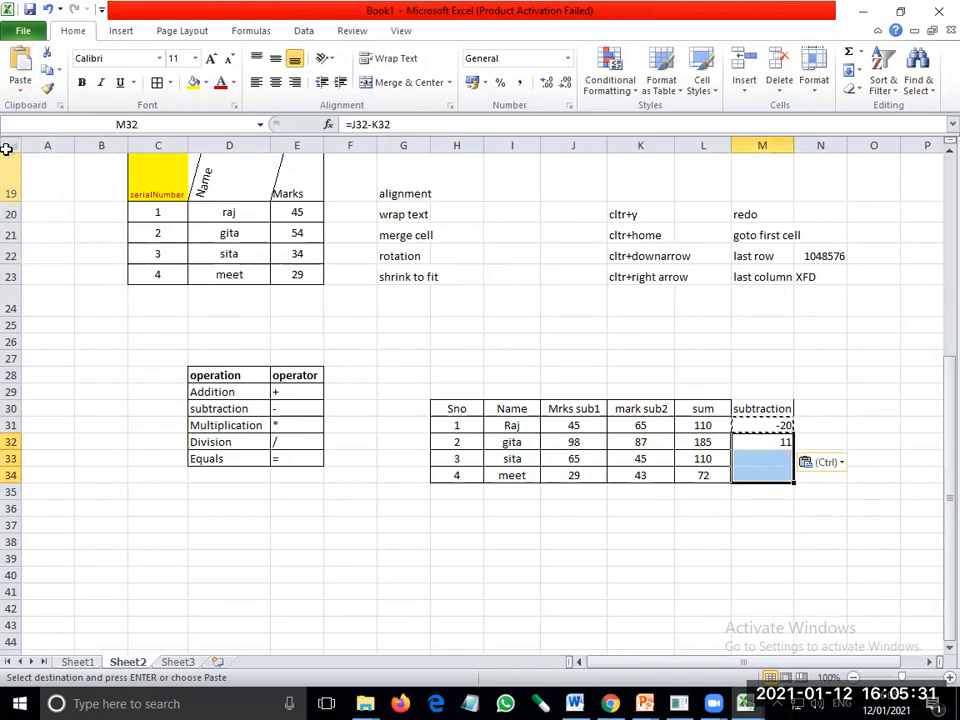
{"action": "left_click", "coordinate": [20, 82]}
{"action": "left_click", "coordinate": [20, 138]}
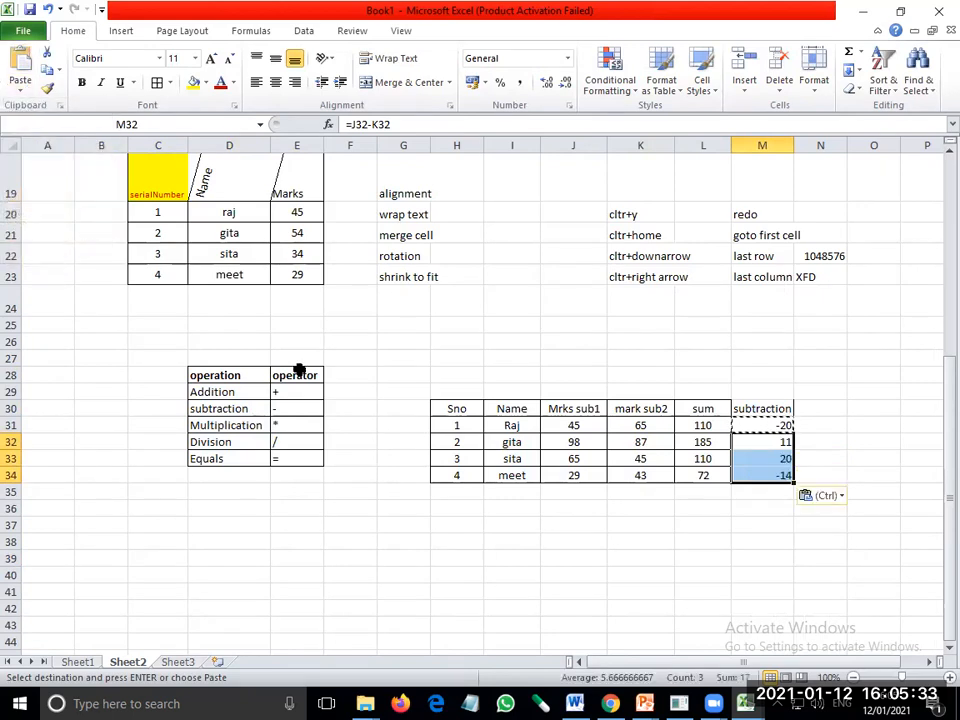
{"action": "left_click", "coordinate": [754, 441]}
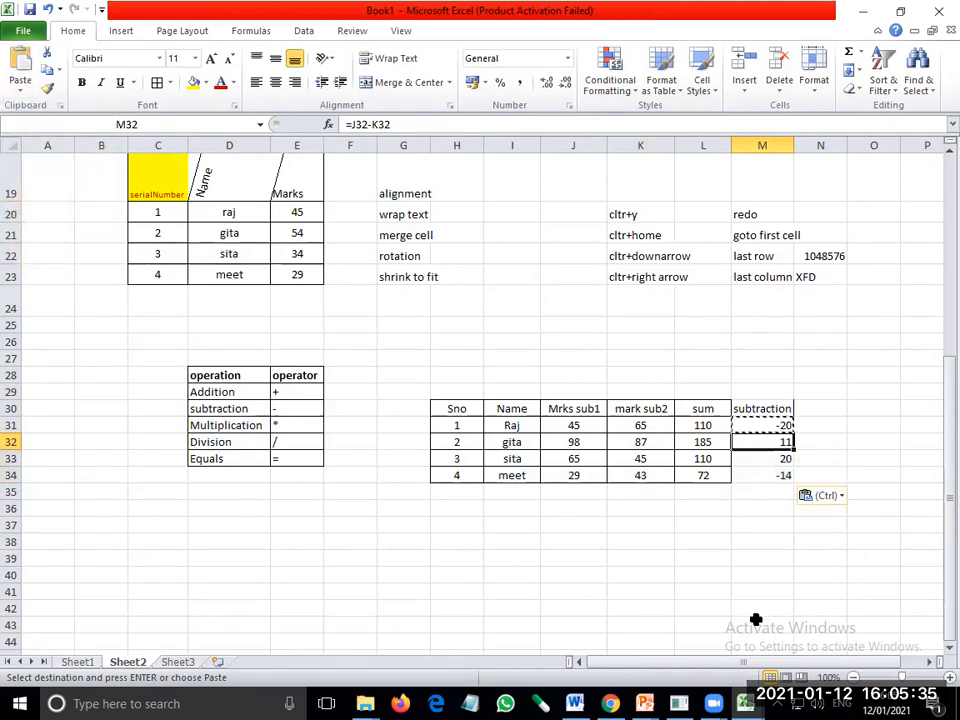
{"action": "left_click", "coordinate": [766, 474]}
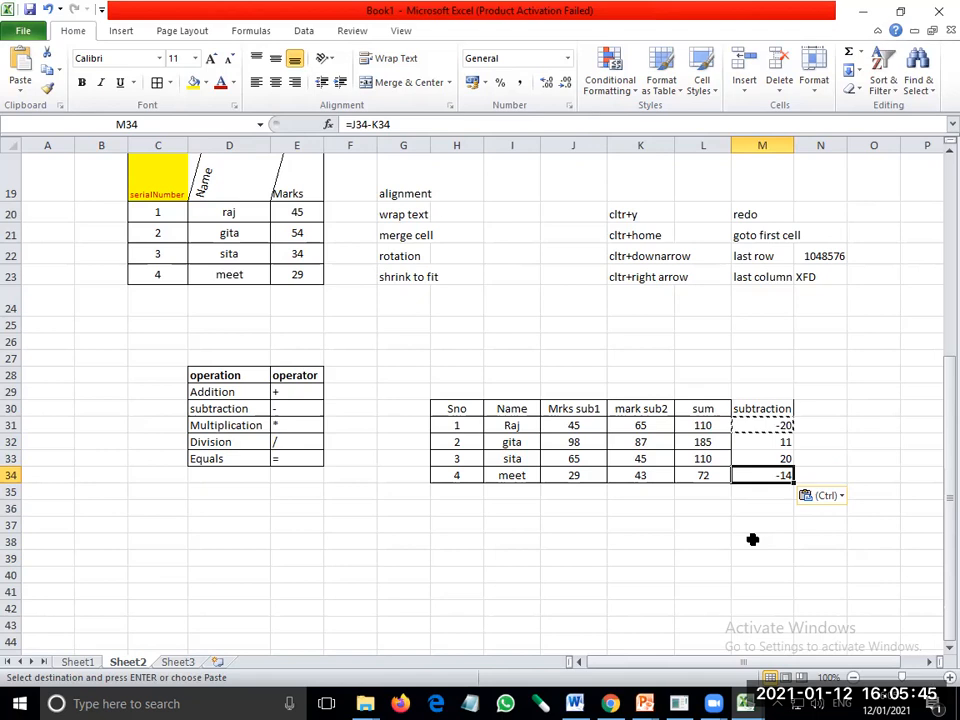
{"action": "left_click", "coordinate": [786, 440]}
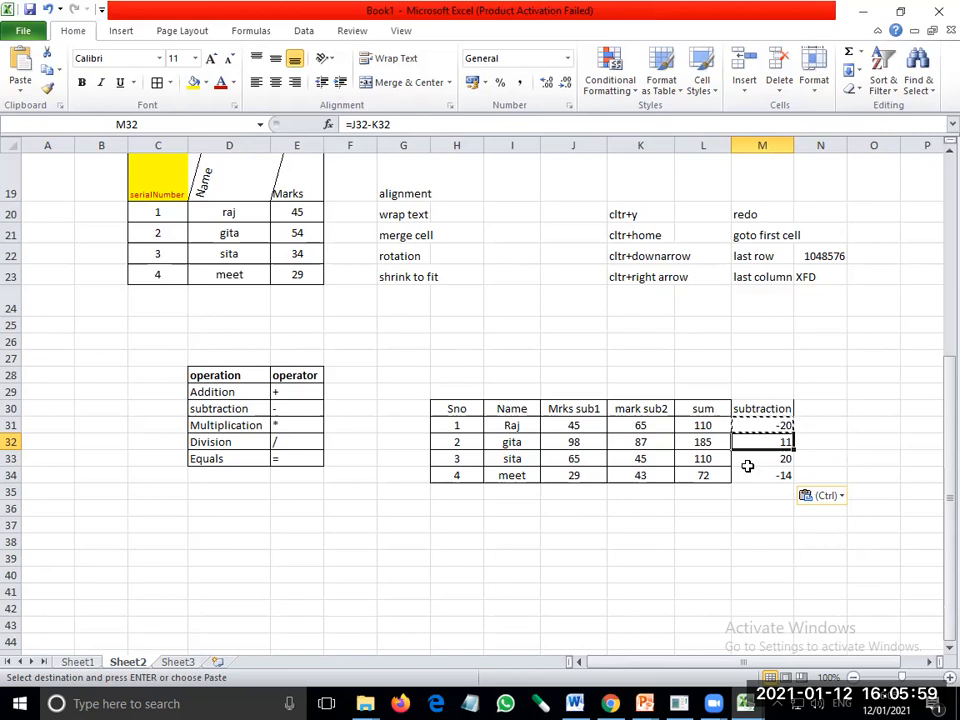
{"action": "left_click", "coordinate": [861, 72]}
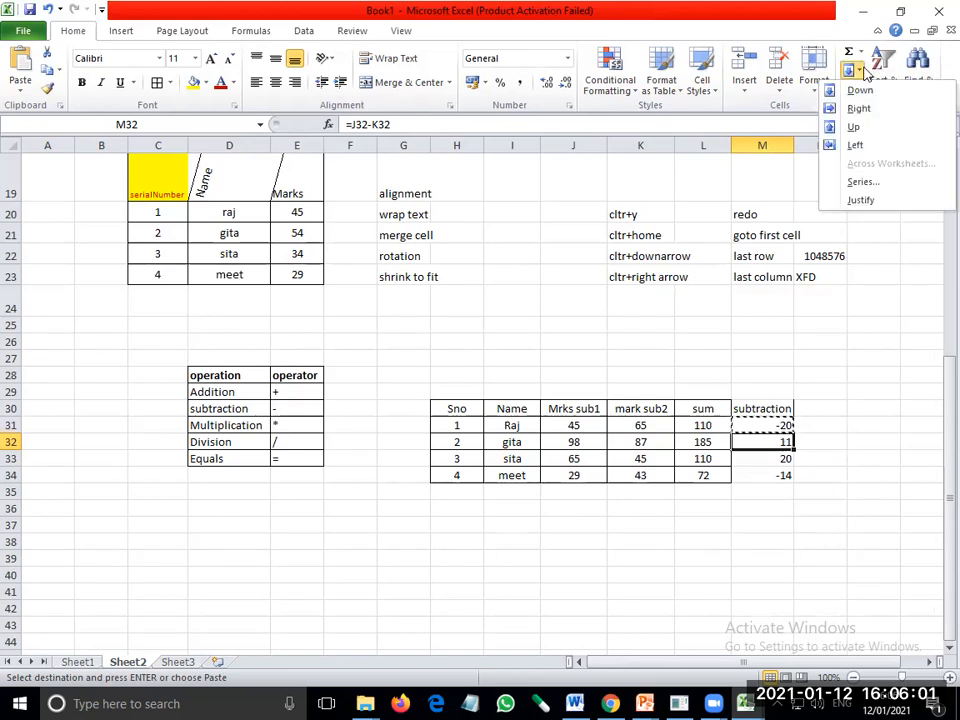
{"action": "left_click", "coordinate": [773, 480]}
{"action": "left_click", "coordinate": [765, 478]}
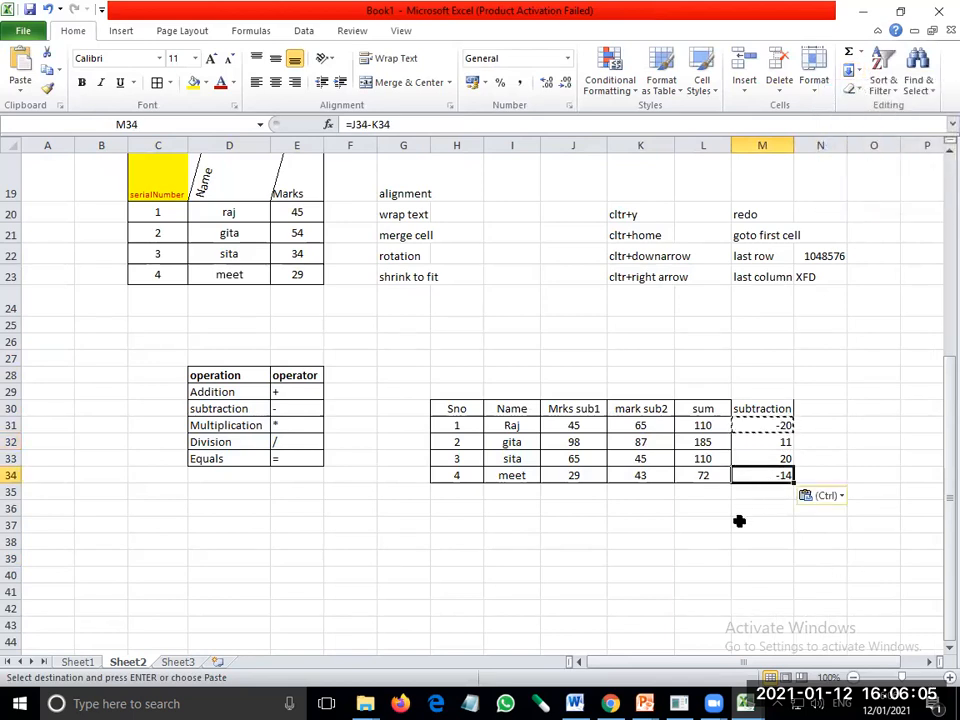
{"action": "left_click", "coordinate": [522, 574]}
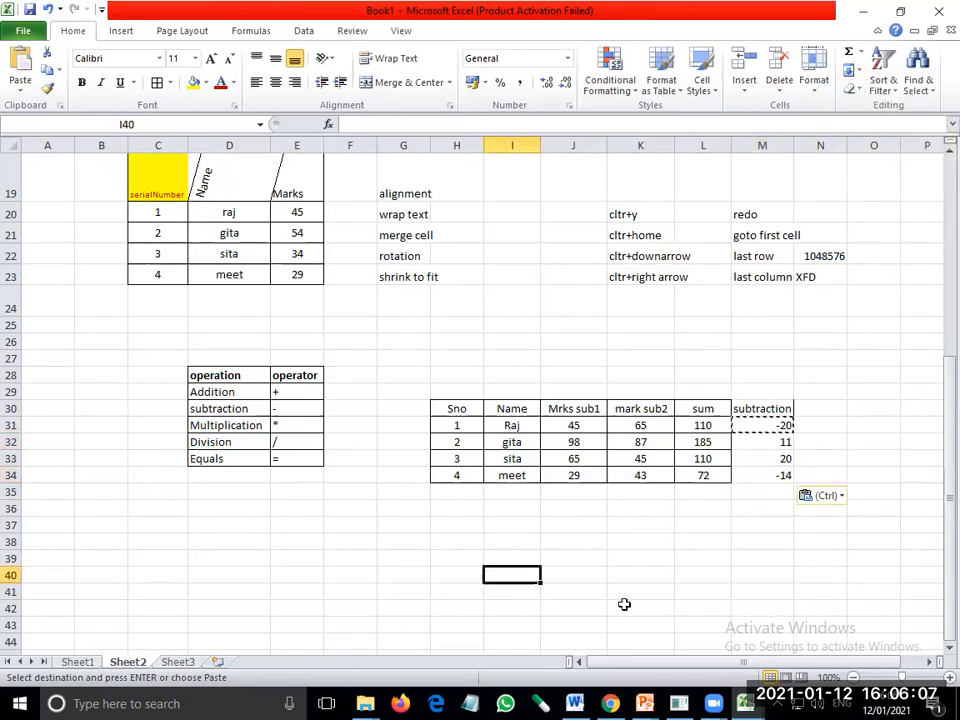
{"action": "type", "text": "2"}
{"action": "key", "text": "Return"}
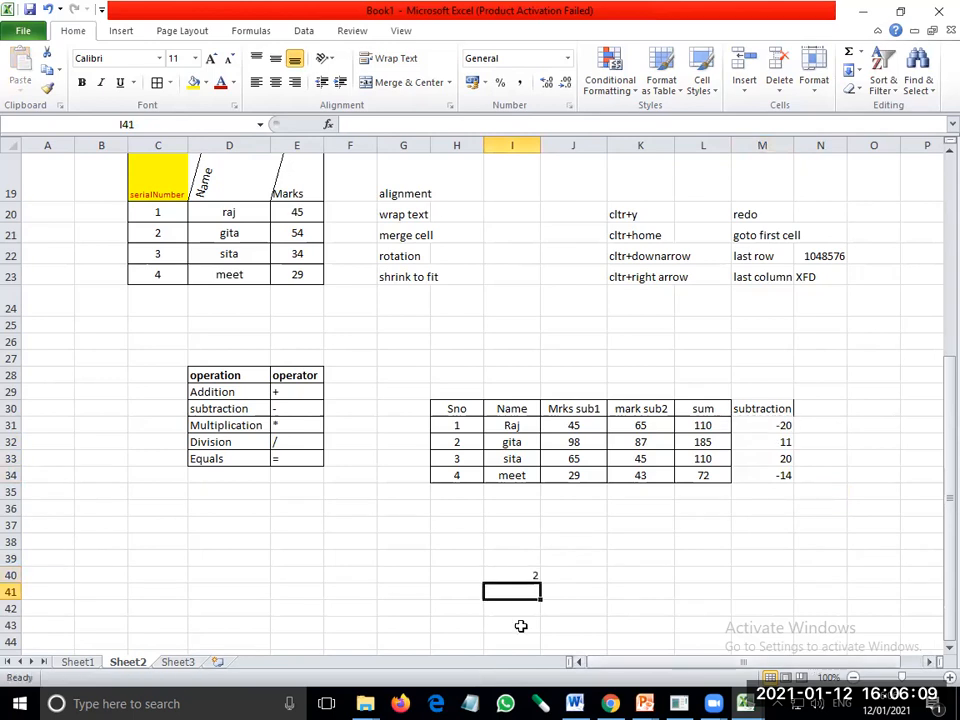
{"action": "left_click_drag", "start_coordinate": [527, 577], "coordinate": [734, 571]}
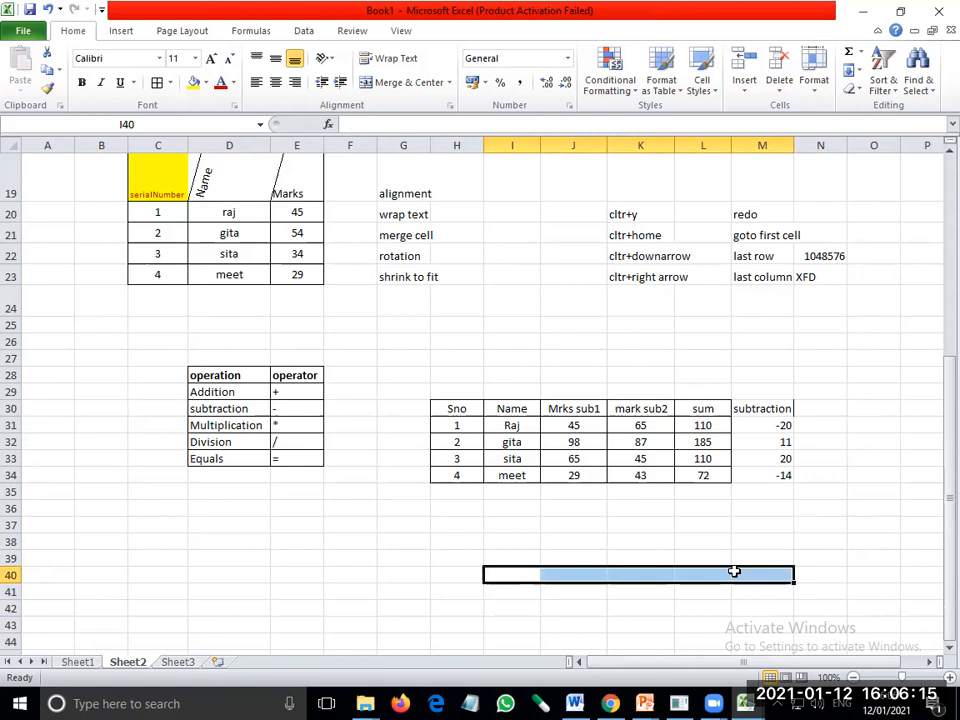
Enter 2 in I40 and fill it right across I40:O40
{"action": "left_click", "coordinate": [516, 574]}
{"action": "type", "text": "2"}
{"action": "key", "text": "Return"}
{"action": "left_click_drag", "start_coordinate": [516, 574], "coordinate": [873, 567]}
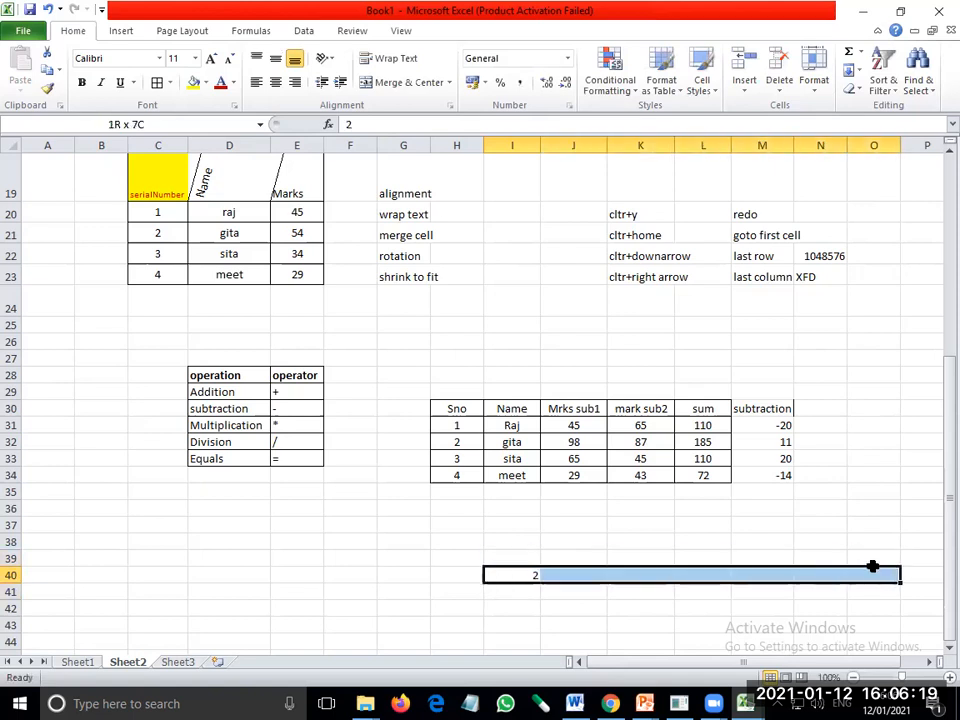
{"action": "left_click", "coordinate": [849, 70]}
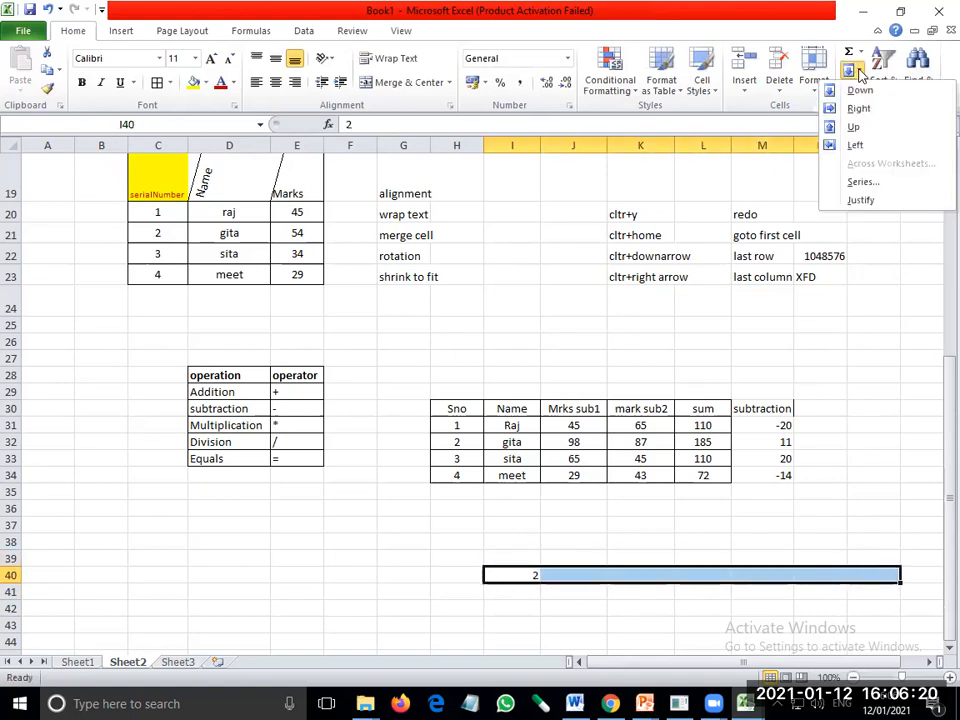
{"action": "left_click", "coordinate": [870, 108]}
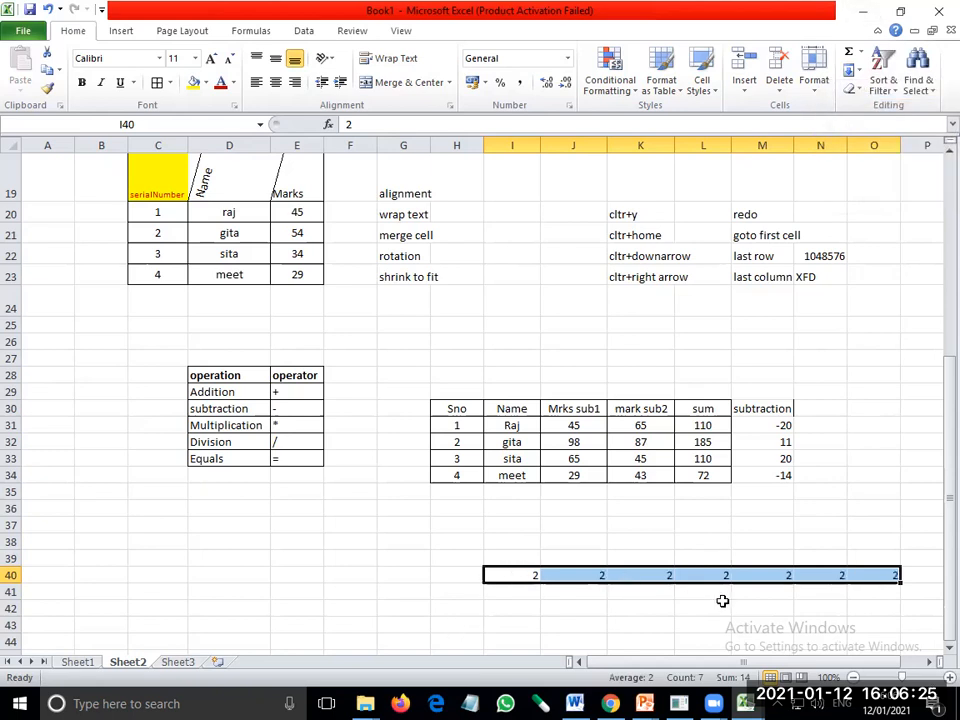
{"action": "left_click", "coordinate": [747, 514]}
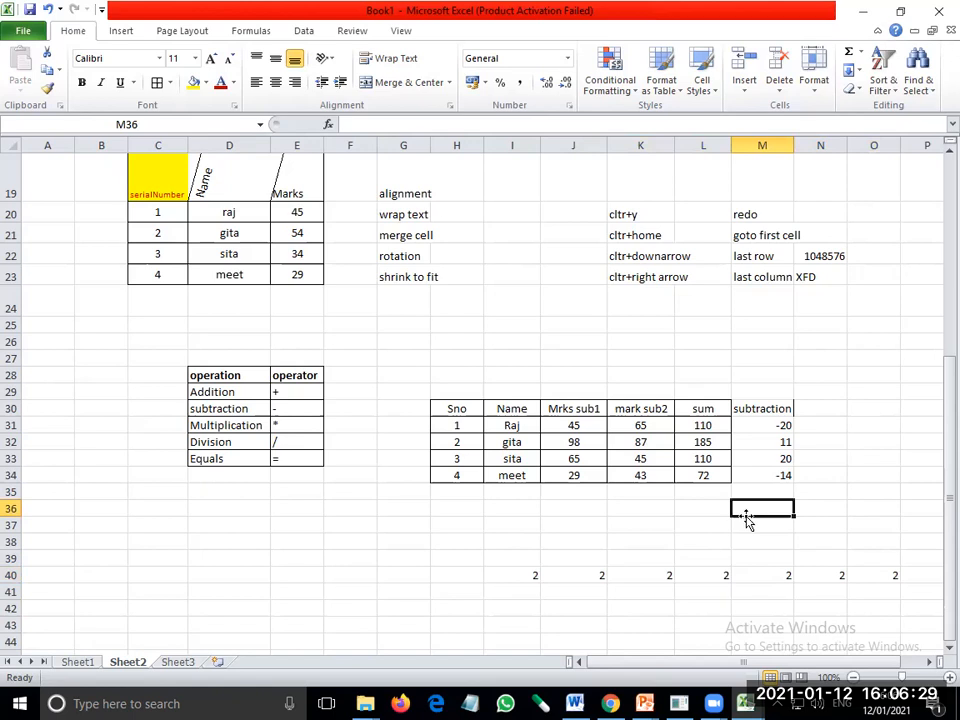
Enter the formula =(L31*5)/200 in N31, using the sum cell of the first row
{"action": "left_click", "coordinate": [816, 430]}
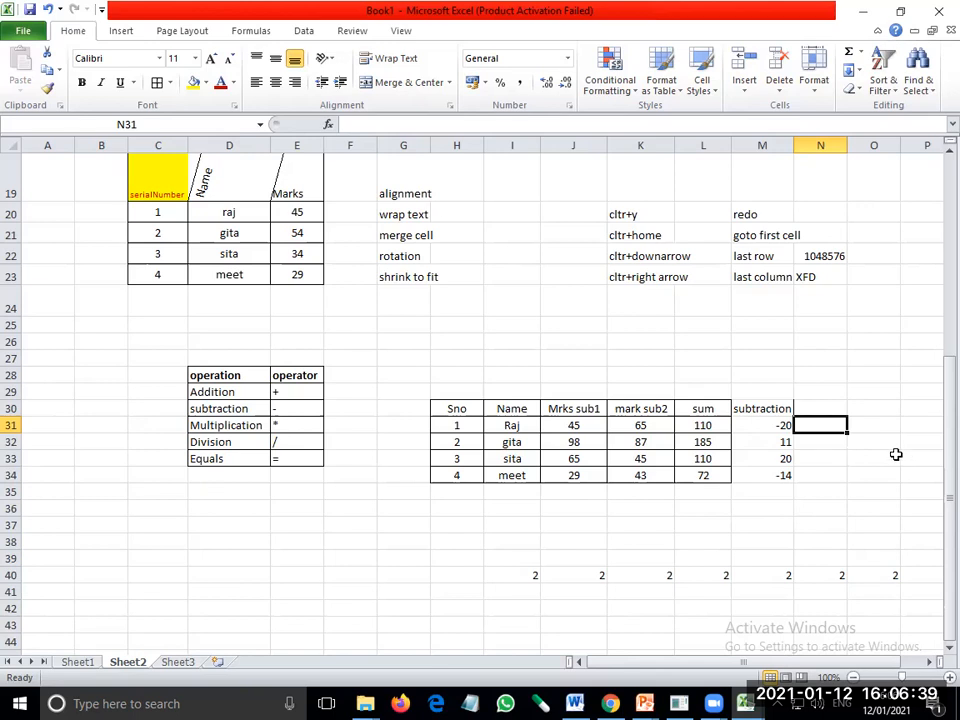
{"action": "type", "text": "="}
{"action": "left_click", "coordinate": [703, 425]}
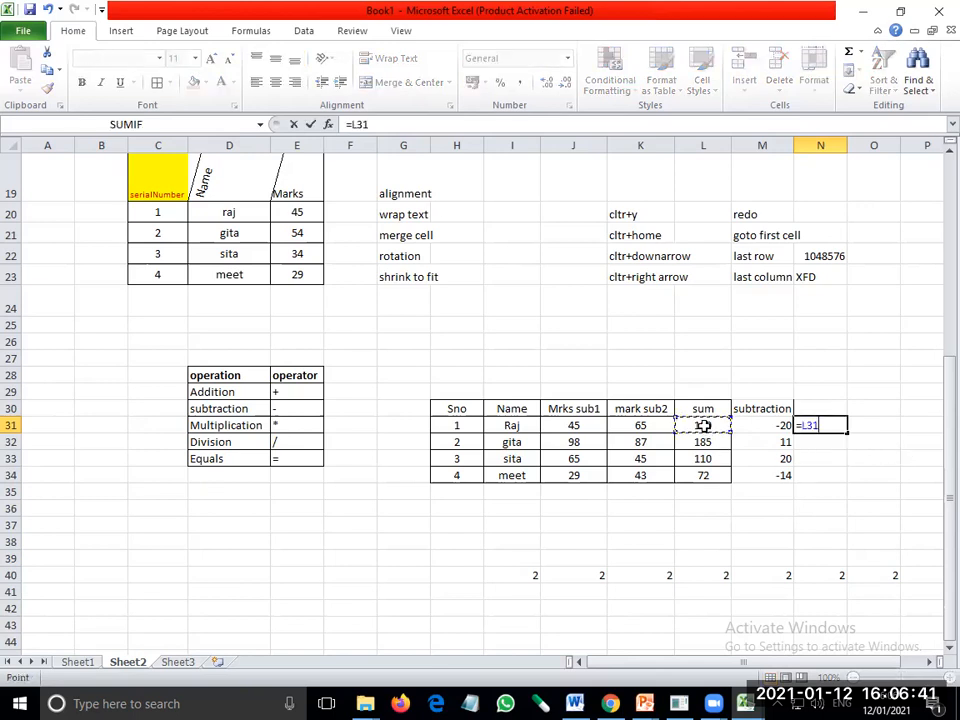
{"action": "type", "text": "*5)"}
{"action": "key", "text": "Return"}
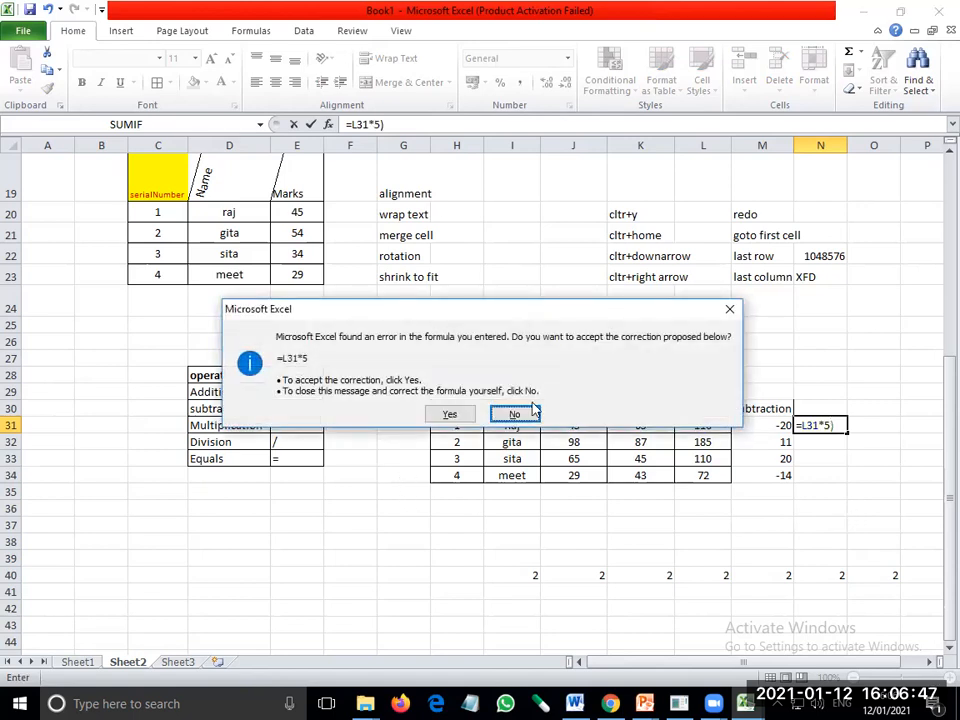
{"action": "left_click", "coordinate": [514, 413]}
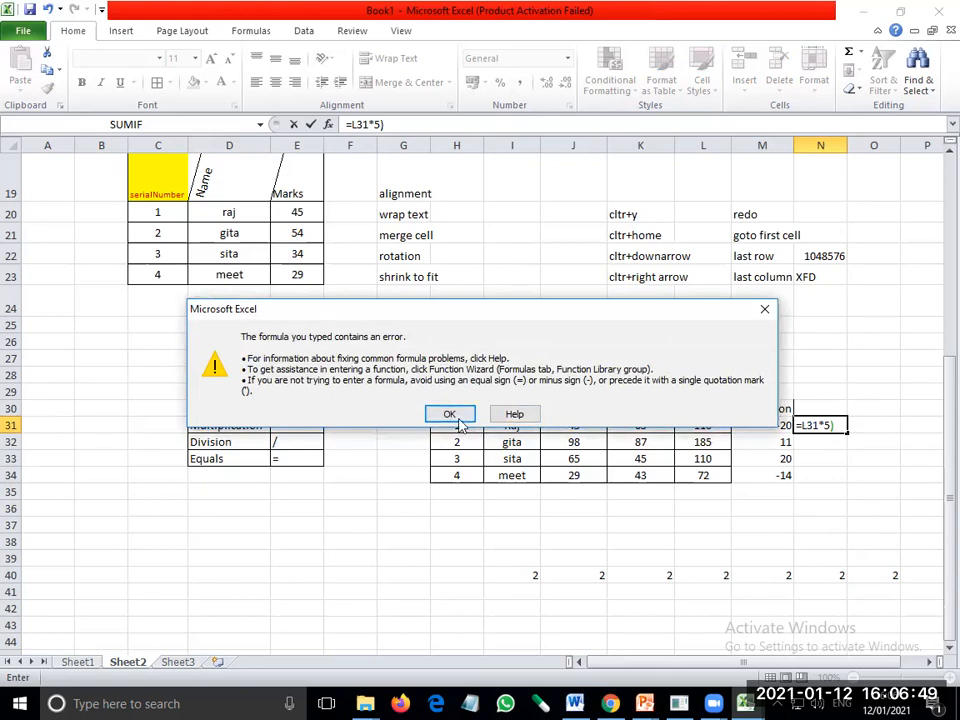
{"action": "left_click", "coordinate": [450, 414]}
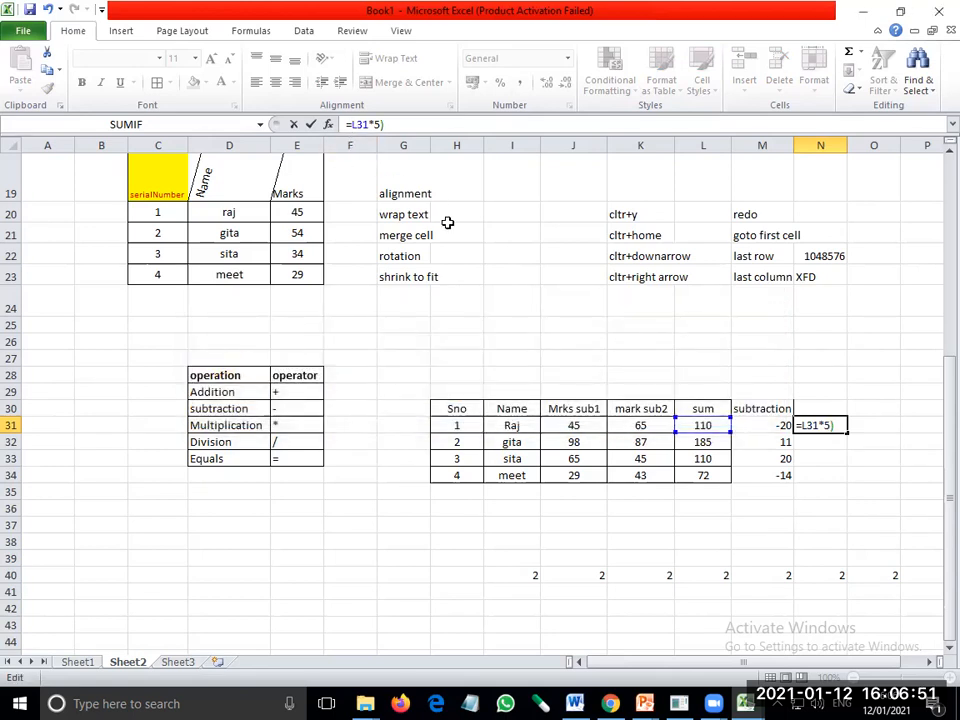
{"action": "type", "text": "("}
{"action": "key", "text": "End"}
{"action": "type", "text": "/200"}
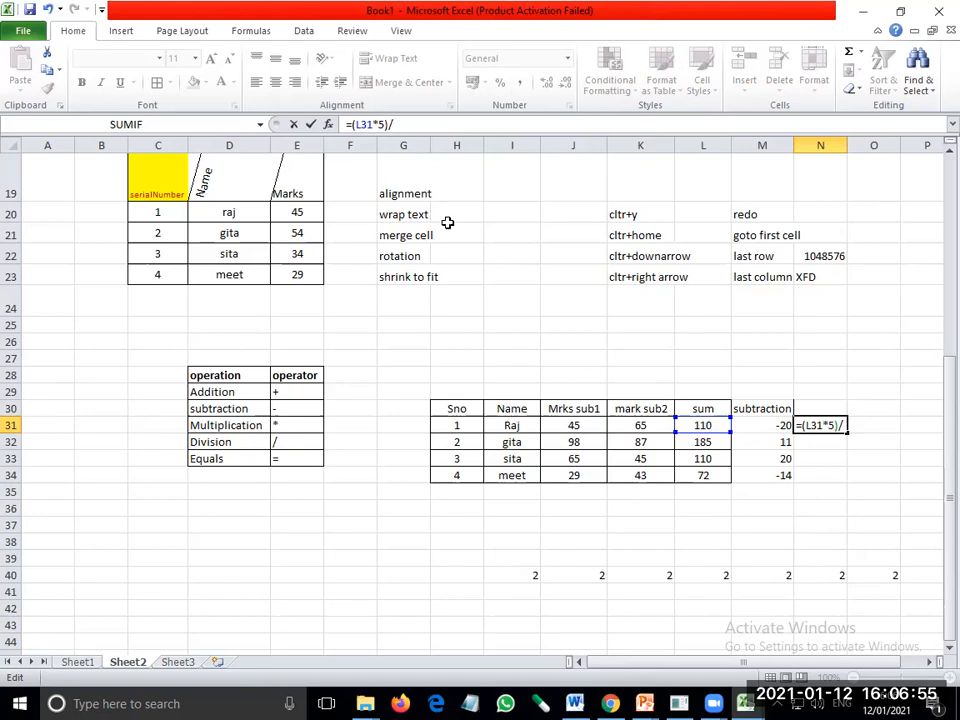
{"action": "key", "text": "Return"}
{"action": "key", "text": "Up"}
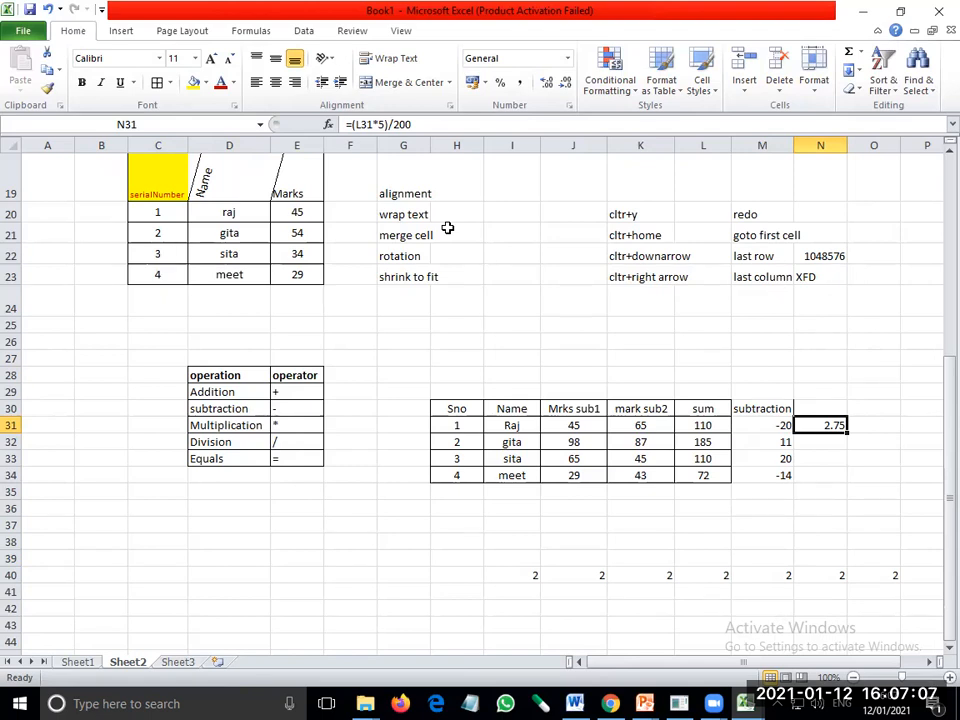
Add the note "formula + -" in G24 below "shrink to fit"
{"action": "left_click", "coordinate": [407, 300]}
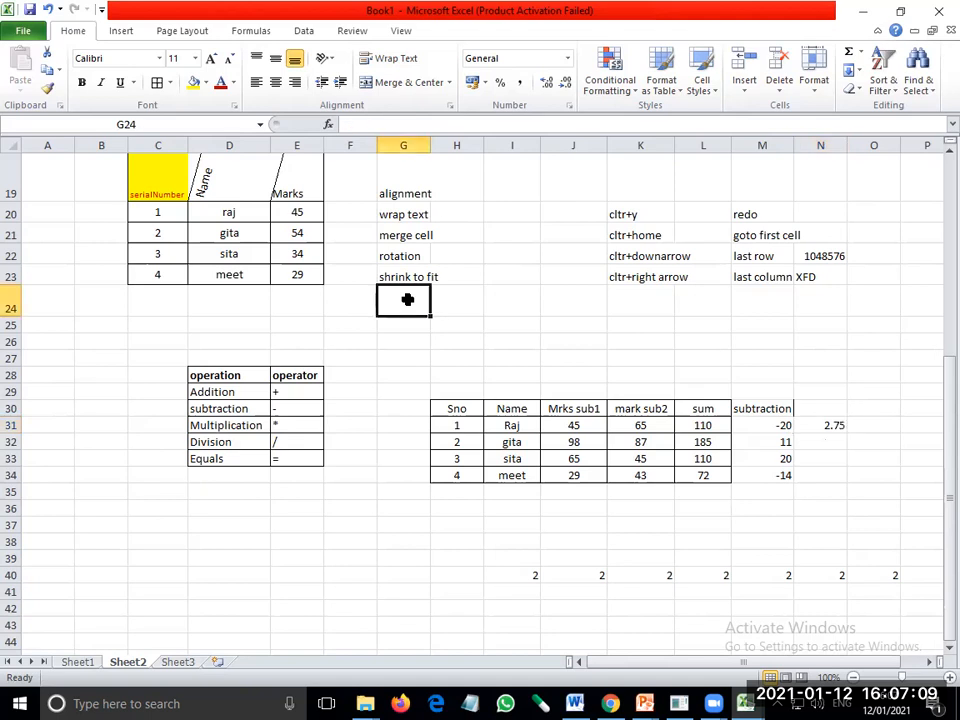
{"action": "type", "text": "formu"}
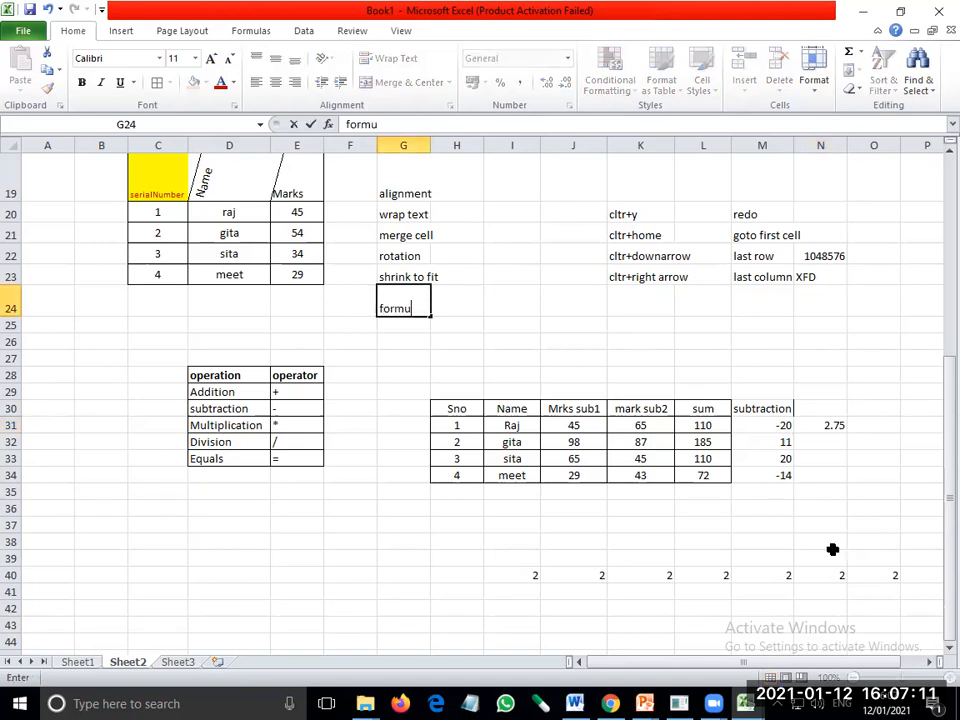
{"action": "type", "text": "la + -"}
{"action": "key", "text": "Return"}
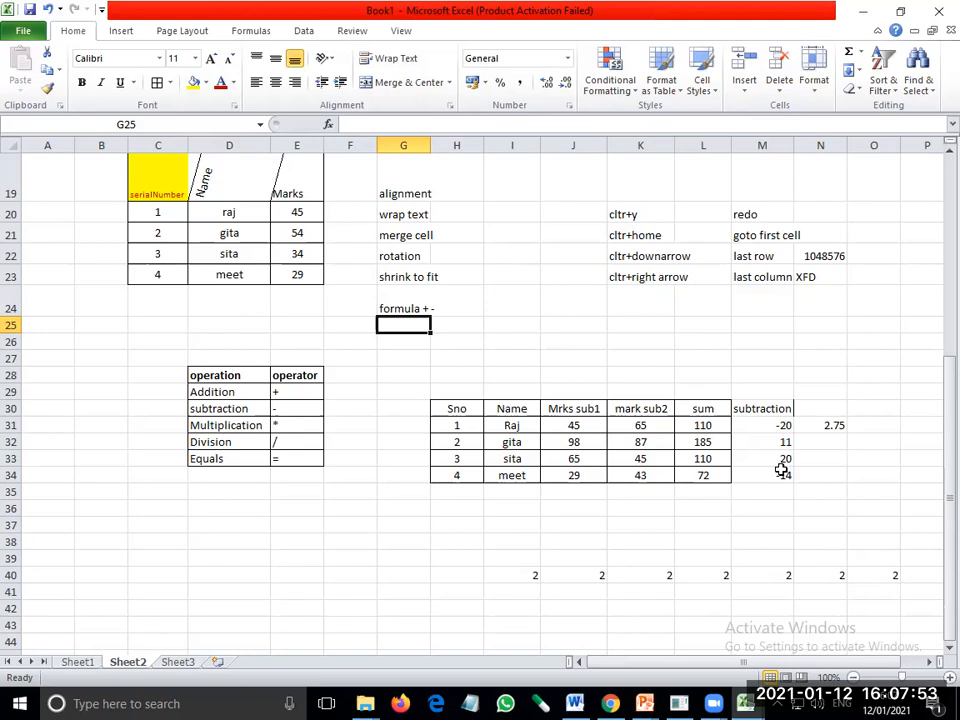
Clear the formula in N31 and enter the column heading "count" in N30
{"action": "left_click", "coordinate": [822, 421]}
{"action": "key", "text": "Delete"}
{"action": "key", "text": "Up"}
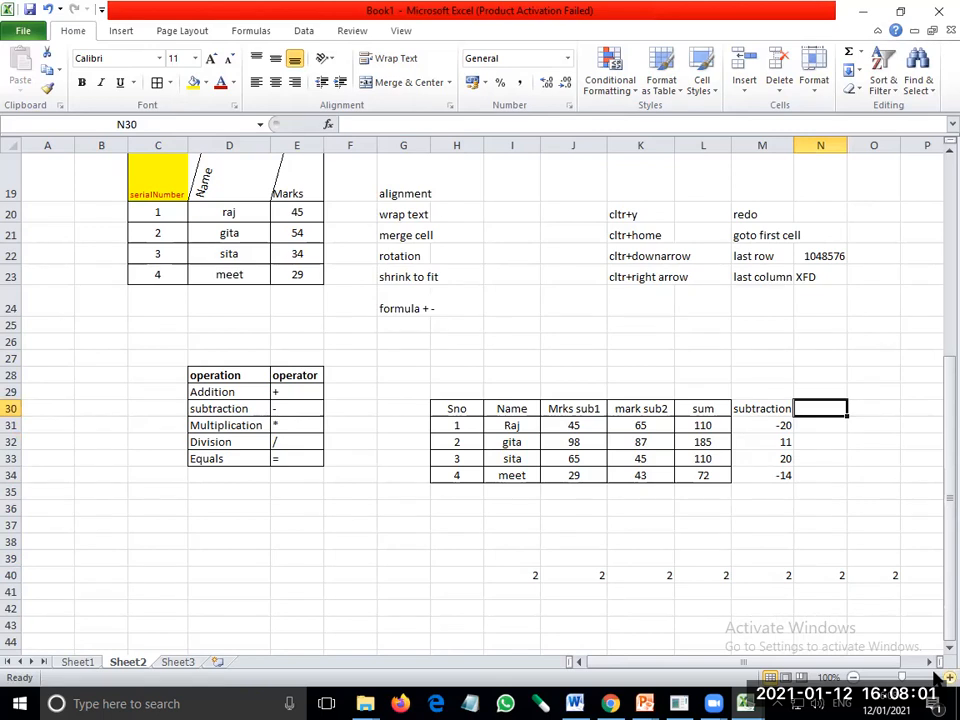
{"action": "type", "text": "count"}
{"action": "key", "text": "Return"}
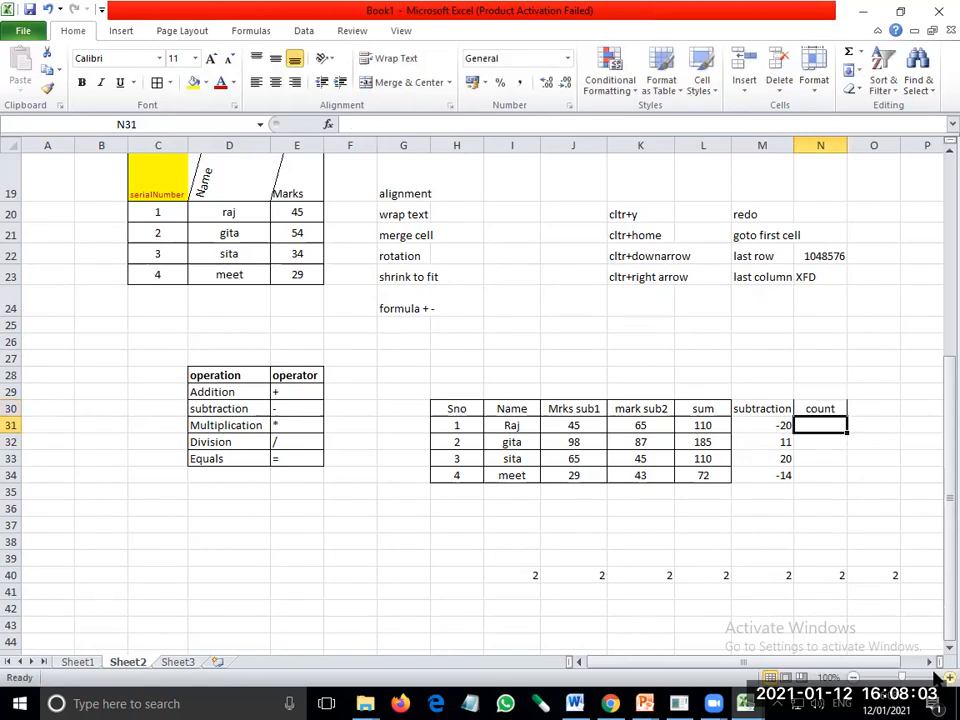
Insert the built-in Count Numbers function in N31 over the two marks in J31:K31
{"action": "left_click_drag", "start_coordinate": [585, 428], "coordinate": [640, 425]}
{"action": "left_click", "coordinate": [829, 424]}
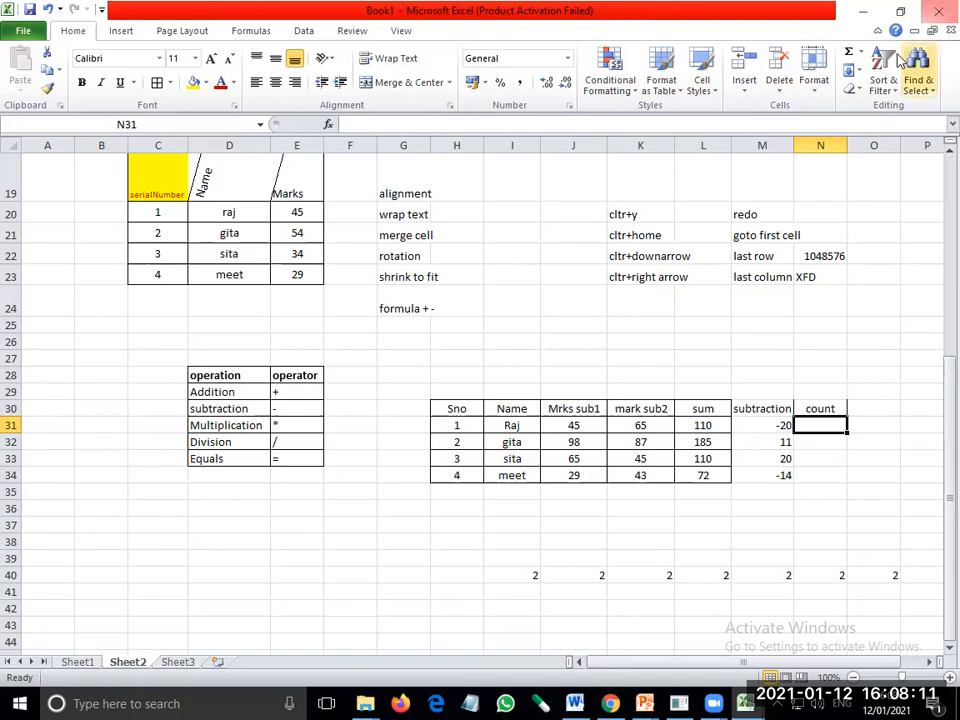
{"action": "left_click", "coordinate": [860, 51]}
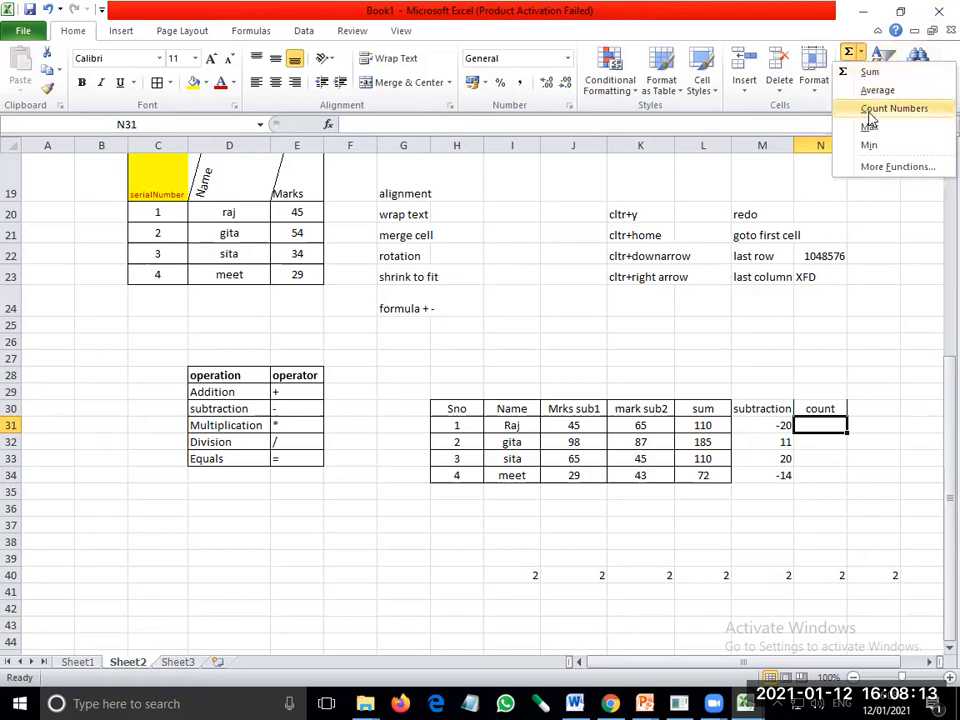
{"action": "left_click", "coordinate": [869, 112]}
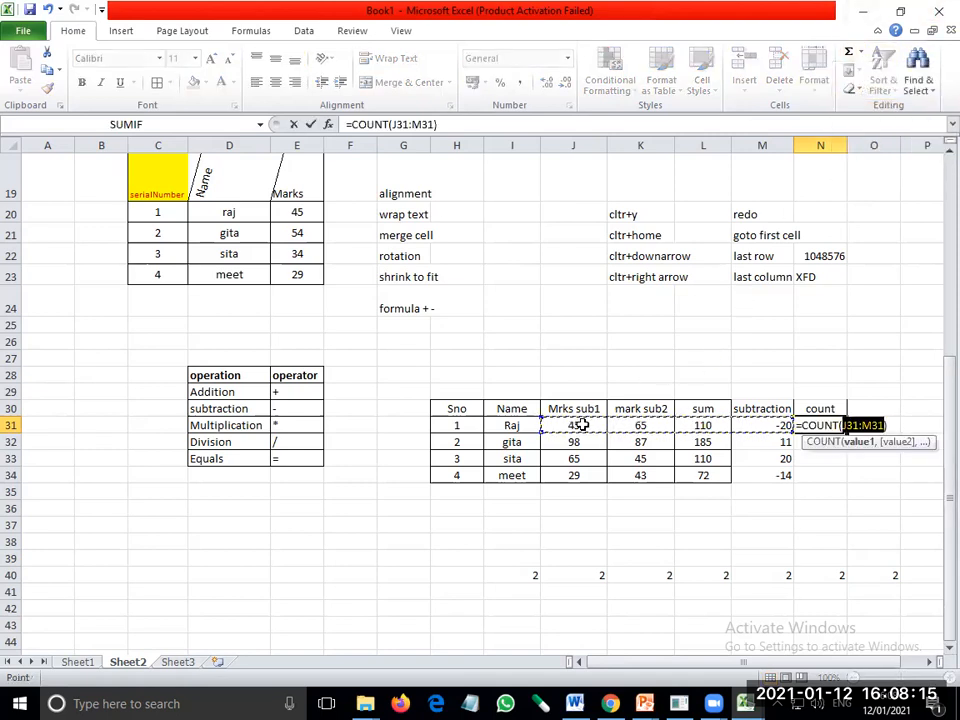
{"action": "left_click_drag", "start_coordinate": [574, 425], "coordinate": [651, 425]}
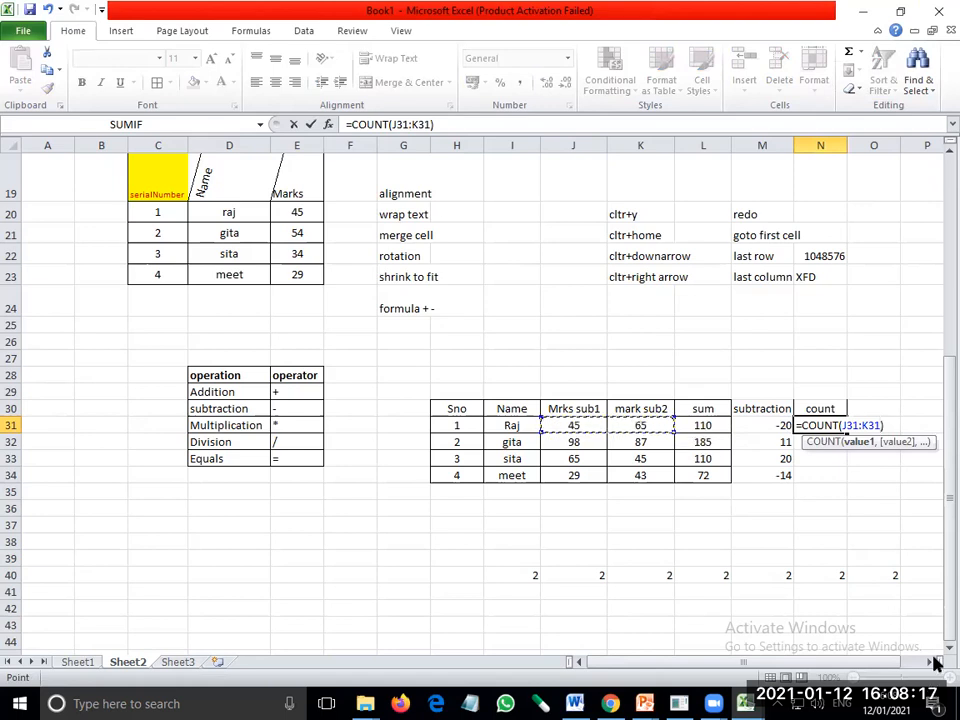
{"action": "key", "text": "Return"}
{"action": "key", "text": "Up"}
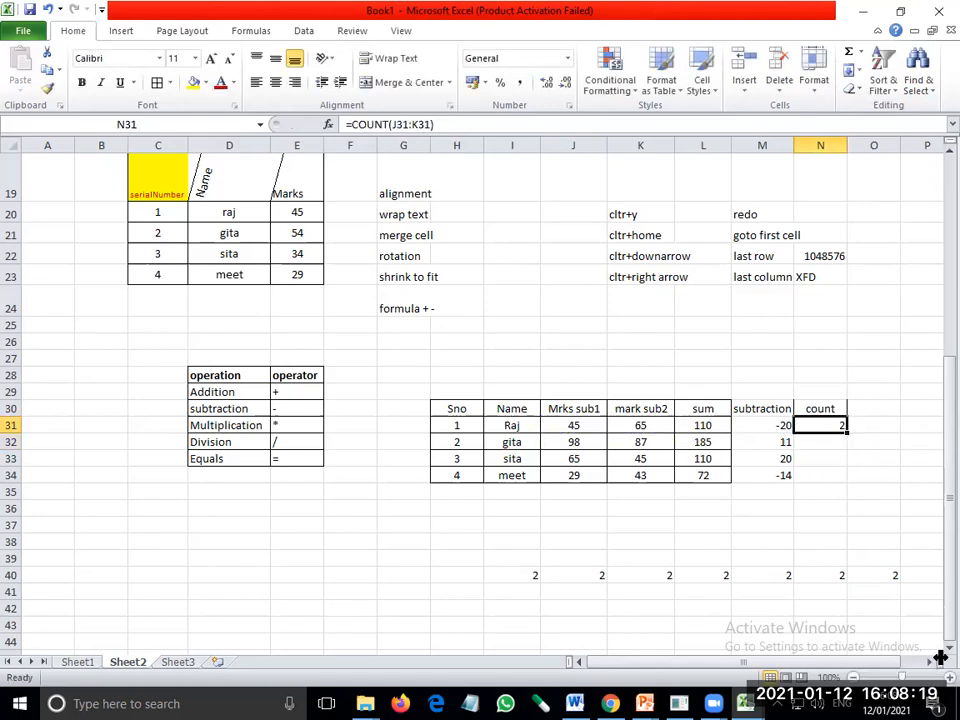
Clear N31 and write the formula =count(j31:k31) there manually
{"action": "key", "text": "Delete"}
{"action": "type", "text": "="}
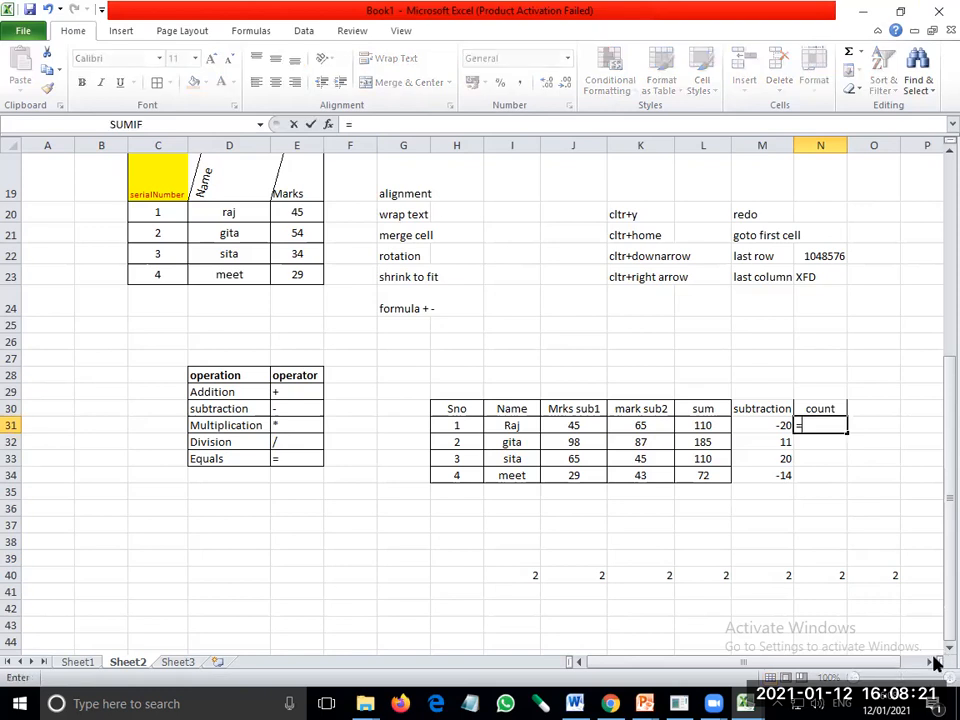
{"action": "type", "text": "count("}
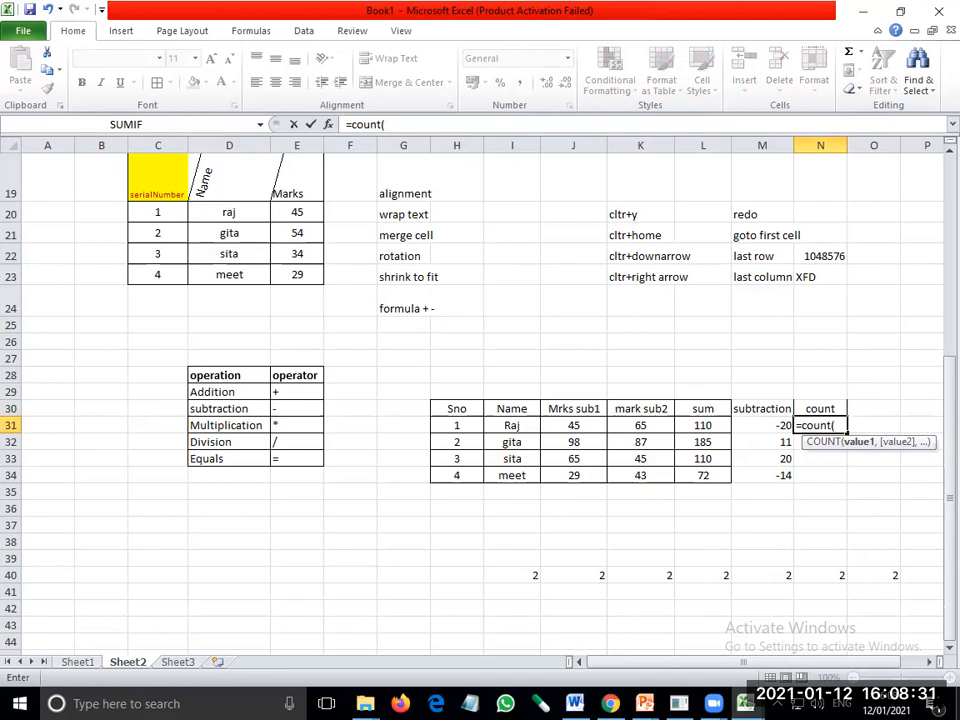
{"action": "type", "text": "j31:k31)"}
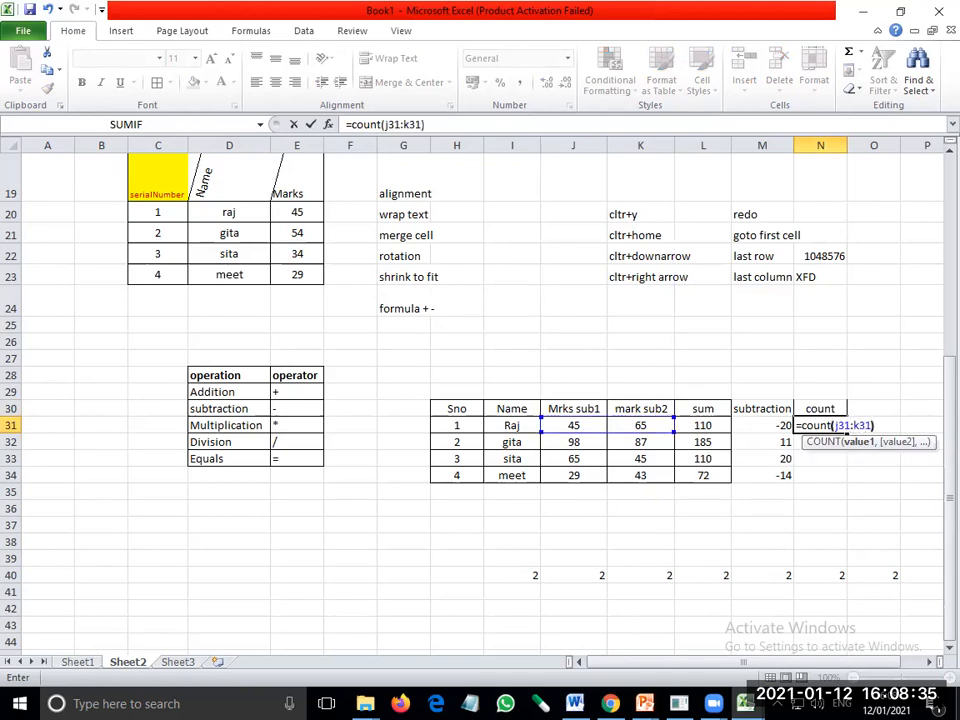
{"action": "key", "text": "Return"}
{"action": "key", "text": "Up"}
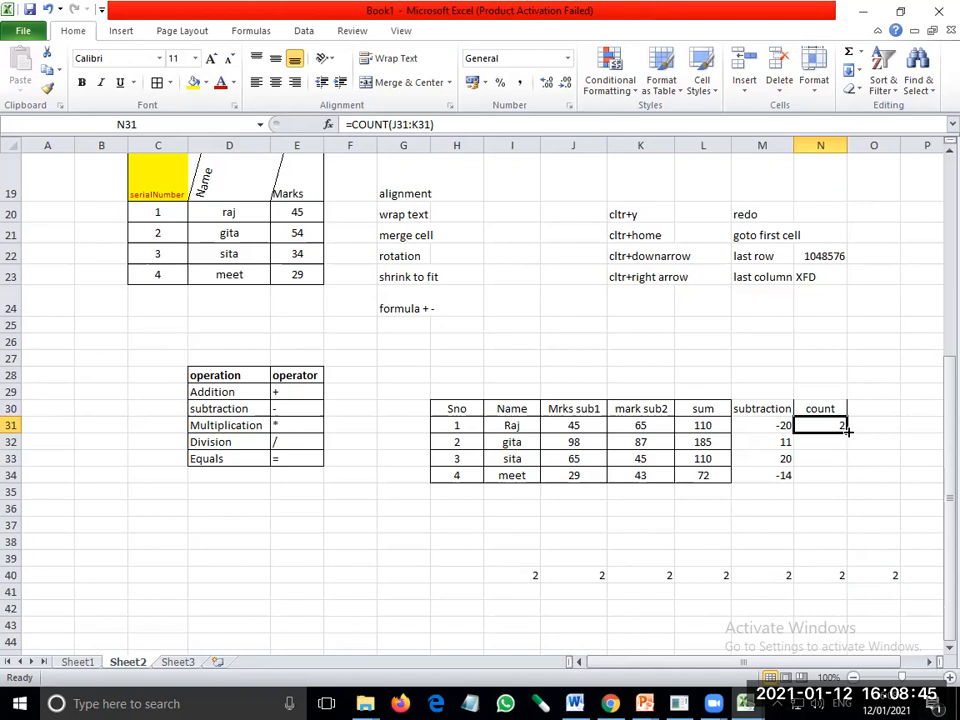
Fill the count formula from N31 down through N34 and enter the column heading "average" in O30
{"action": "left_click_drag", "start_coordinate": [846, 435], "coordinate": [851, 491]}
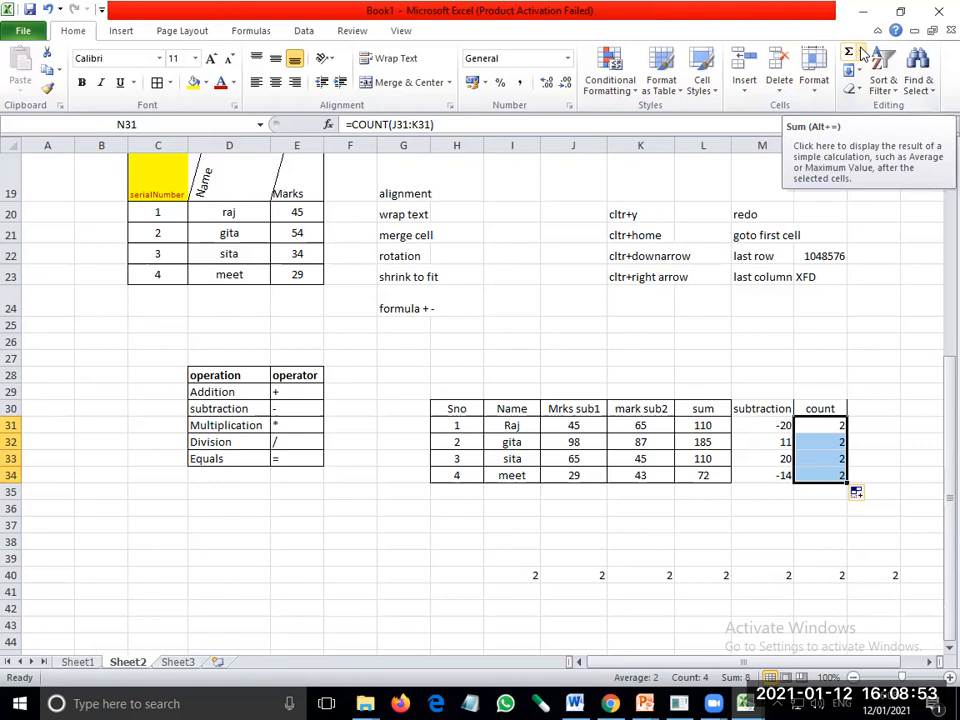
{"action": "left_click", "coordinate": [871, 422]}
{"action": "key", "text": "Up"}
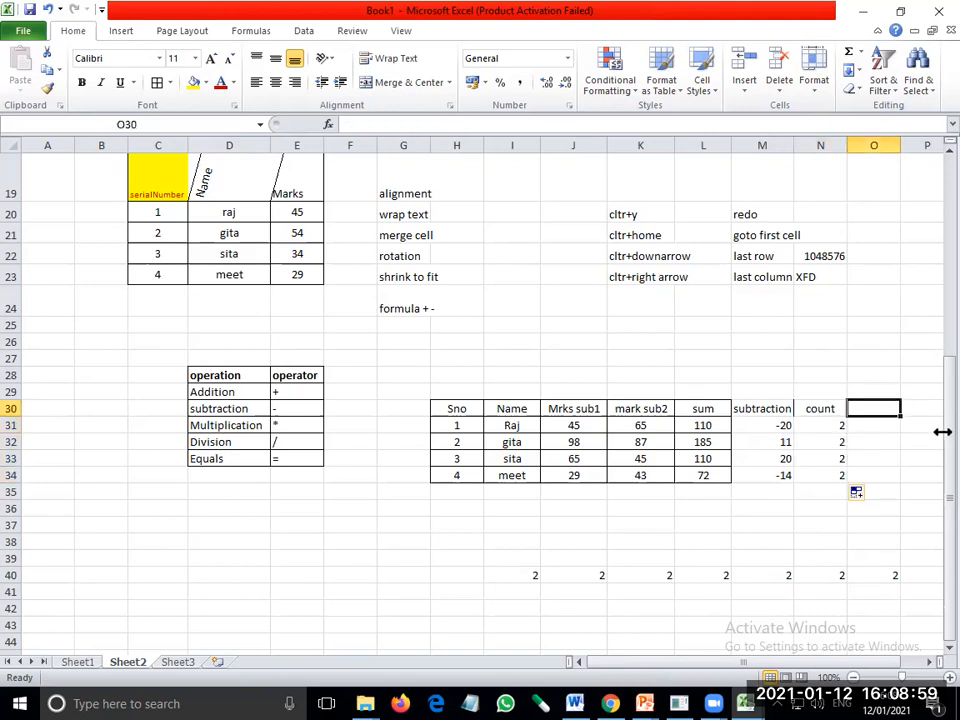
{"action": "type", "text": "average"}
{"action": "key", "text": "Return"}
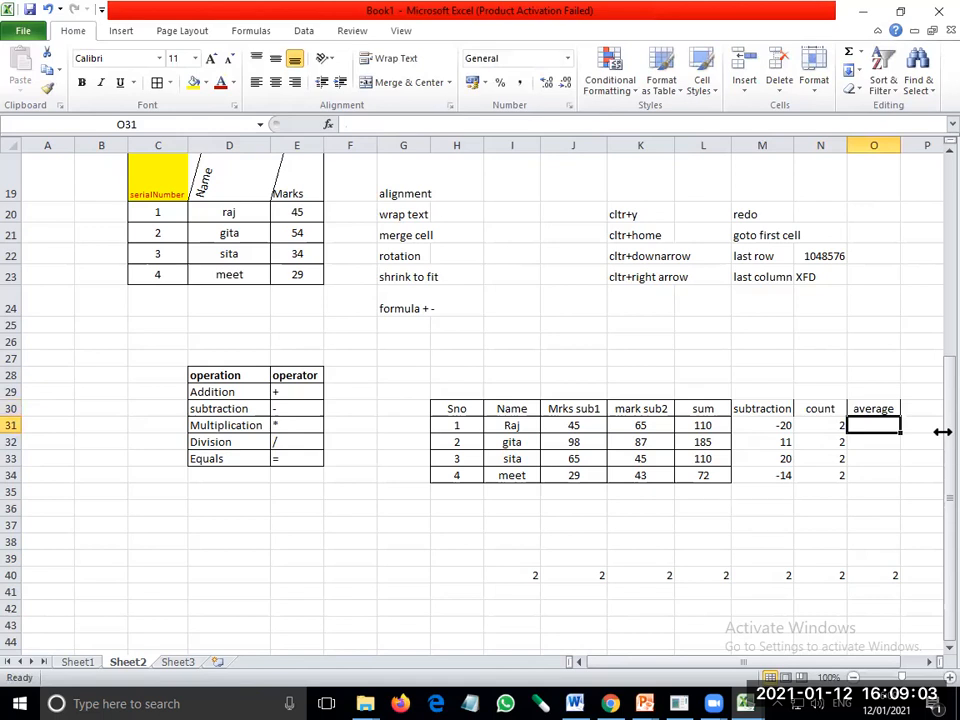
Insert an automatic sum in O31 and change its function to average, giving =average(M31:N31)
{"action": "key", "text": "alt+equal"}
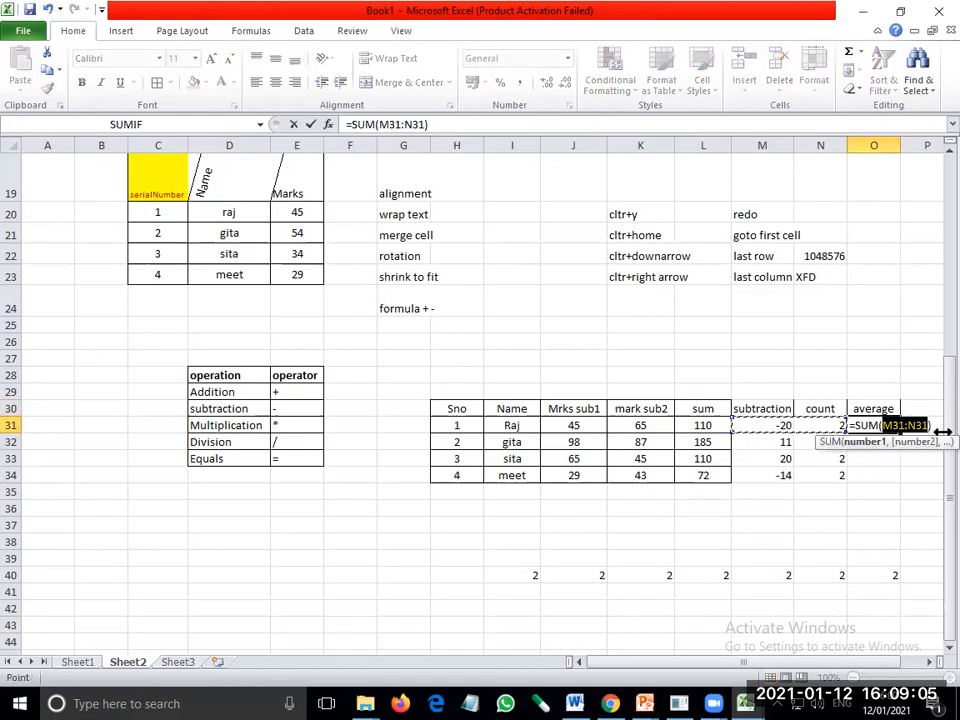
{"action": "key", "text": "ctrl+Return"}
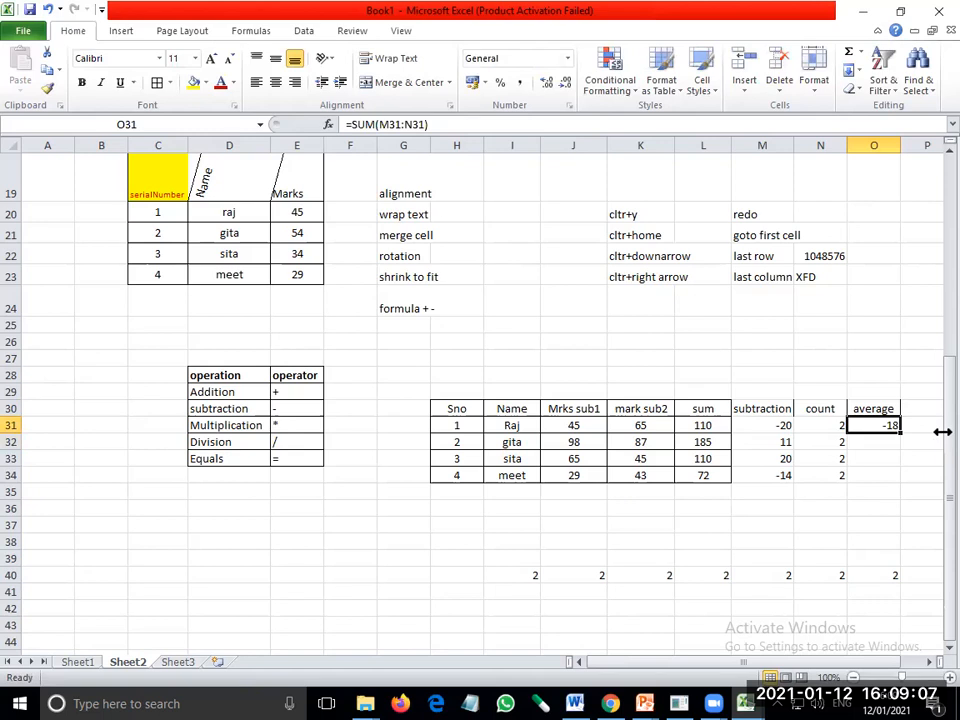
{"action": "left_click", "coordinate": [355, 124]}
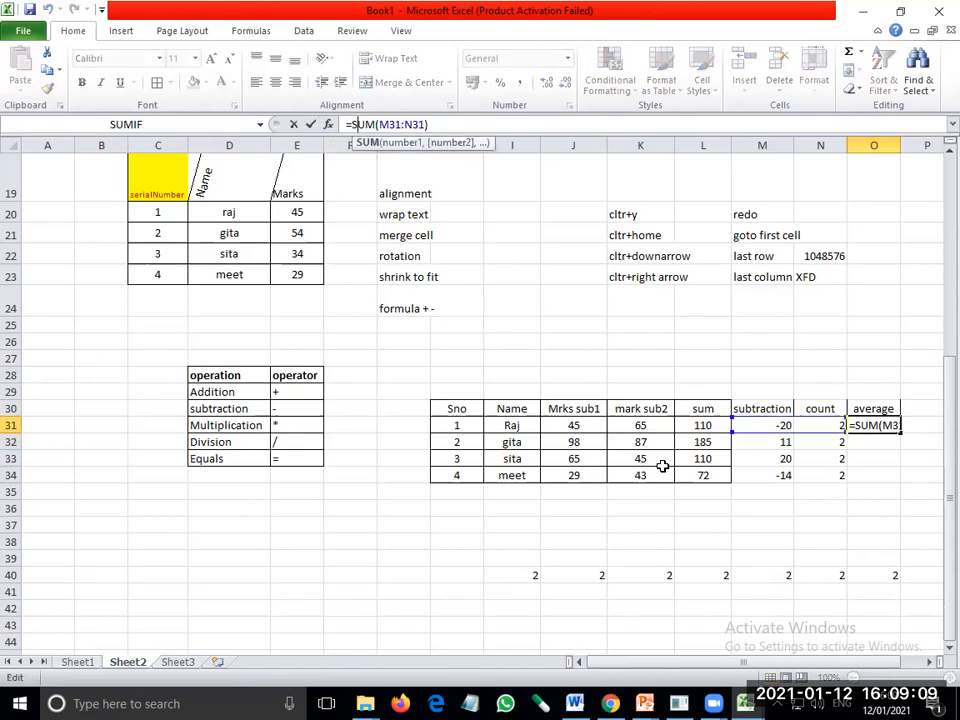
{"action": "key", "text": "Delete"}
{"action": "key", "text": "Delete"}
{"action": "key", "text": "Delete"}
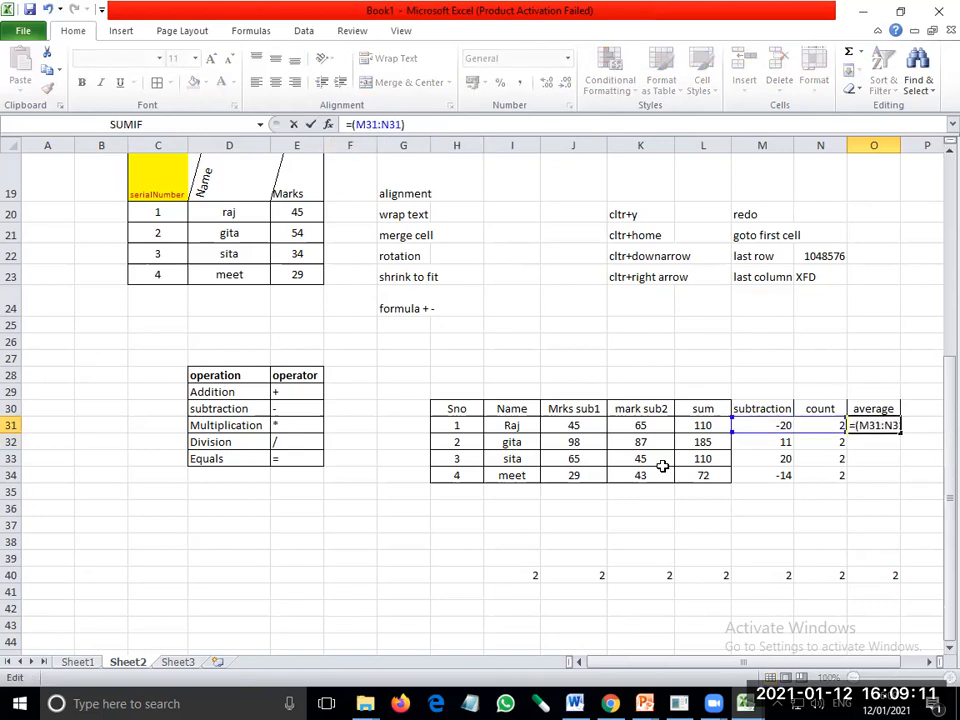
{"action": "type", "text": "av"}
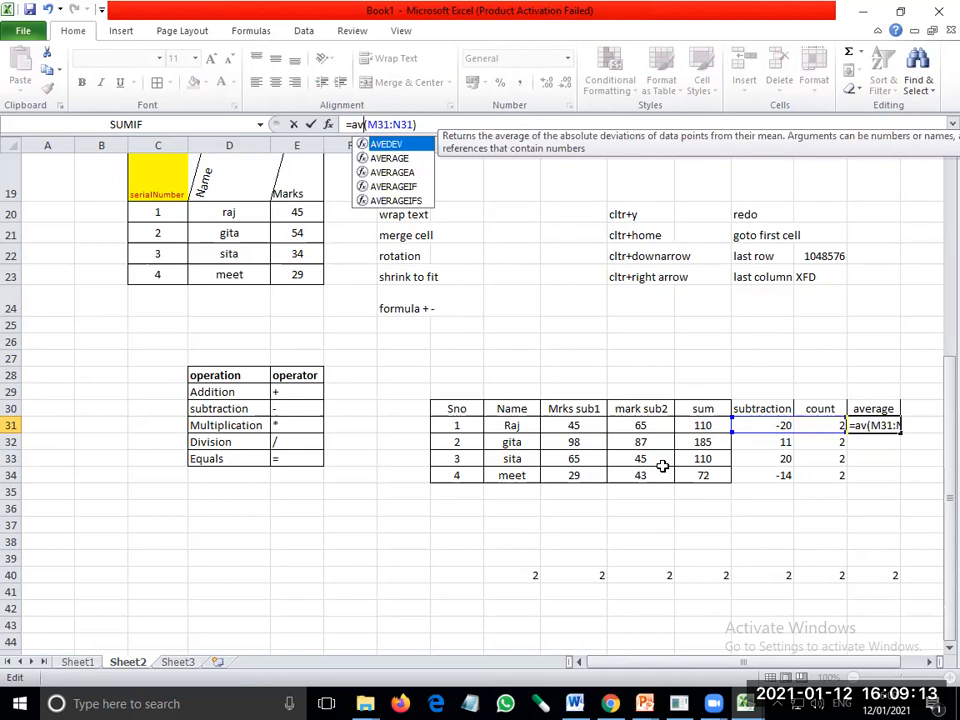
{"action": "type", "text": "erage"}
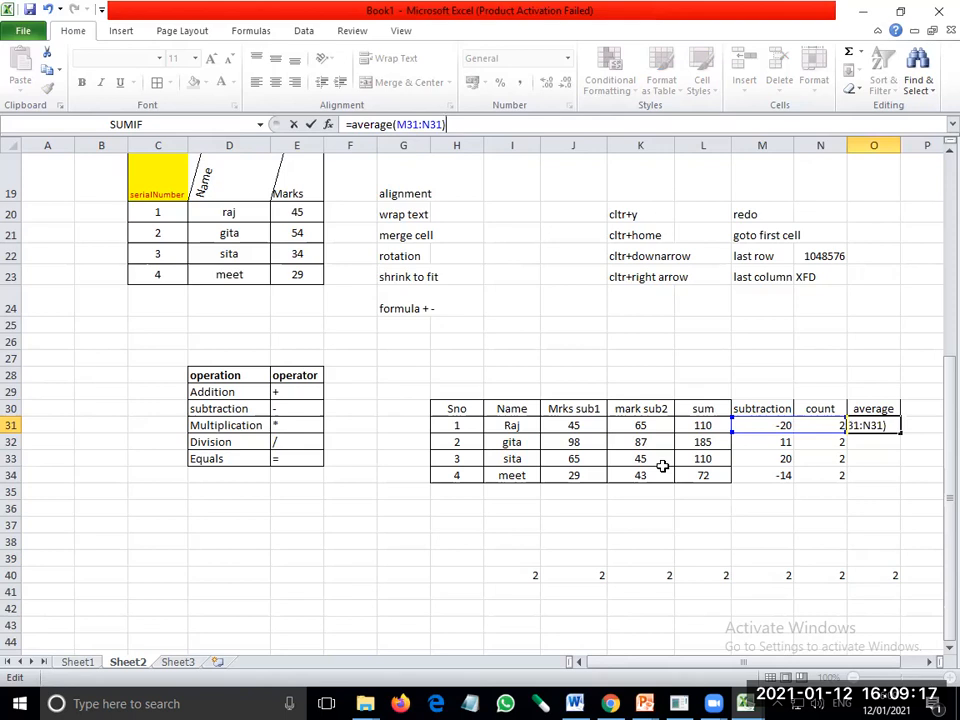
{"action": "key", "text": "Return"}
{"action": "key", "text": "Up"}
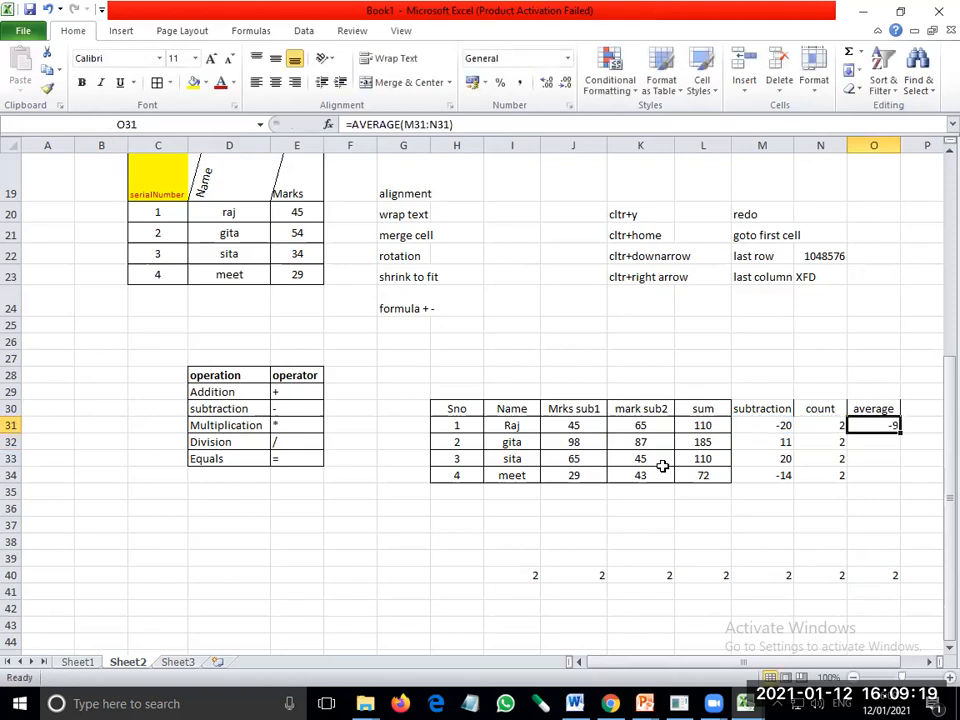
Change the average range in O31 to the two marks in J31:K31 and fill the formula down through O34
{"action": "left_click_drag", "start_coordinate": [480, 127], "coordinate": [405, 125]}
{"action": "key", "text": "BackSpace"}
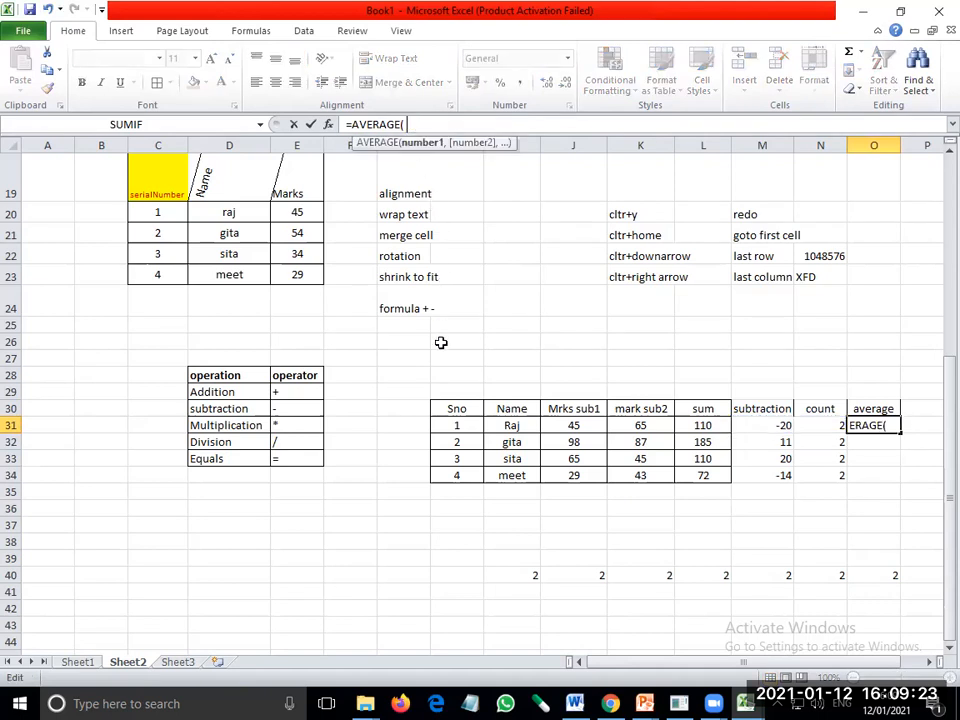
{"action": "left_click_drag", "start_coordinate": [563, 426], "coordinate": [668, 424]}
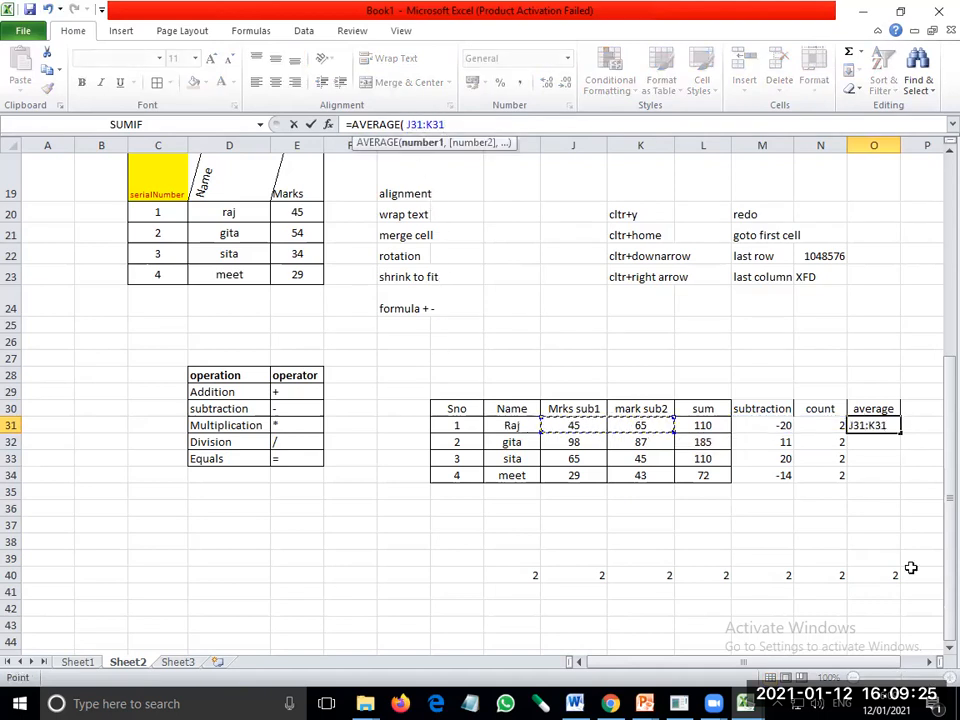
{"action": "type", "text": ")"}
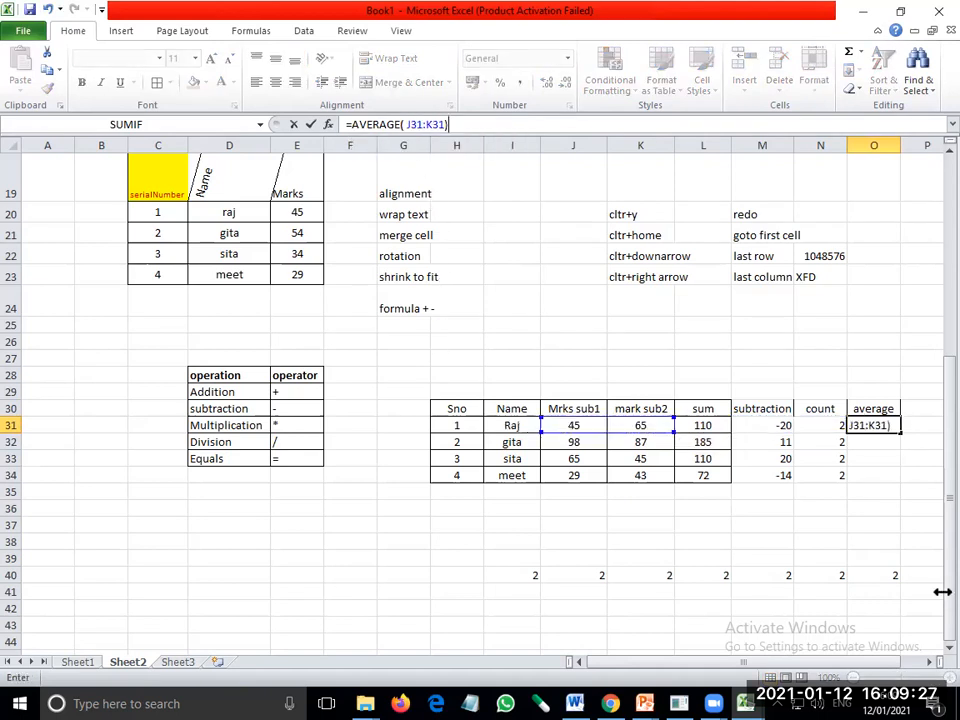
{"action": "key", "text": "Return"}
{"action": "key", "text": "Up"}
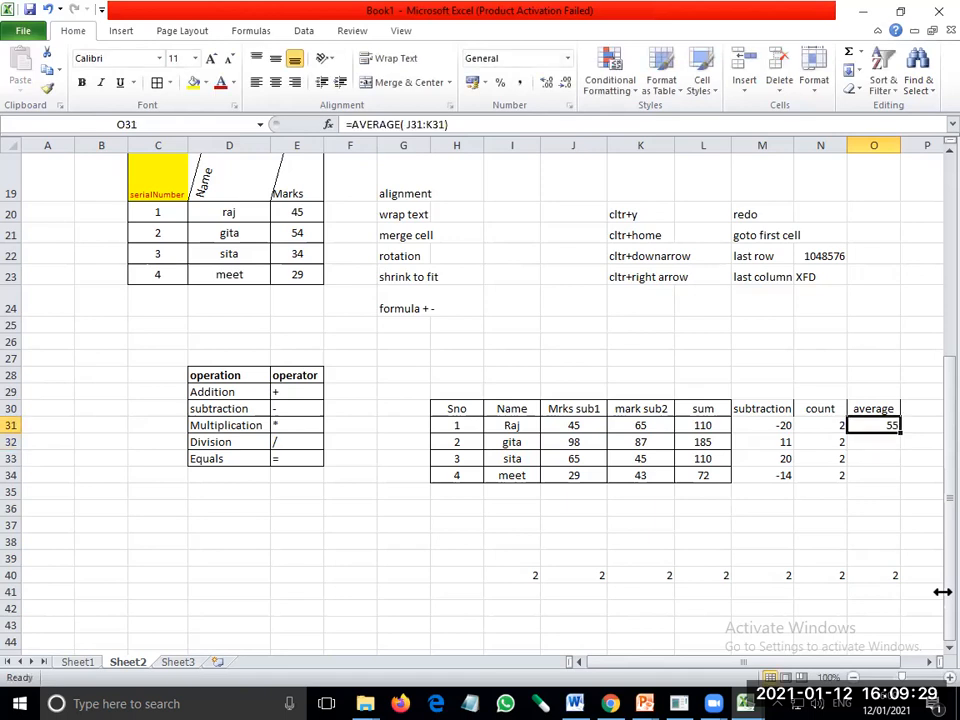
{"action": "left_click_drag", "start_coordinate": [901, 428], "coordinate": [900, 477]}
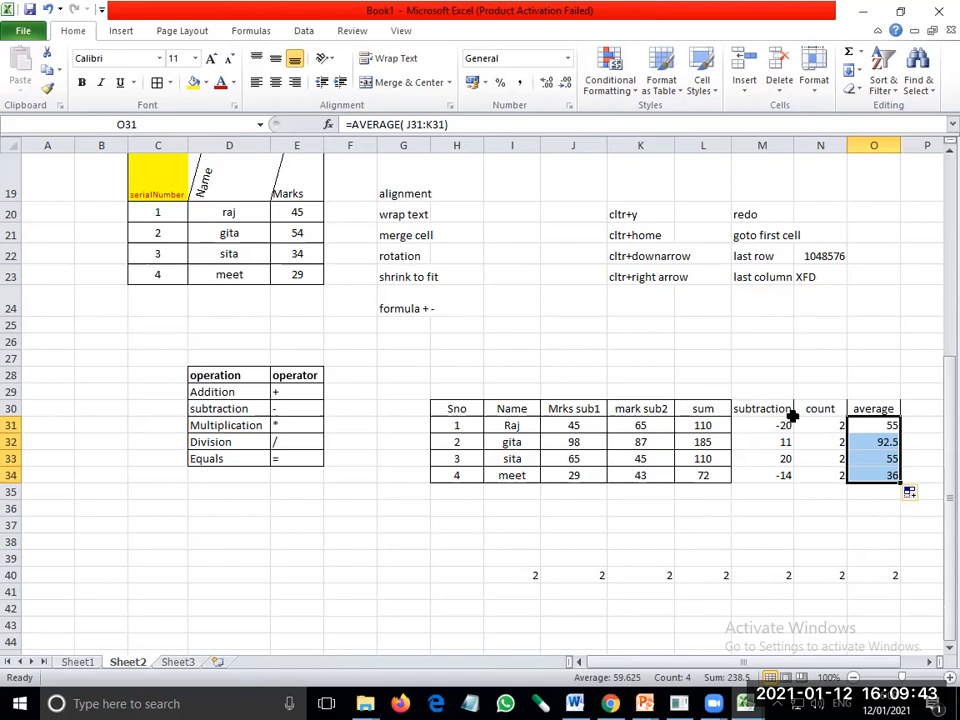
Move the whole marks table H30:O34 so that it starts at C37, below the operators table
{"action": "left_click", "coordinate": [862, 55]}
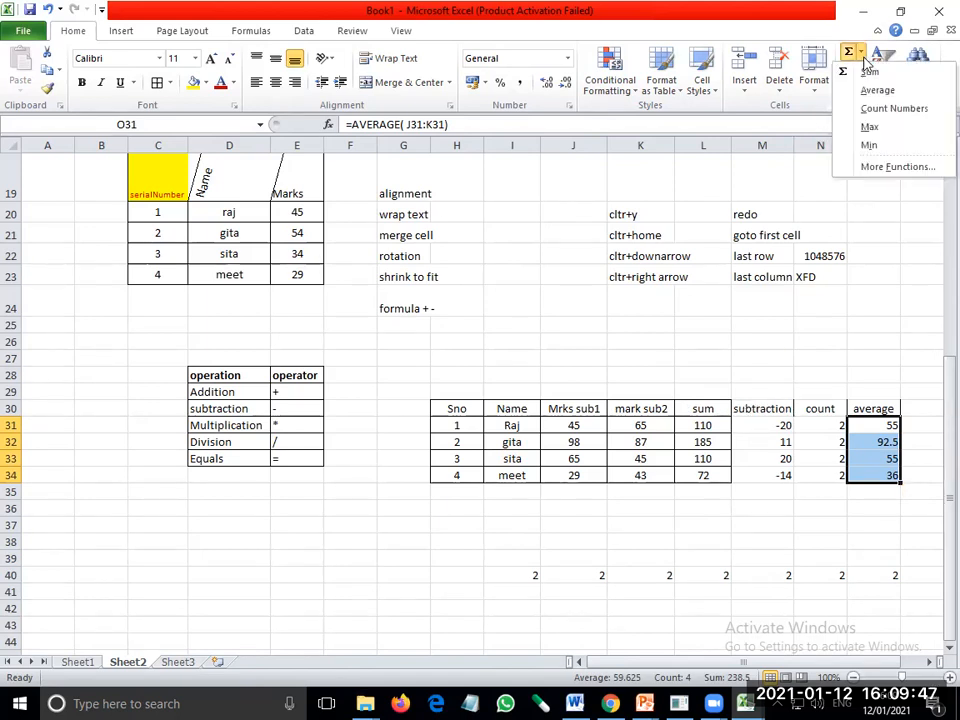
{"action": "left_click", "coordinate": [913, 405]}
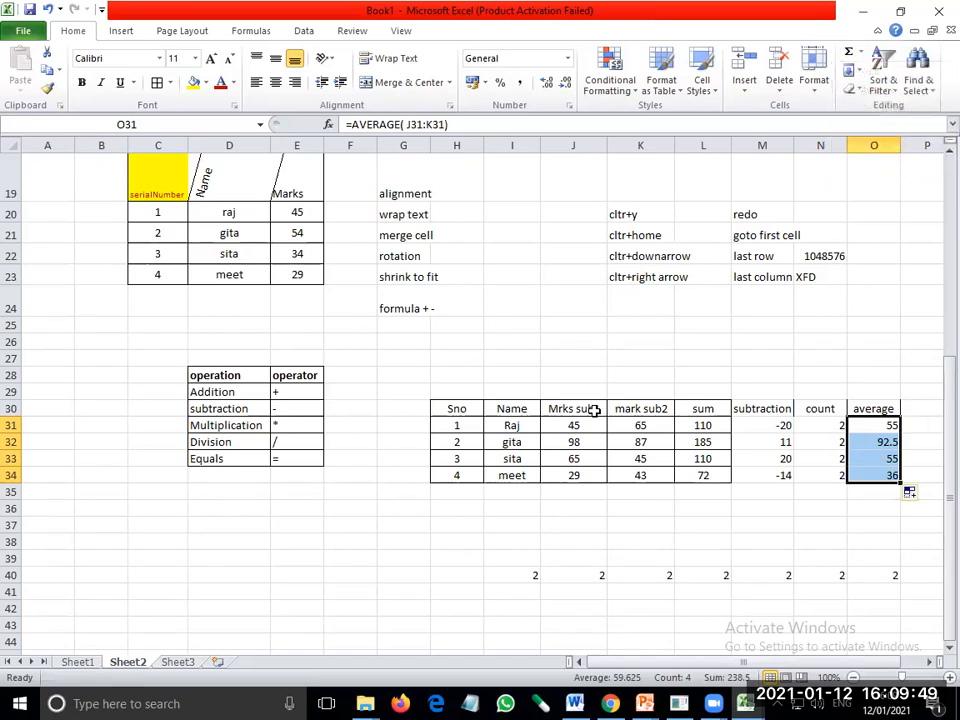
{"action": "left_click_drag", "start_coordinate": [573, 411], "coordinate": [649, 468]}
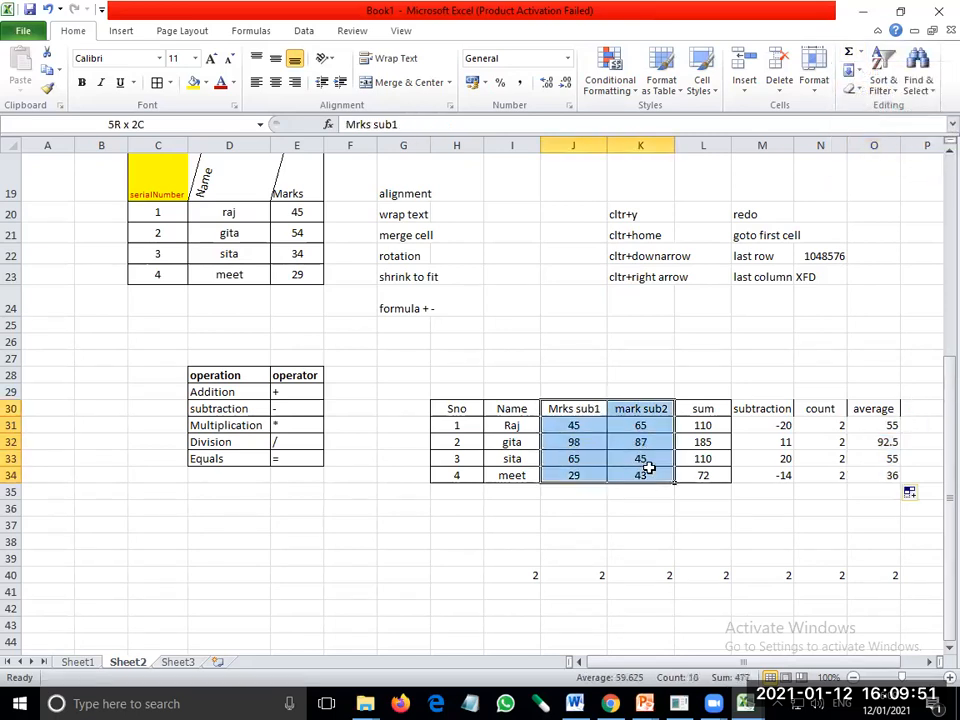
{"action": "left_click", "coordinate": [619, 568]}
{"action": "left_click_drag", "start_coordinate": [456, 410], "coordinate": [844, 463]}
{"action": "key", "text": "ctrl+c"}
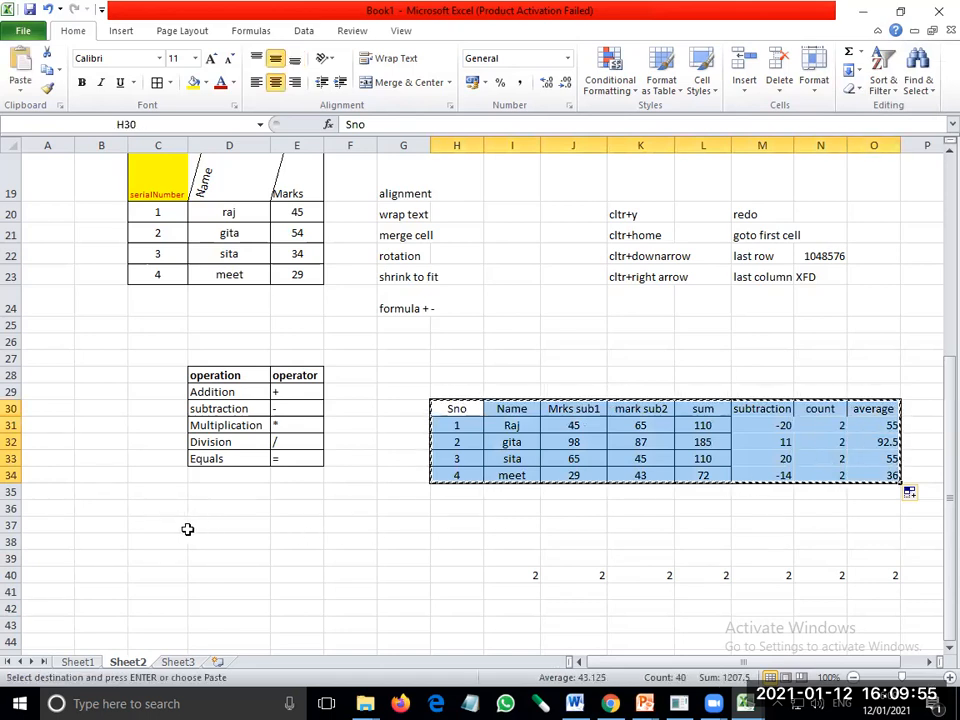
{"action": "left_click", "coordinate": [187, 529]}
{"action": "key", "text": "ctrl+v"}
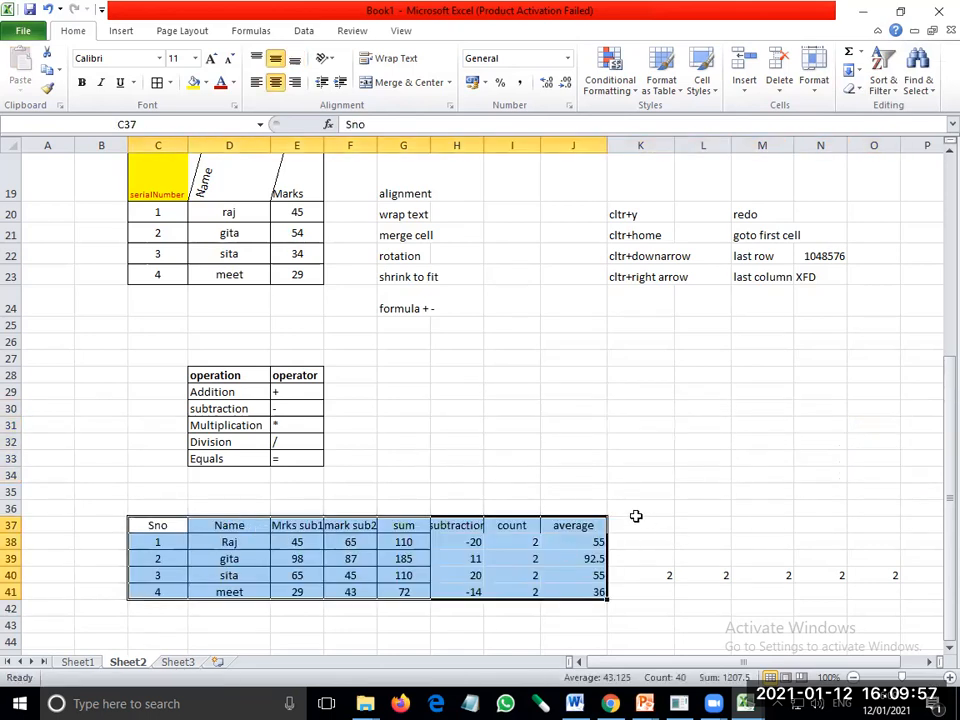
Clear the stray 2s left in row 40 beside the moved table, in K40:O40
{"action": "left_click_drag", "start_coordinate": [647, 574], "coordinate": [502, 569]}
{"action": "key", "text": "BackSpace"}
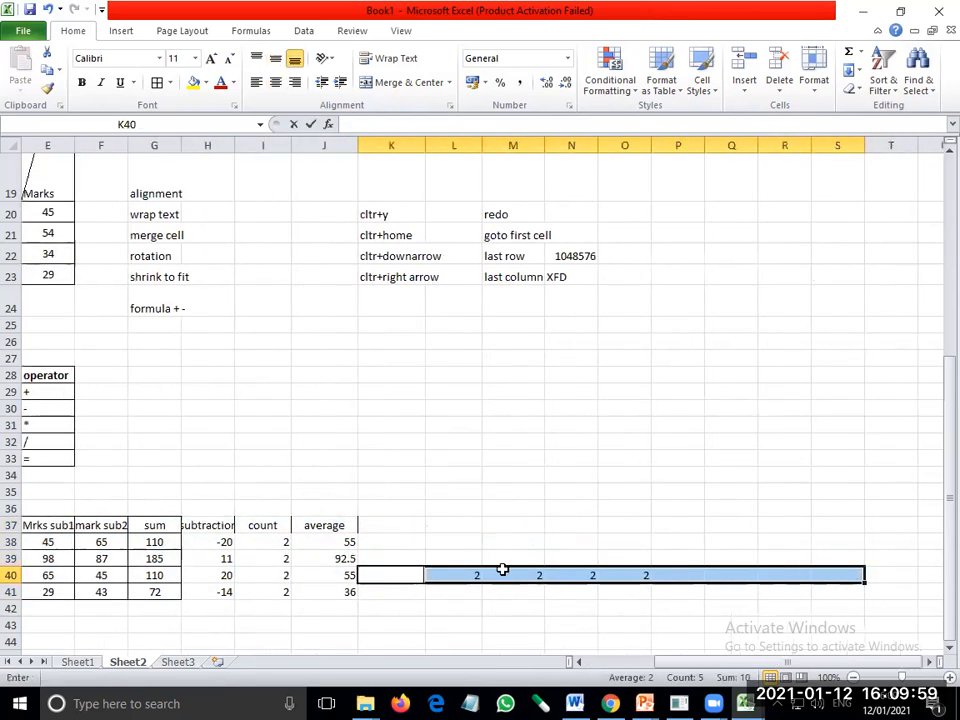
{"action": "left_click_drag", "start_coordinate": [731, 641], "coordinate": [389, 641]}
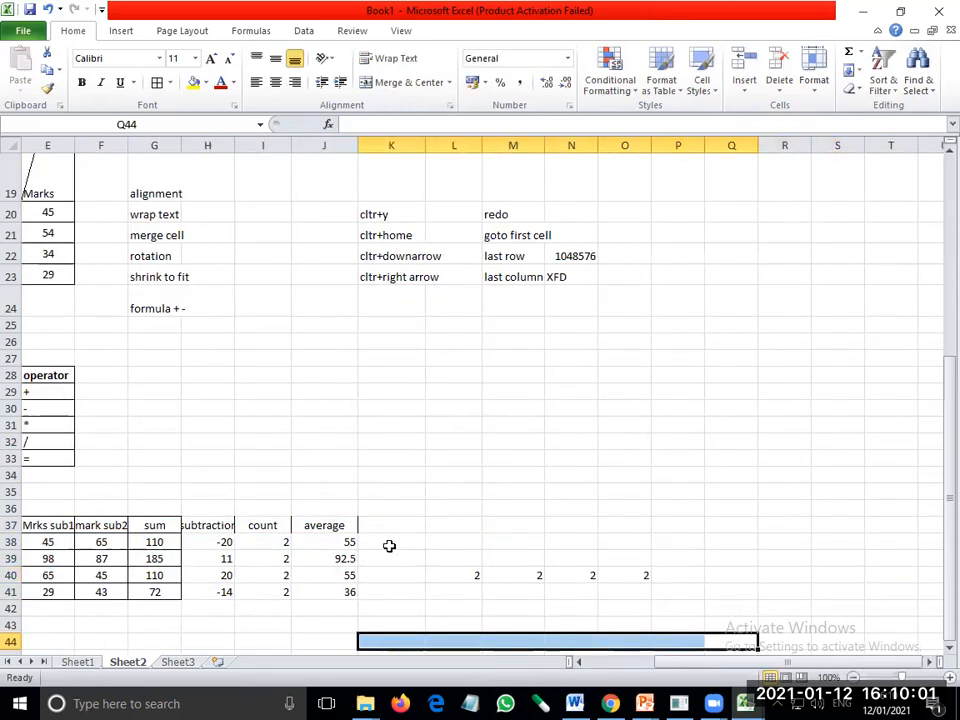
{"action": "left_click", "coordinate": [389, 545]}
{"action": "left_click_drag", "start_coordinate": [745, 661], "coordinate": [678, 679]}
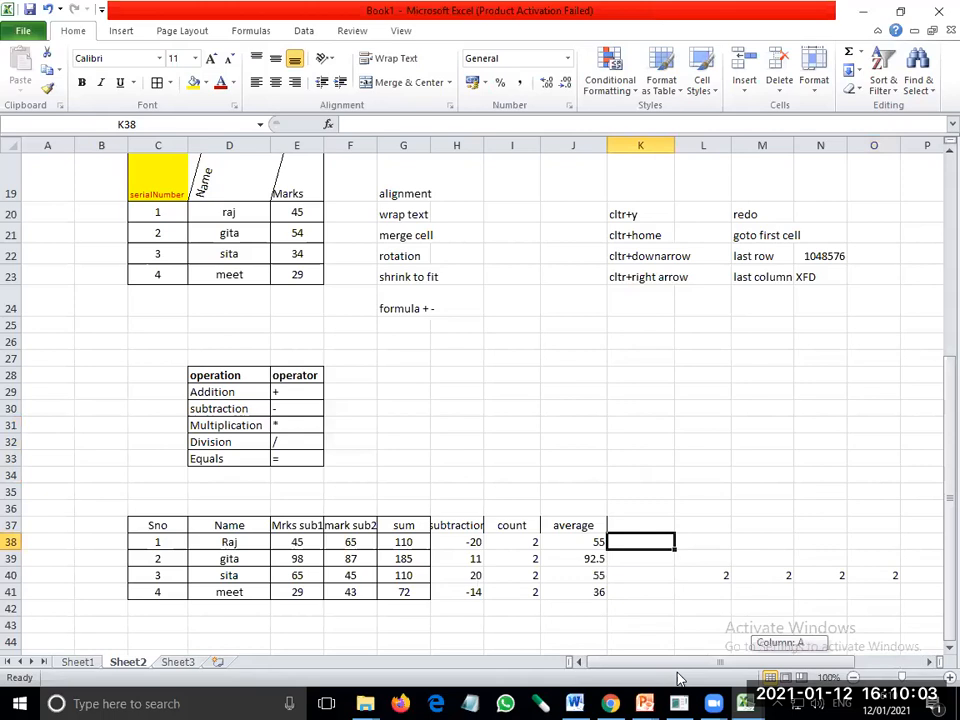
{"action": "left_click", "coordinate": [697, 593]}
{"action": "key", "text": "Up"}
{"action": "key", "text": "Delete"}
{"action": "key", "text": "Right"}
{"action": "key", "text": "Delete"}
{"action": "key", "text": "Right"}
{"action": "key", "text": "Delete"}
{"action": "key", "text": "Right"}
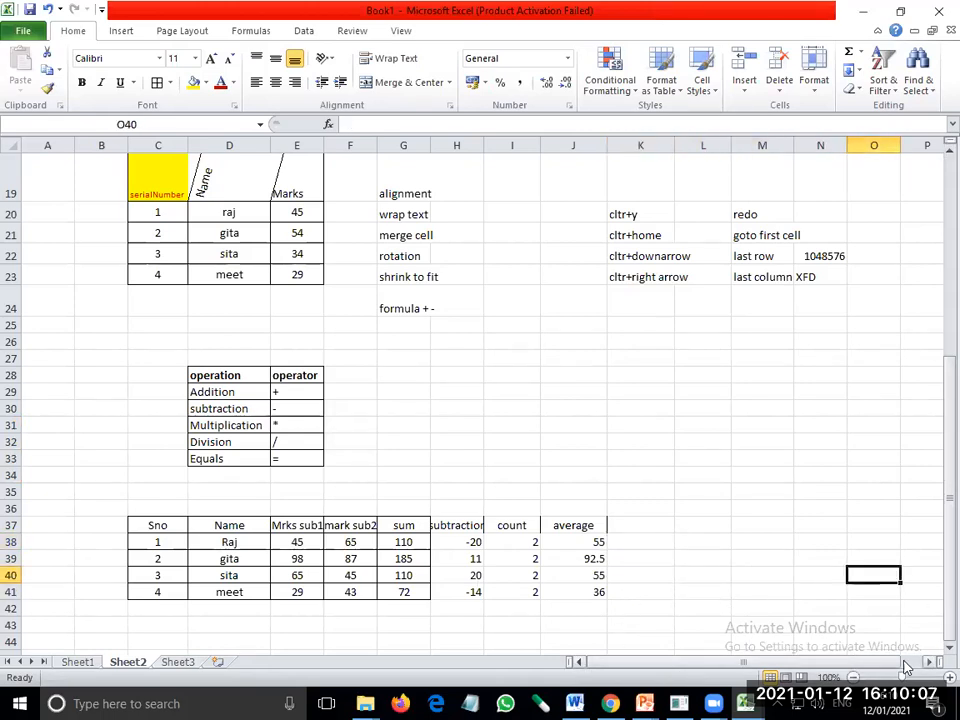
Enter the column heading "max" in K37, next to the average heading
{"action": "key", "text": "Left"}
{"action": "key", "text": "Left"}
{"action": "key", "text": "Left"}
{"action": "key", "text": "Left"}
{"action": "key", "text": "Up"}
{"action": "key", "text": "Up"}
{"action": "key", "text": "Up"}
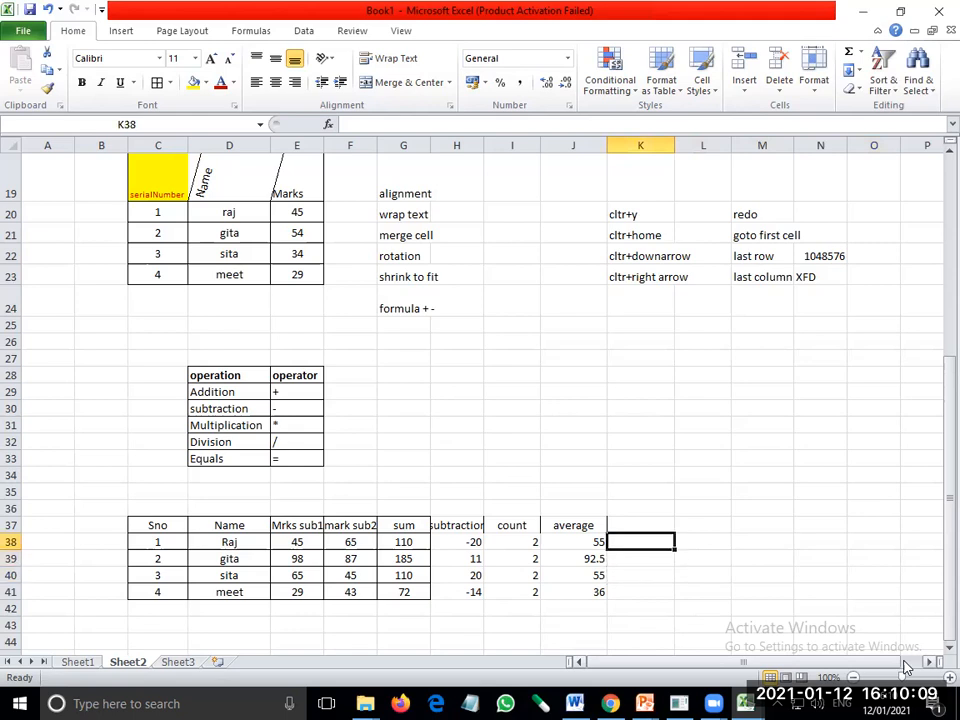
{"action": "type", "text": "max"}
{"action": "key", "text": "Return"}
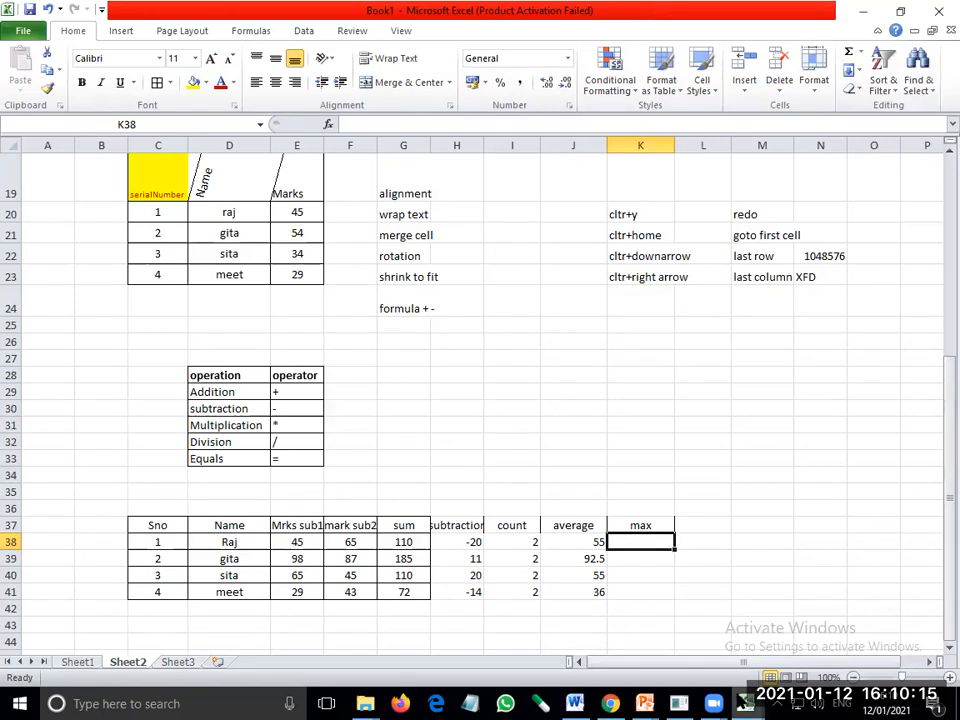
Insert the built-in Max function in K38 over the two marks in E38:F38
{"action": "mouse_move", "coordinate": [745, 702]}
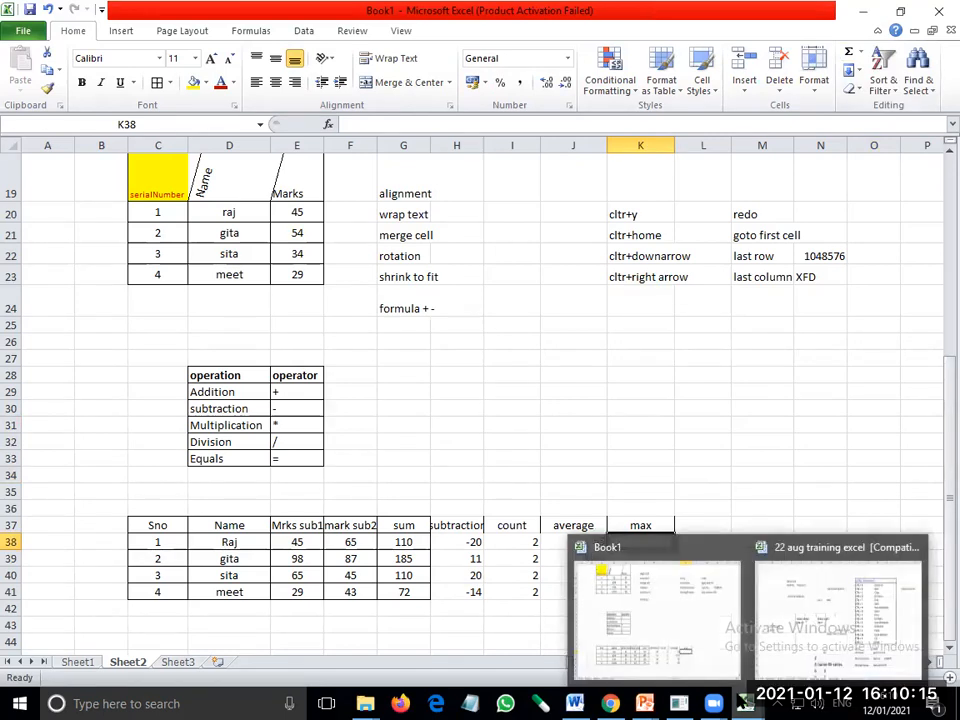
{"action": "left_click", "coordinate": [860, 56]}
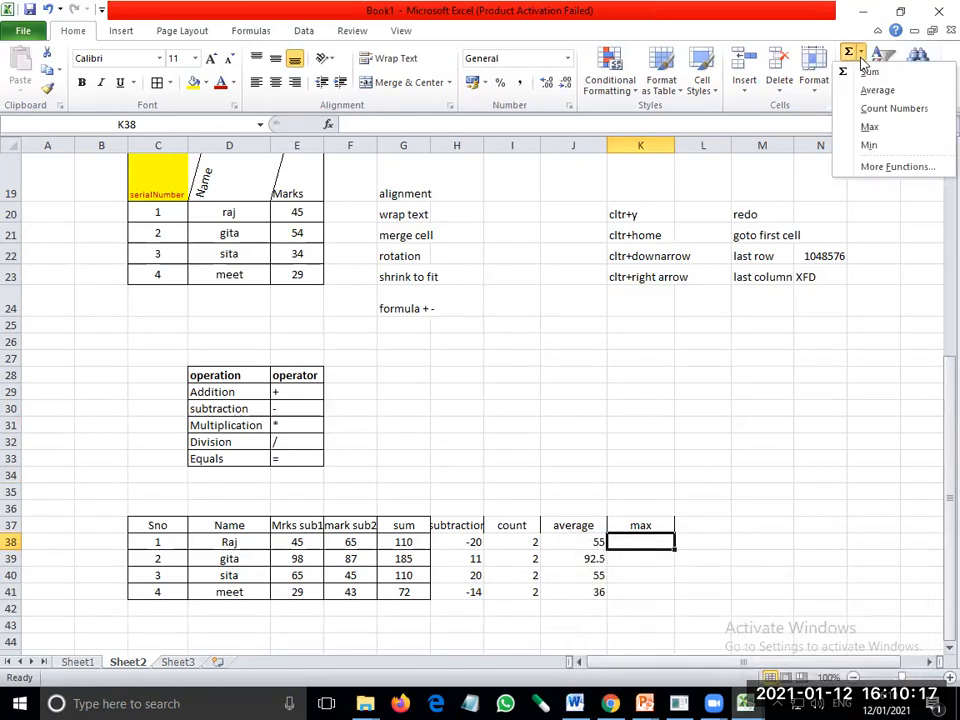
{"action": "left_click", "coordinate": [869, 127]}
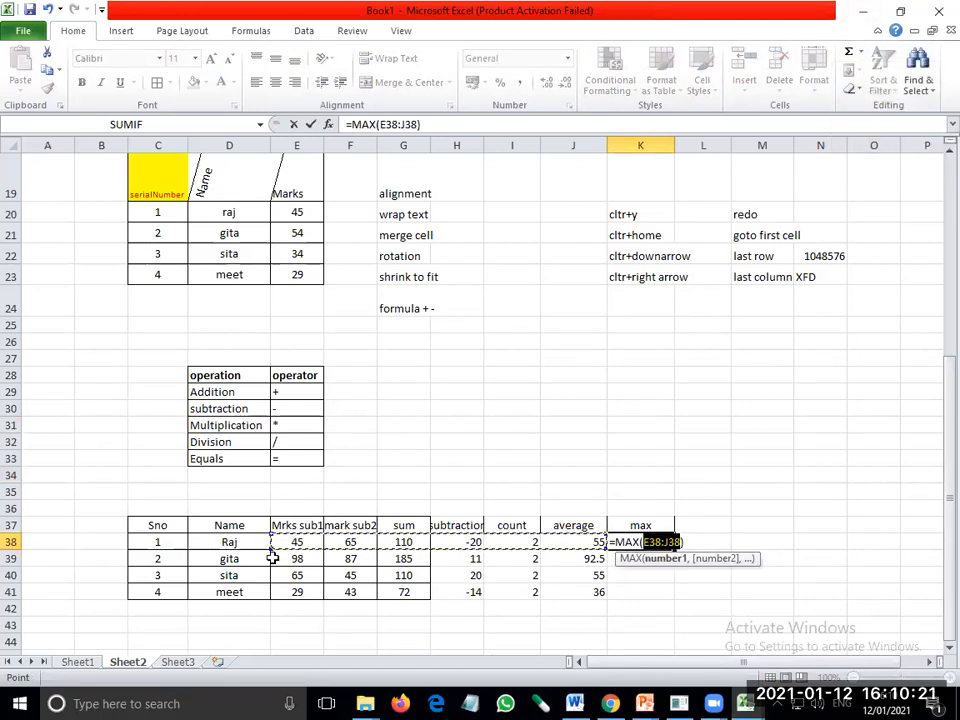
{"action": "left_click_drag", "start_coordinate": [305, 541], "coordinate": [338, 541]}
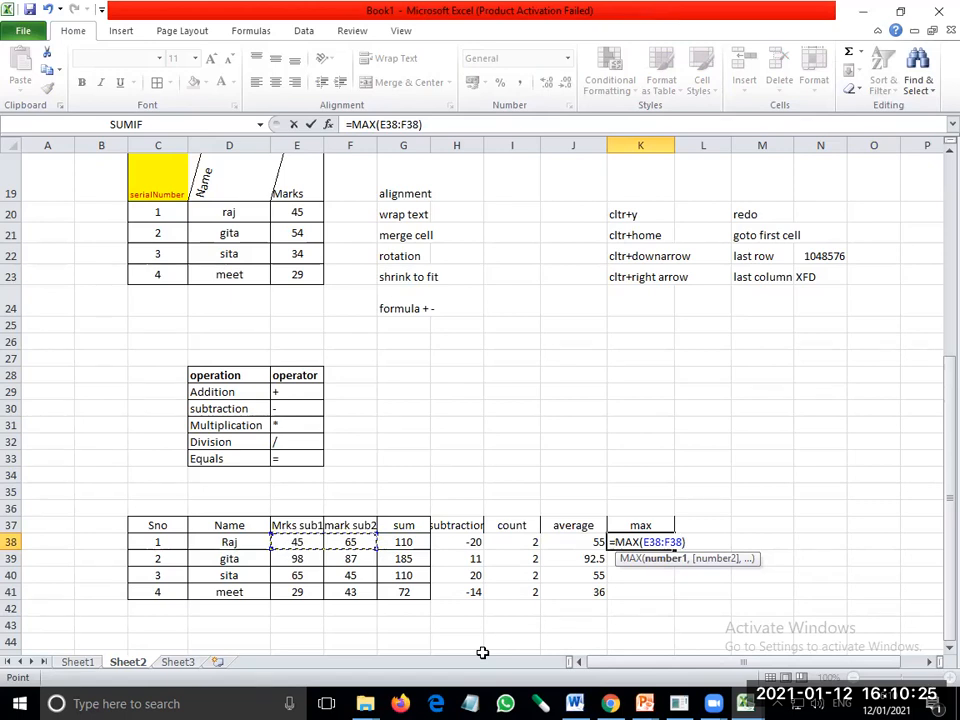
{"action": "key", "text": "Return"}
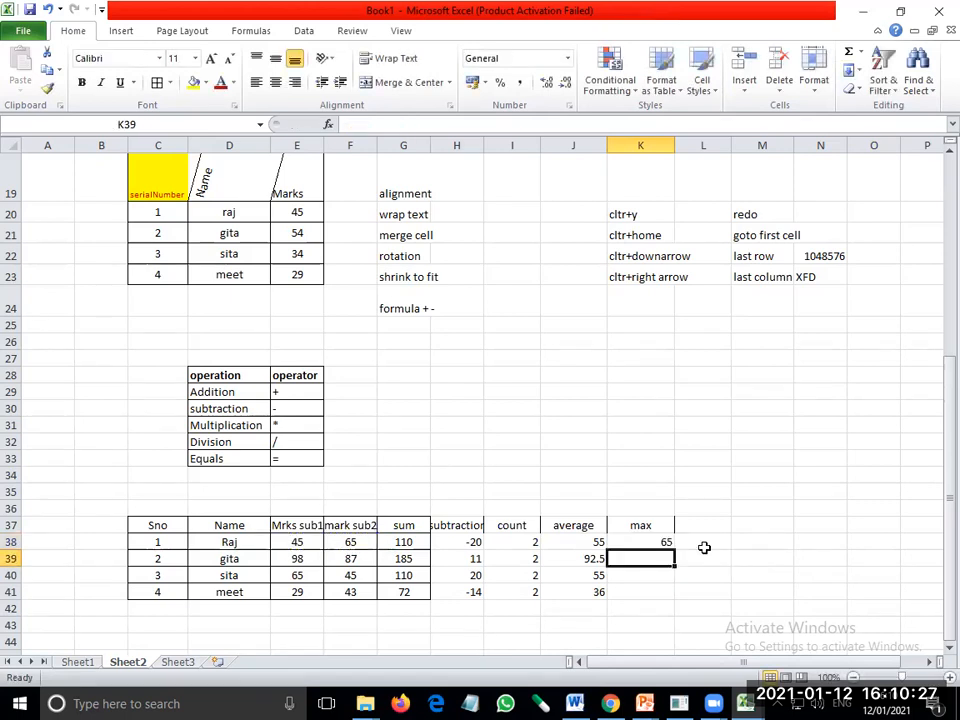
Fill the Max formula from K38 down through K41 and clear the copies in K39:K41 again
{"action": "left_click", "coordinate": [664, 543]}
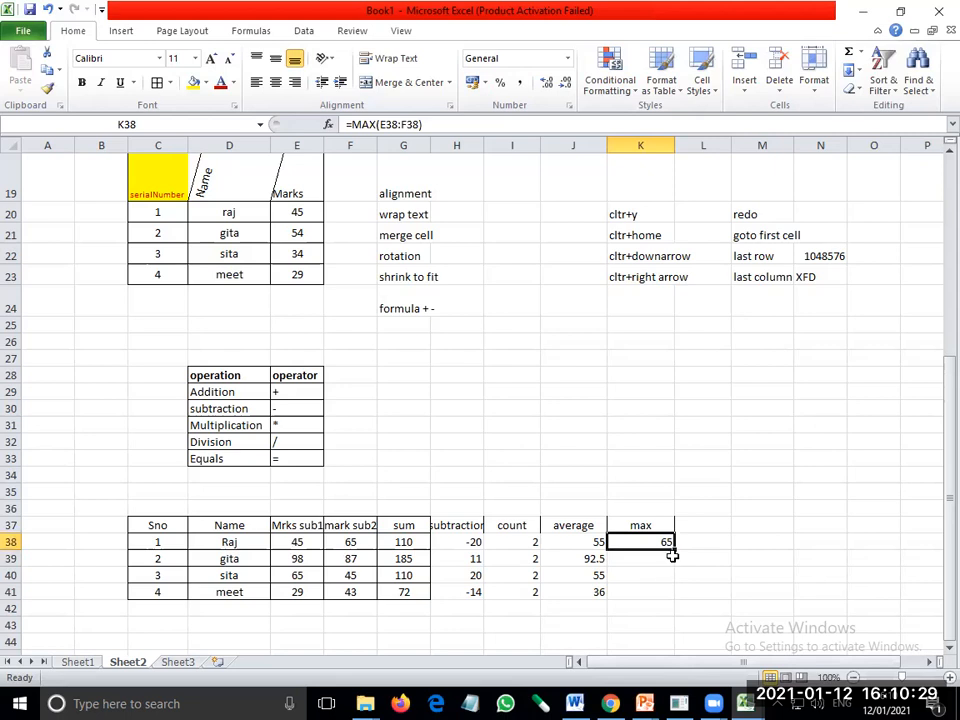
{"action": "left_click_drag", "start_coordinate": [672, 553], "coordinate": [675, 600]}
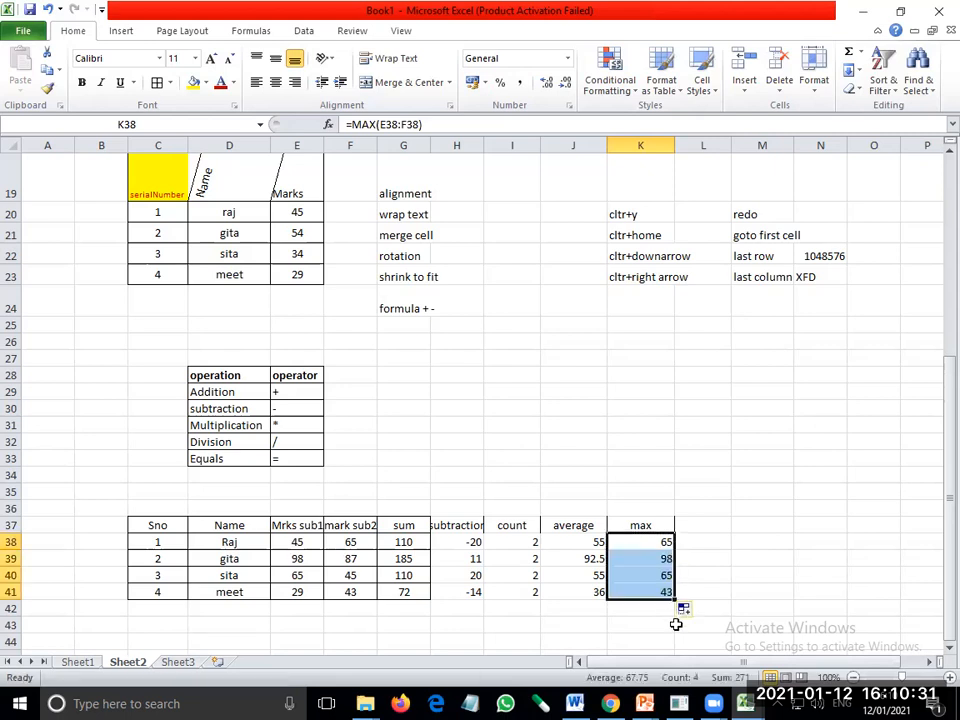
{"action": "left_click_drag", "start_coordinate": [664, 561], "coordinate": [662, 590]}
{"action": "key", "text": "Delete"}
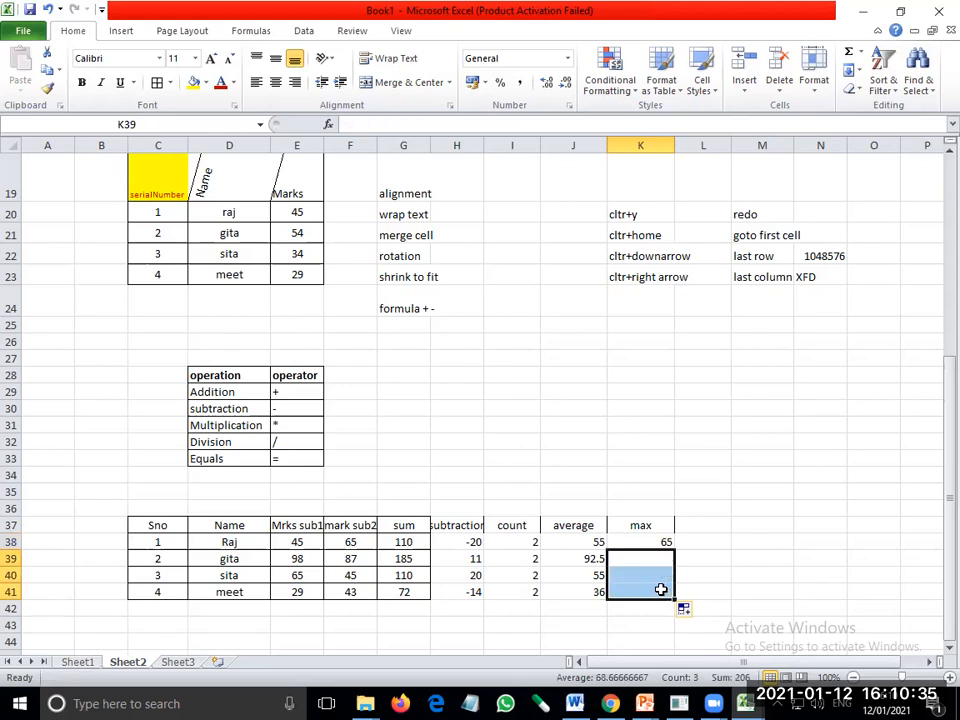
{"action": "left_click", "coordinate": [662, 543]}
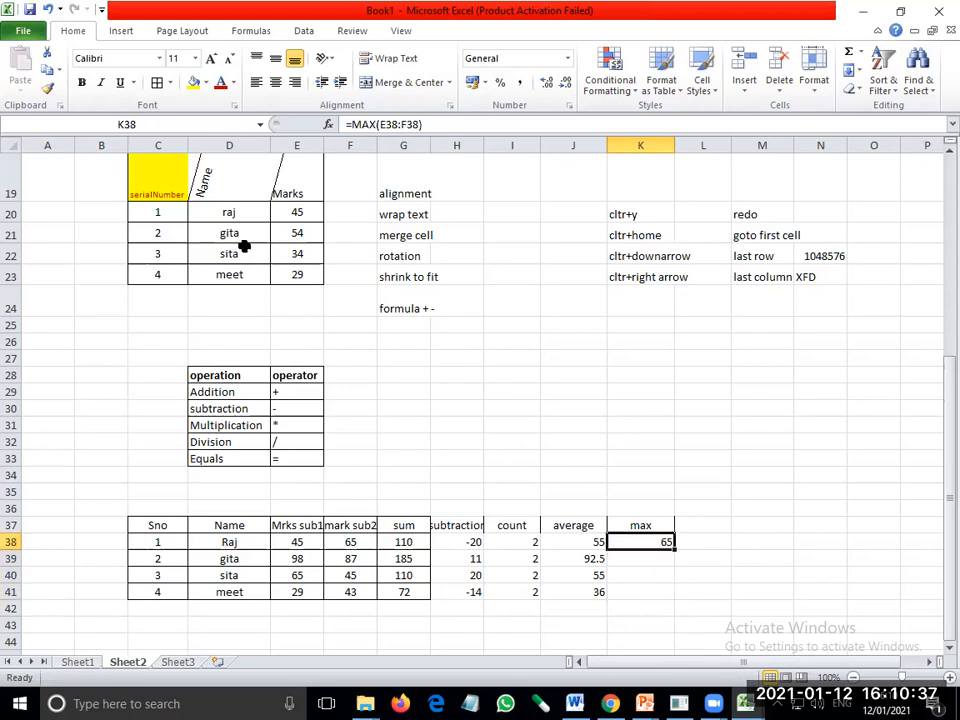
Copy the Max formula from K38 and paste it into K39:K41
{"action": "left_click", "coordinate": [59, 70]}
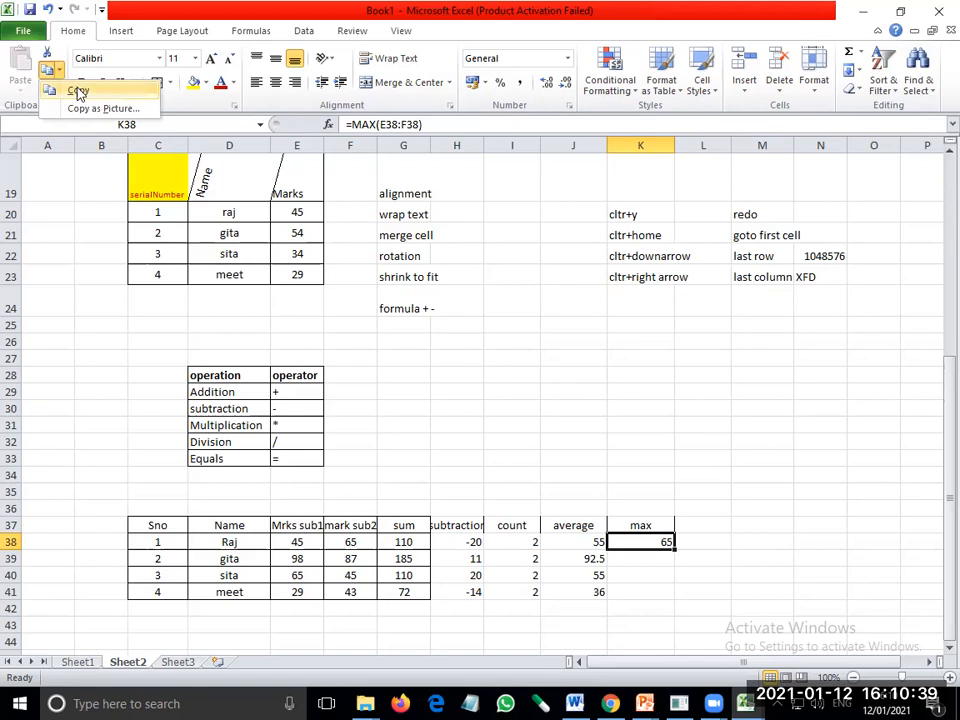
{"action": "left_click", "coordinate": [78, 90]}
{"action": "left_click", "coordinate": [640, 562]}
{"action": "left_click_drag", "start_coordinate": [638, 563], "coordinate": [638, 590]}
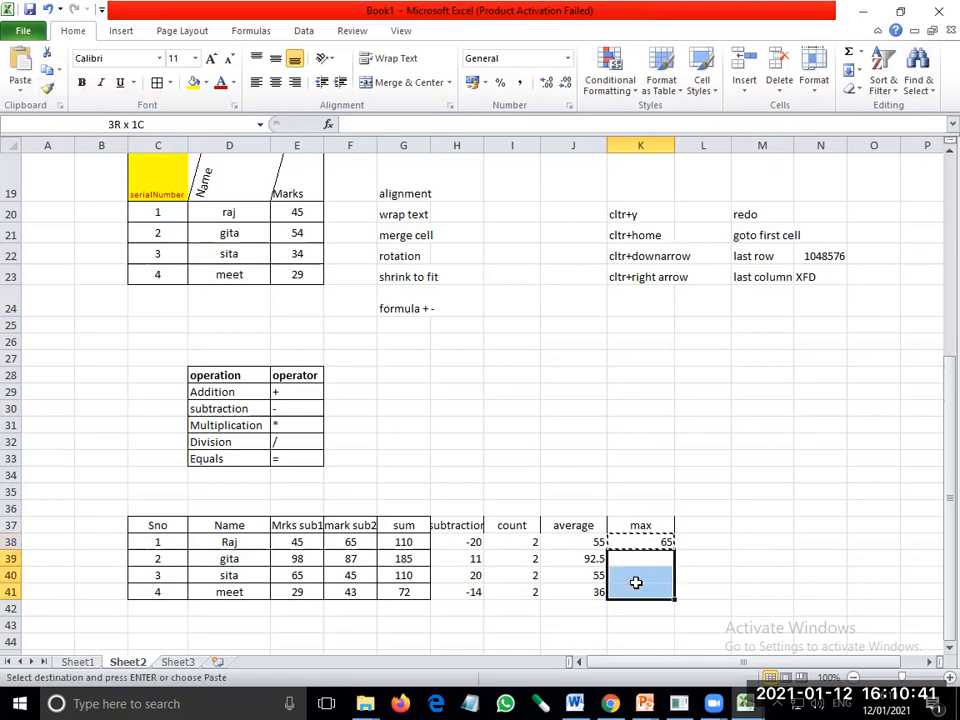
{"action": "left_click", "coordinate": [22, 93]}
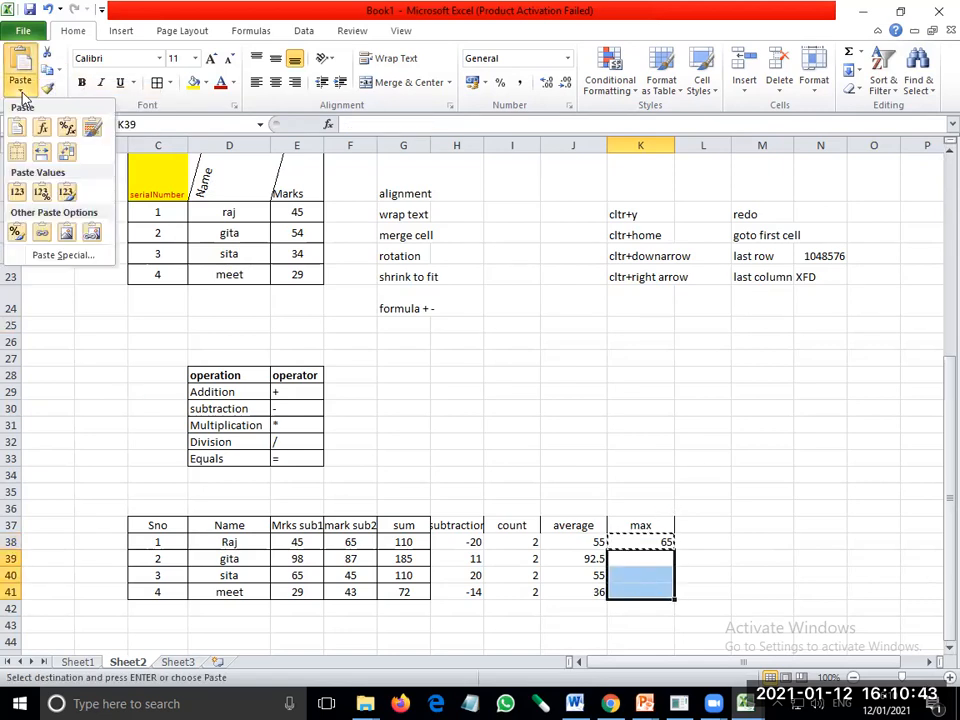
{"action": "left_click", "coordinate": [18, 132]}
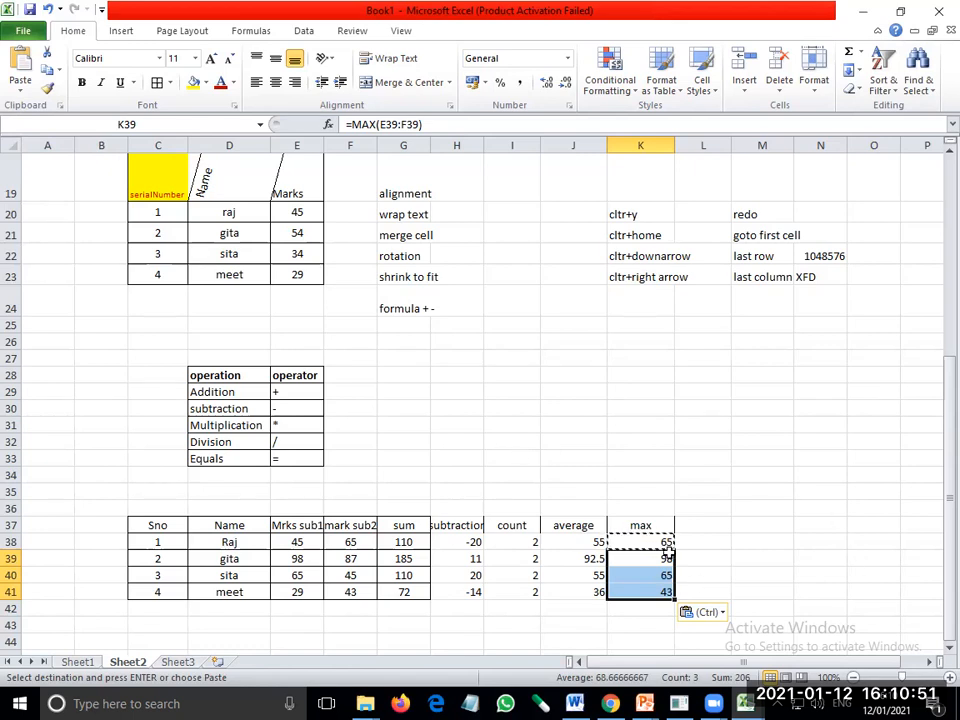
Enter the column heading "min" in L37, next to the max heading
{"action": "left_click", "coordinate": [698, 525]}
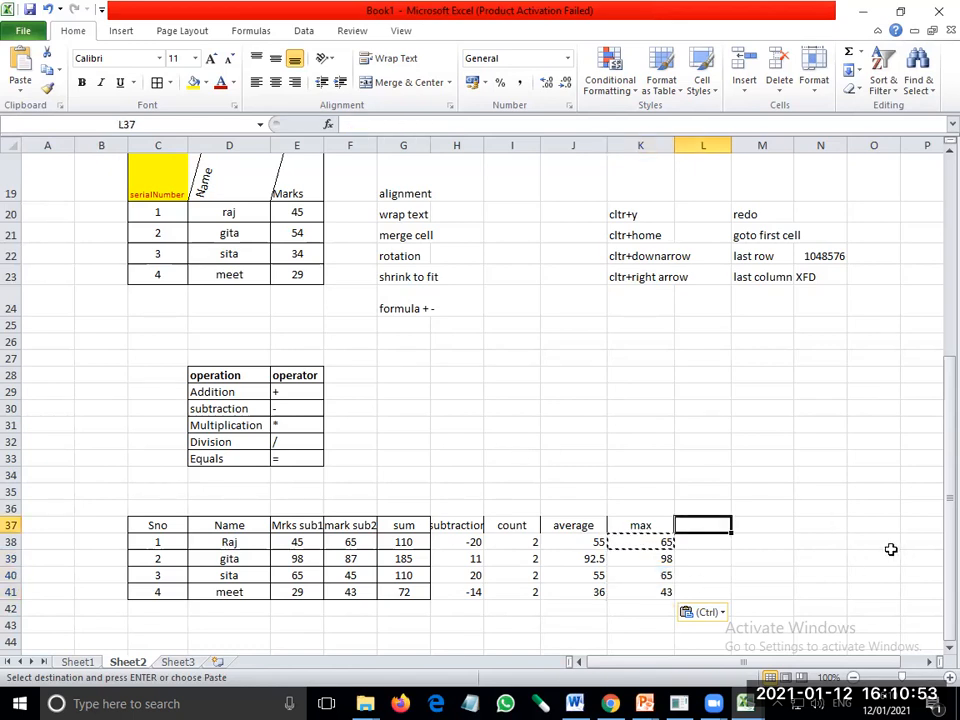
{"action": "type", "text": "min"}
{"action": "key", "text": "Return"}
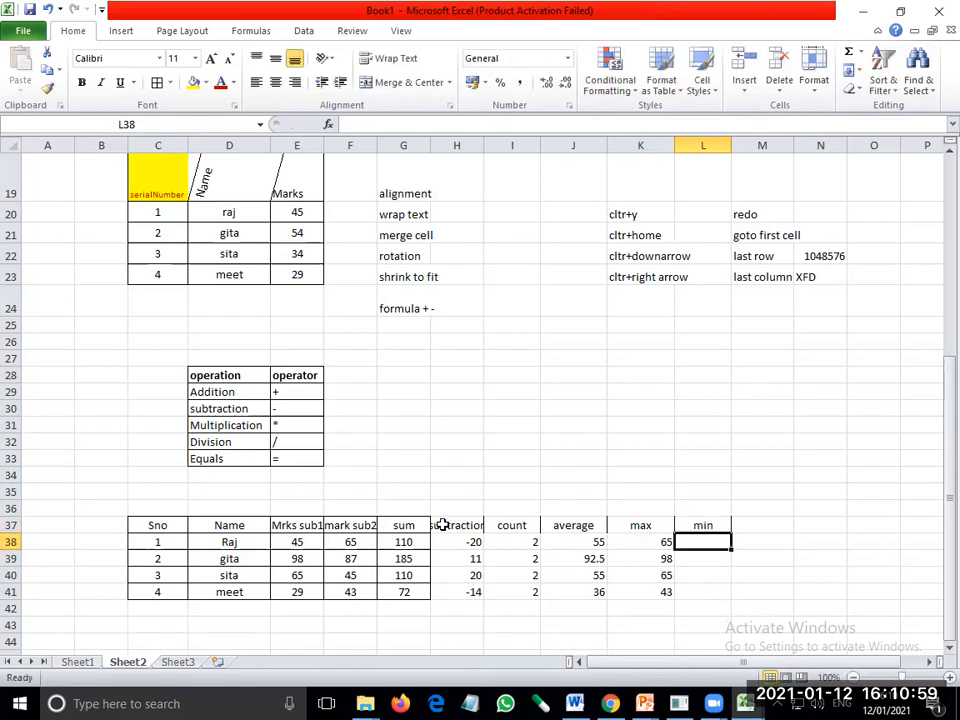
Apply borders to all cells of the marks table C37:L41 and widen column E to fit its "Mrks sub1" heading
{"action": "left_click_drag", "start_coordinate": [160, 525], "coordinate": [492, 560]}
{"action": "left_click_drag", "start_coordinate": [704, 592], "coordinate": [704, 592]}
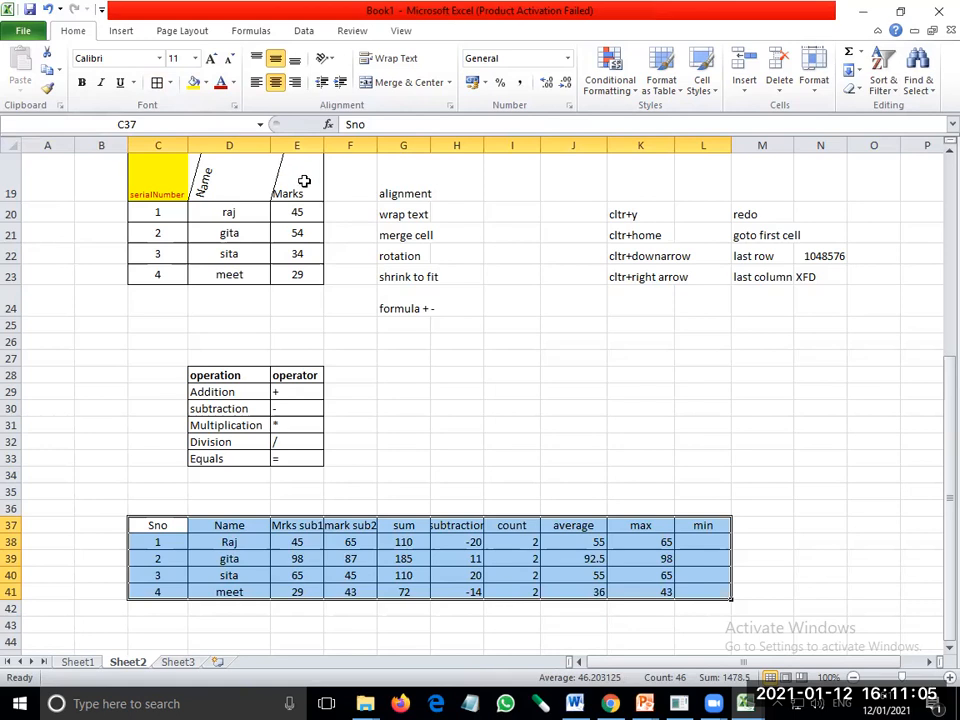
{"action": "left_click_drag", "start_coordinate": [323, 145], "coordinate": [395, 145]}
Write the formula =min(e38:f38) by hand in L38 and fill it down through L41
{"action": "left_click", "coordinate": [731, 544]}
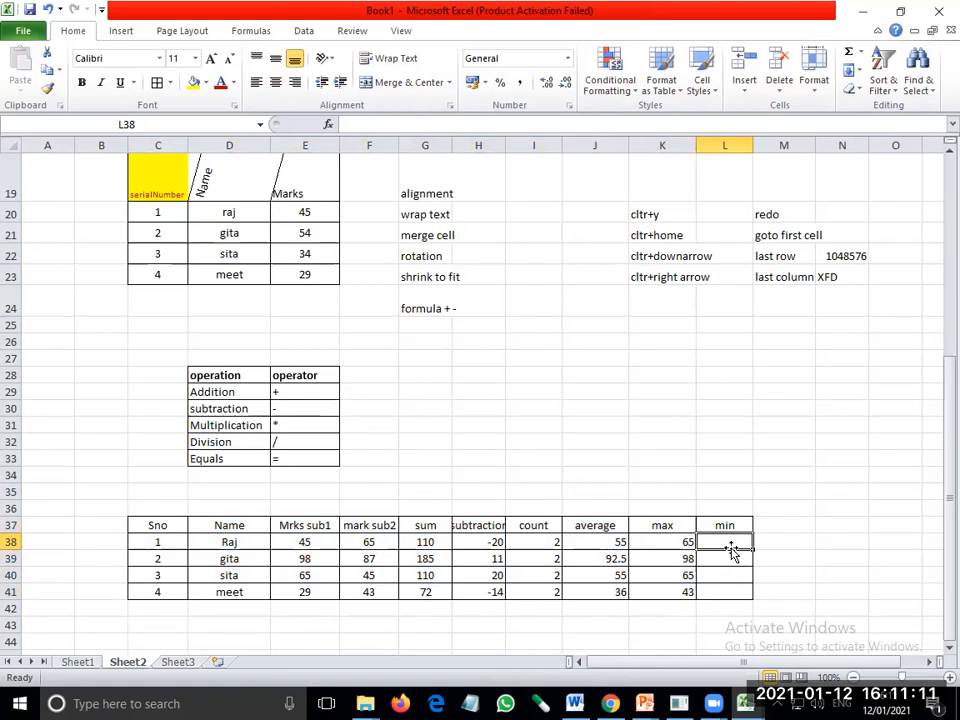
{"action": "type", "text": "="}
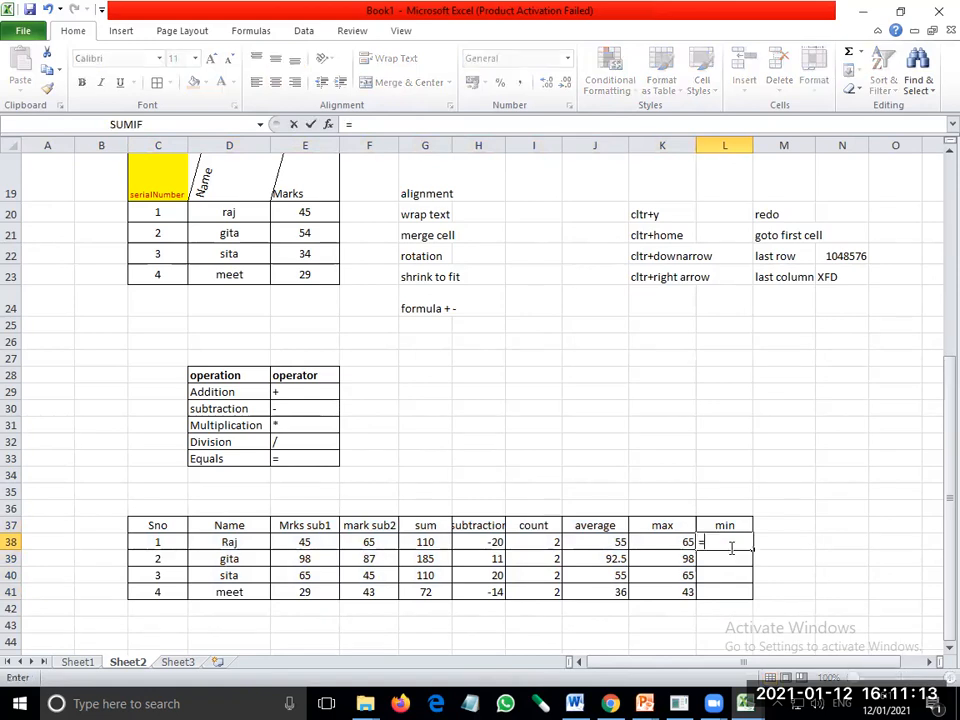
{"action": "type", "text": "min("}
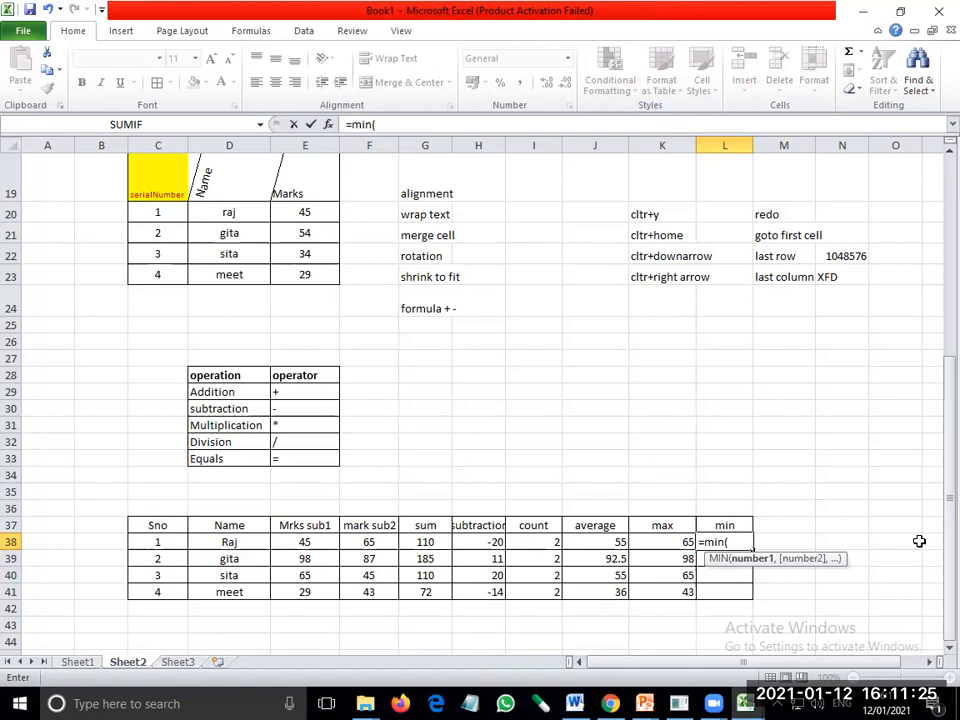
{"action": "type", "text": "e38"}
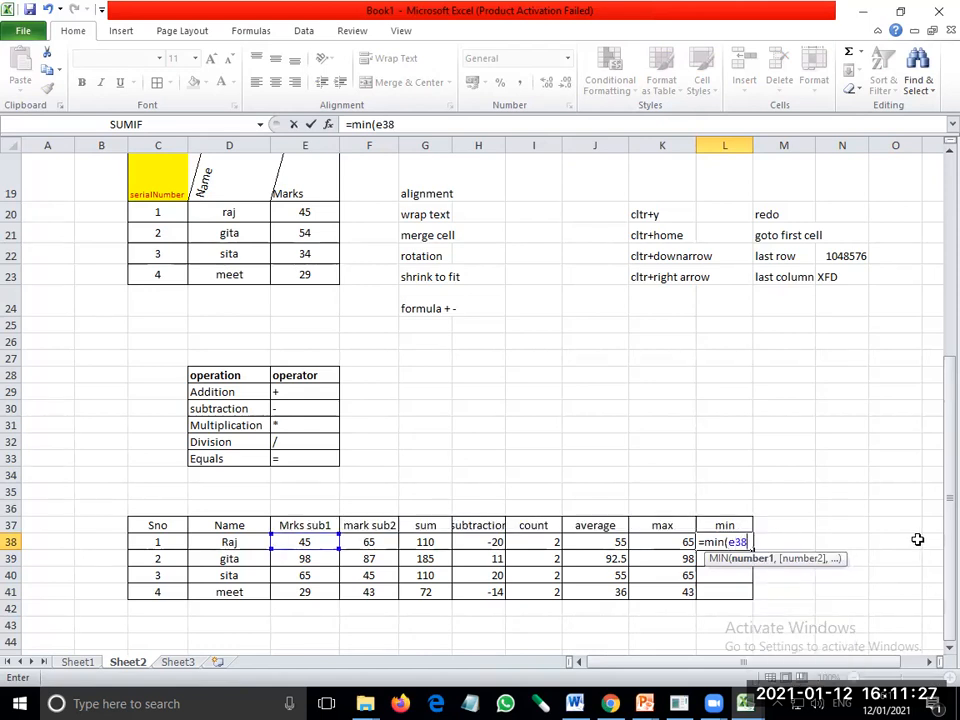
{"action": "type", "text": ":f3"}
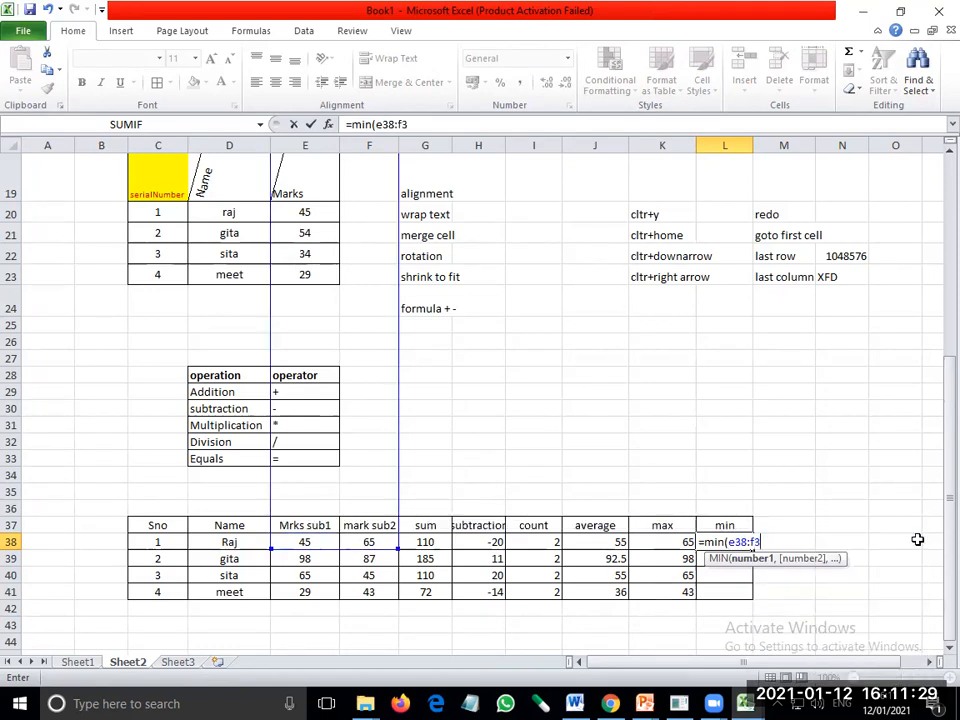
{"action": "type", "text": "8)"}
{"action": "key", "text": "Return"}
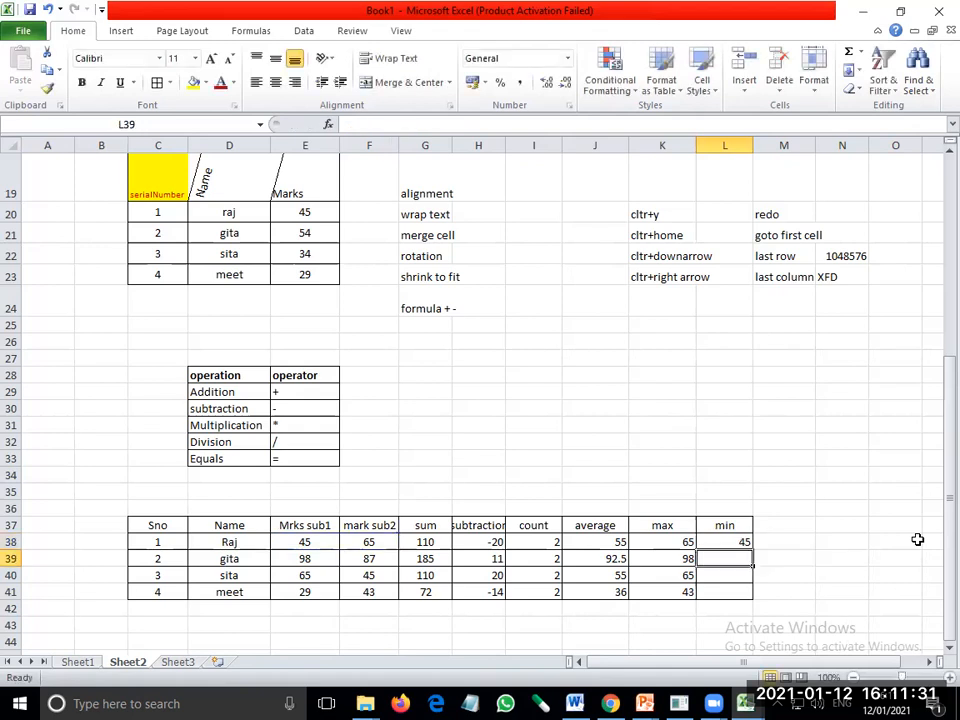
{"action": "key", "text": "Up"}
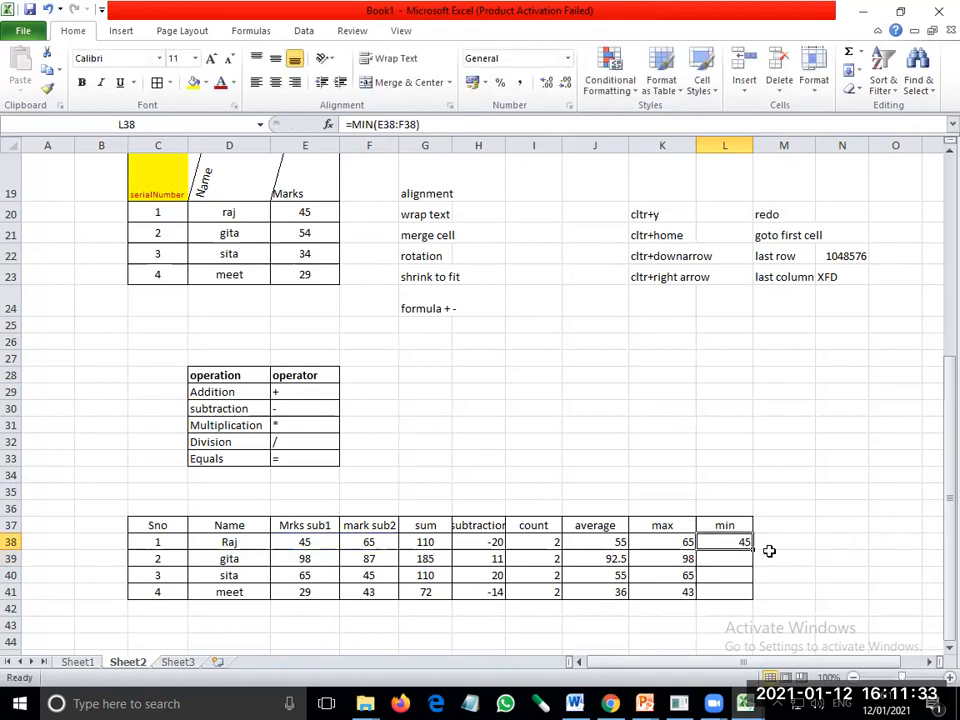
{"action": "left_click_drag", "start_coordinate": [751, 550], "coordinate": [758, 597]}
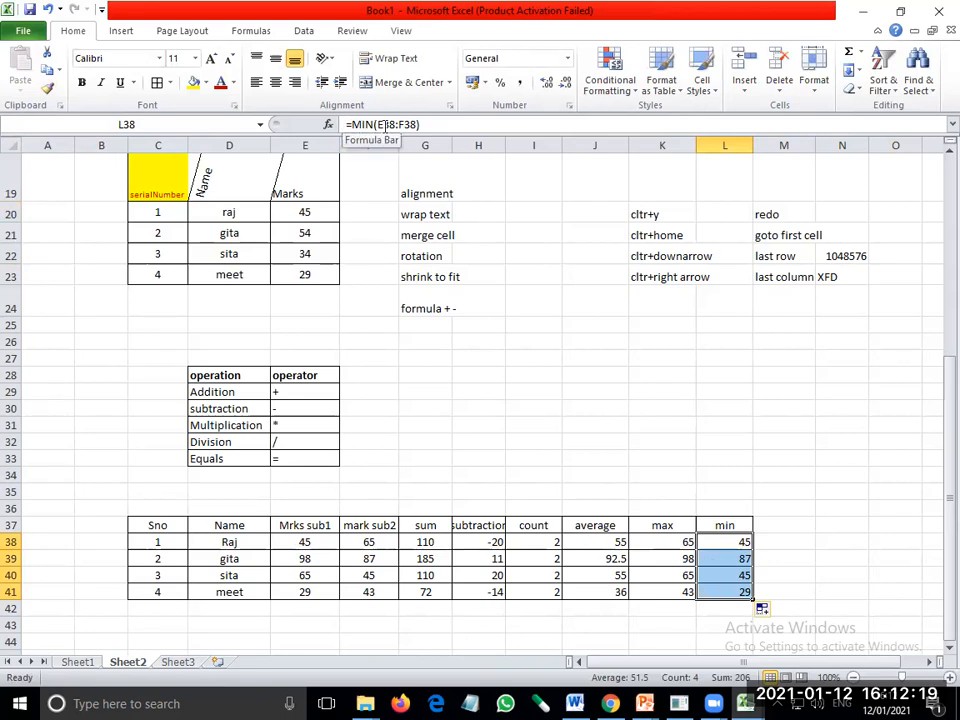
Try to enter the formula syntax note "=nameof formula(cell range)" in G26
{"action": "left_click", "coordinate": [416, 475]}
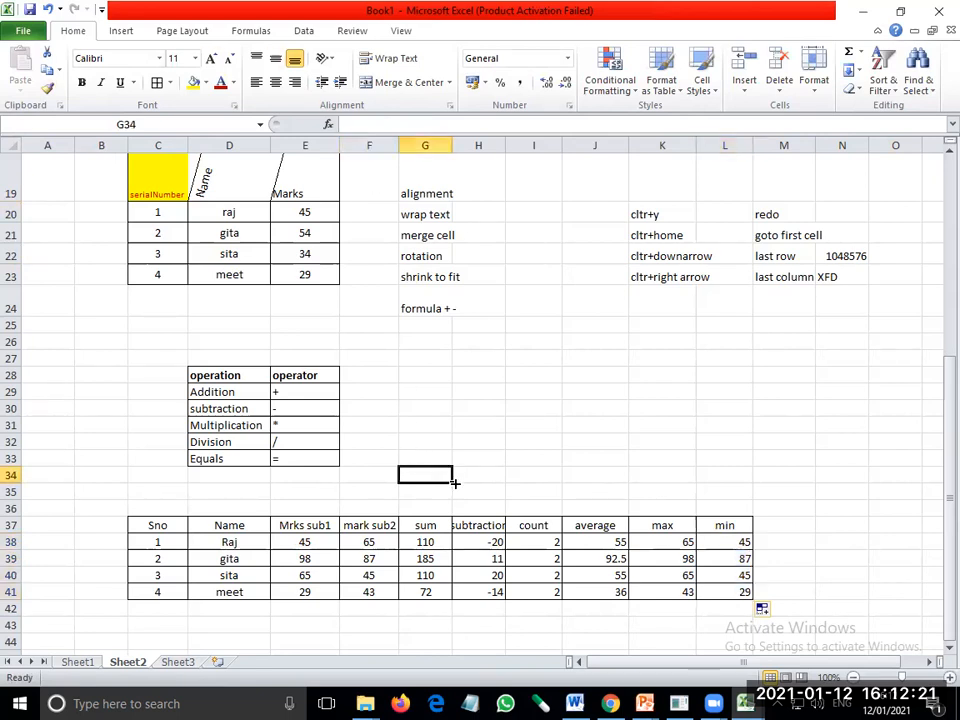
{"action": "left_click", "coordinate": [438, 342]}
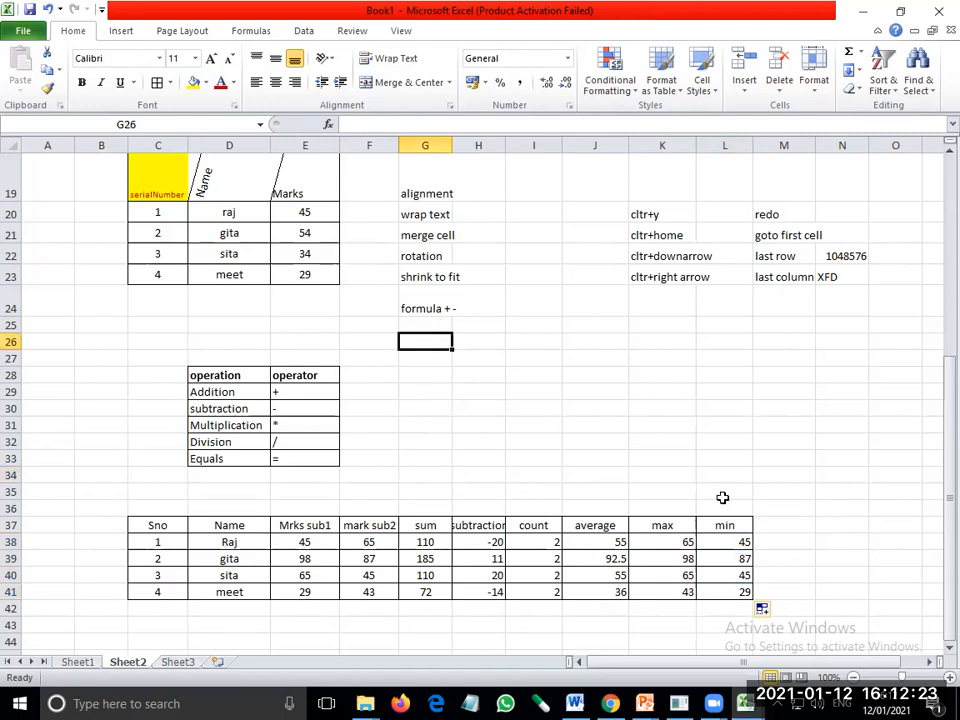
{"action": "type", "text": "=nameo"}
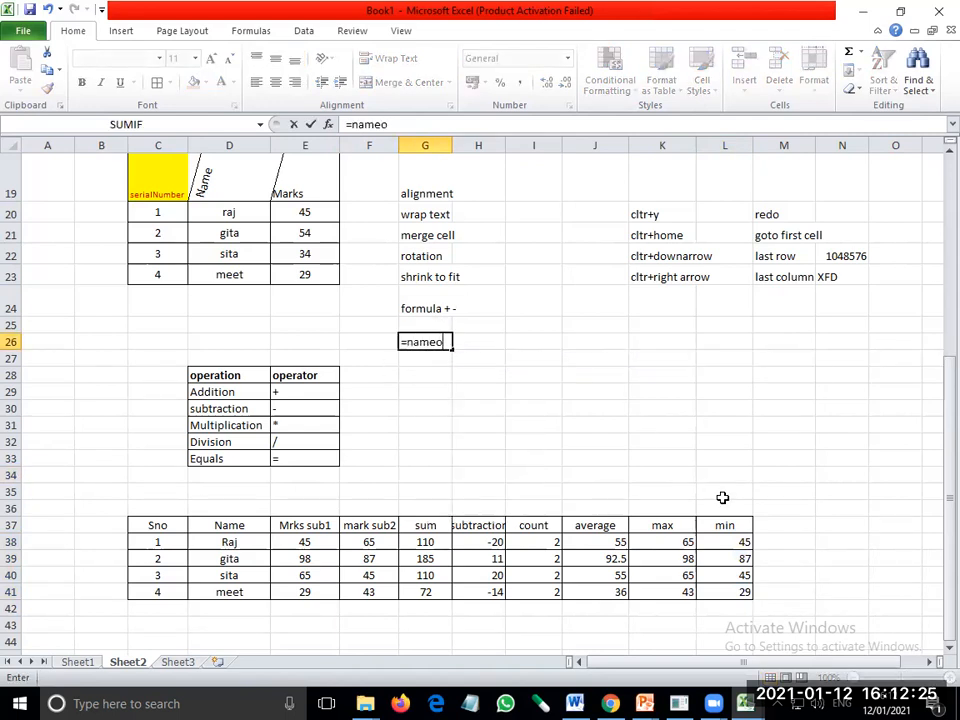
{"action": "type", "text": "f formula"}
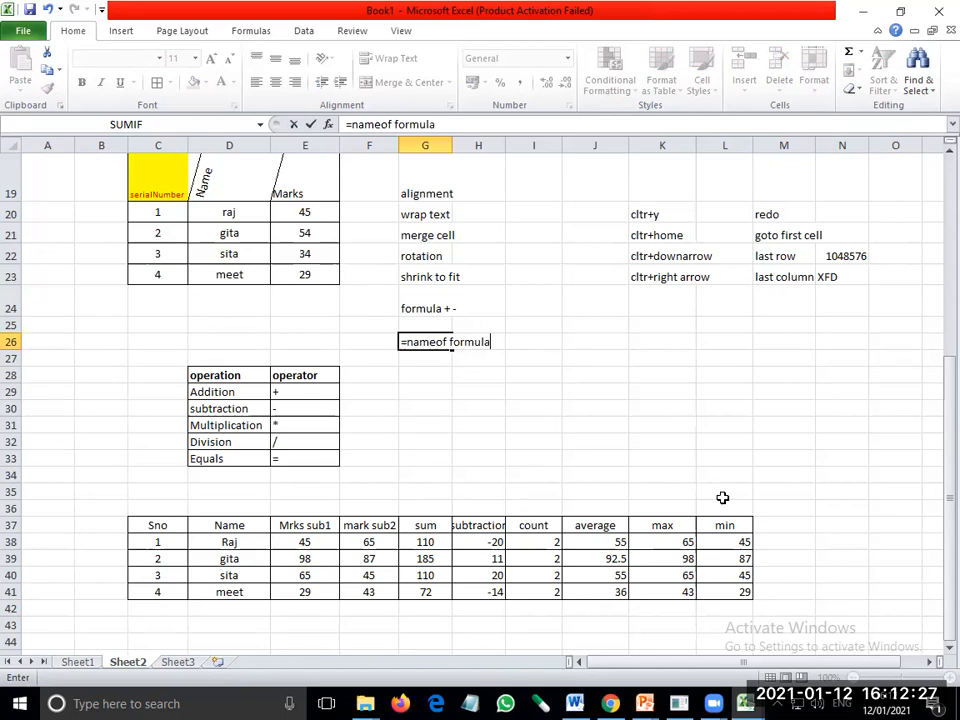
{"action": "type", "text": "(cell range)"}
{"action": "key", "text": "Return"}
{"action": "key", "text": "Return"}
{"action": "key", "text": "Return"}
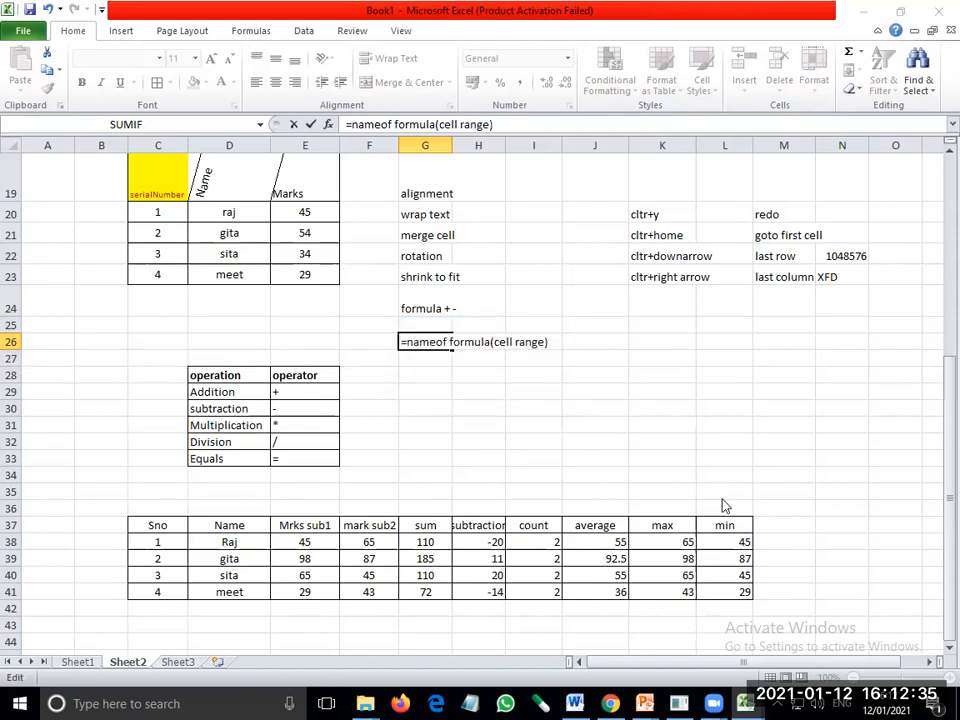
{"action": "key", "text": "Return"}
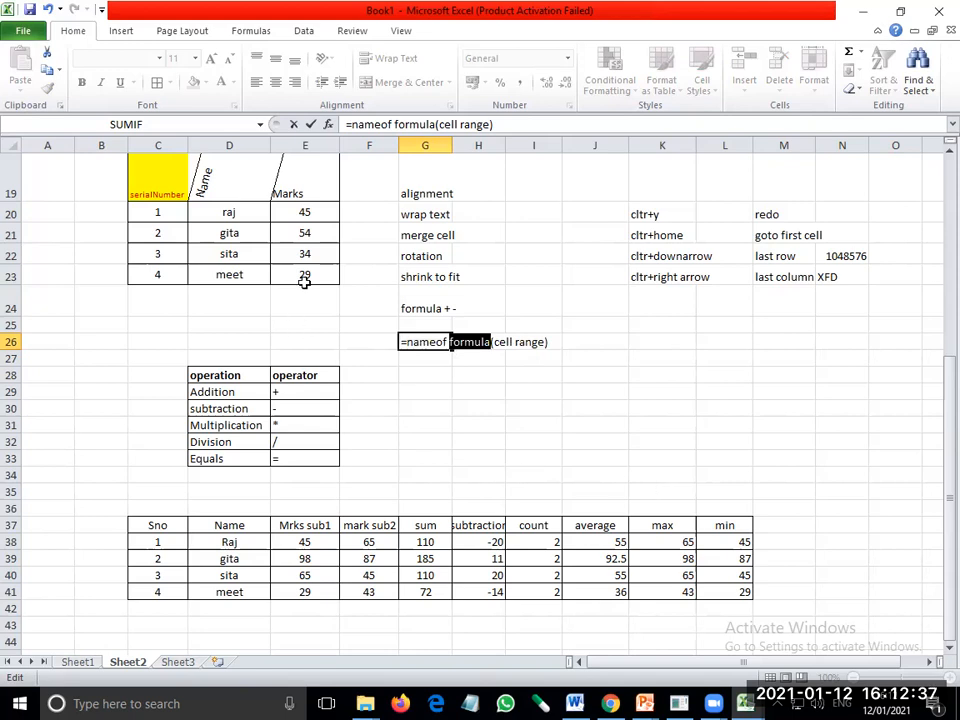
Remove the space before "formula" in the G26 entry so it reads "=nameofformula(cell range)", and widen column G slightly
{"action": "left_click", "coordinate": [391, 124]}
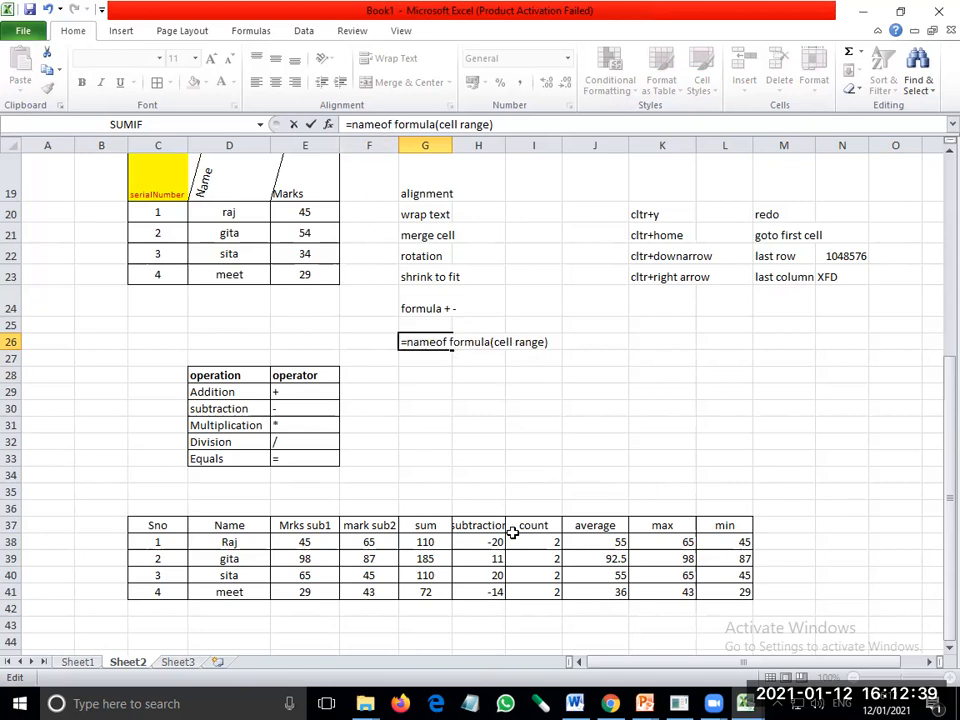
{"action": "key", "text": "Return"}
{"action": "key", "text": "Up"}
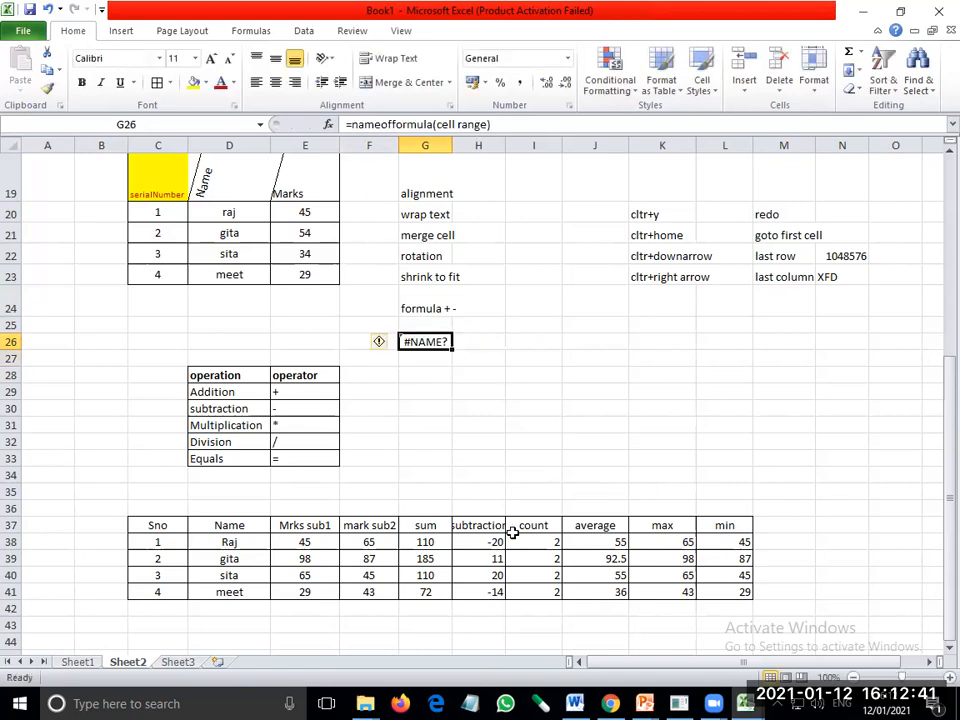
{"action": "left_click_drag", "start_coordinate": [447, 145], "coordinate": [470, 145]}
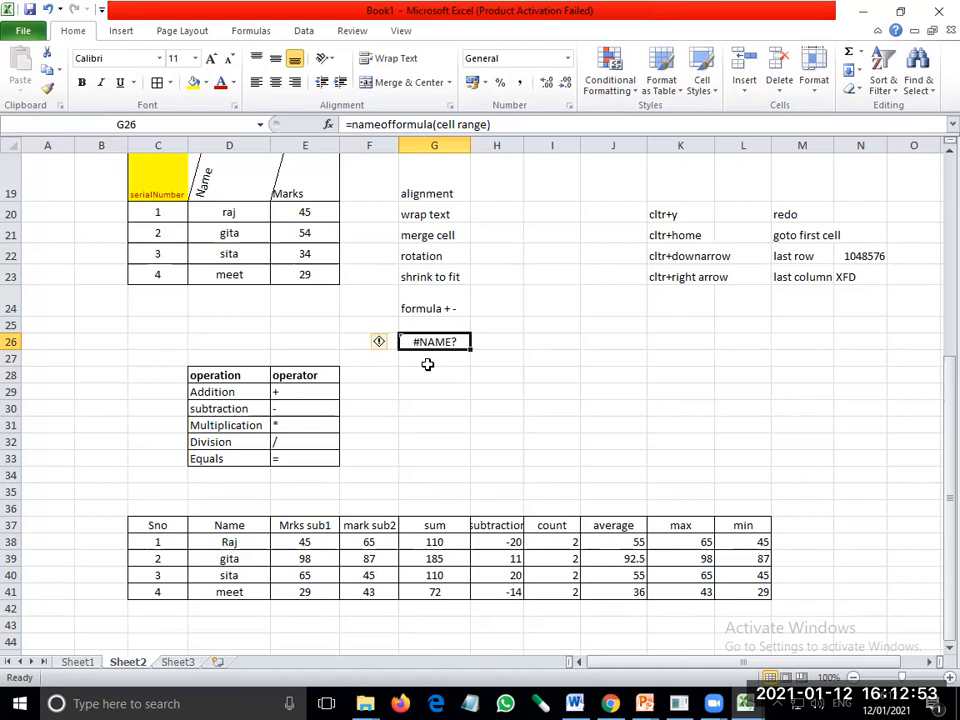
Delete the leading equals sign from the entry in G26 to turn it into plain text
{"action": "left_click", "coordinate": [349, 124]}
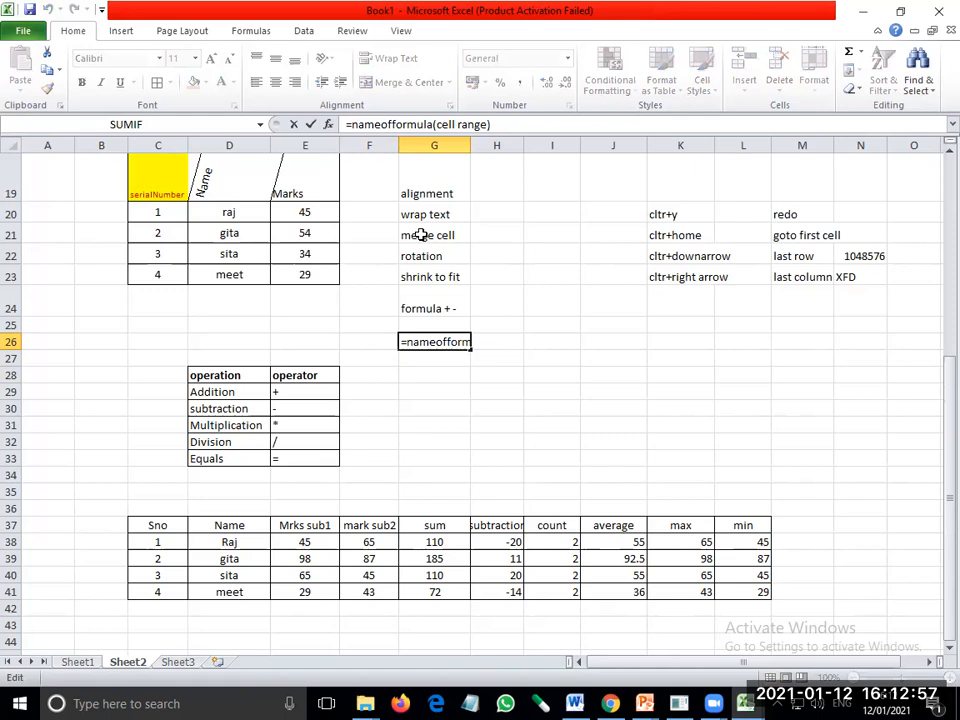
{"action": "key", "text": "BackSpace"}
{"action": "key", "text": "Return"}
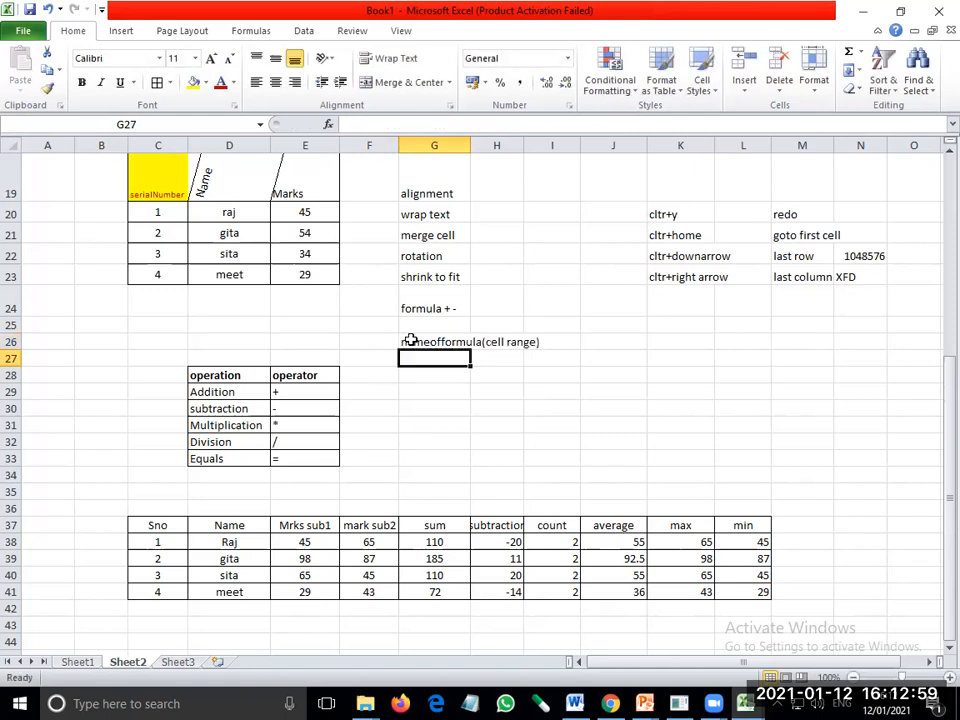
Insert the word "equals" before the text in G26, making it "equals nameofformula(cell range)", and make the cell bold
{"action": "left_click", "coordinate": [408, 340]}
{"action": "left_click", "coordinate": [346, 124]}
{"action": "type", "text": "equals"}
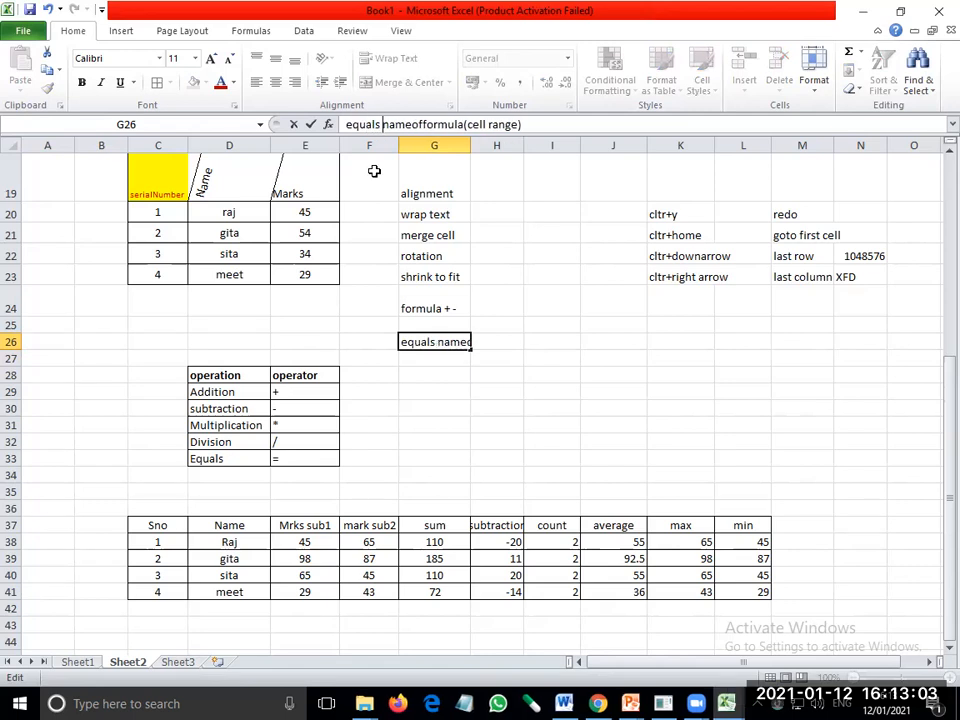
{"action": "key", "text": "Return"}
{"action": "key", "text": "Up"}
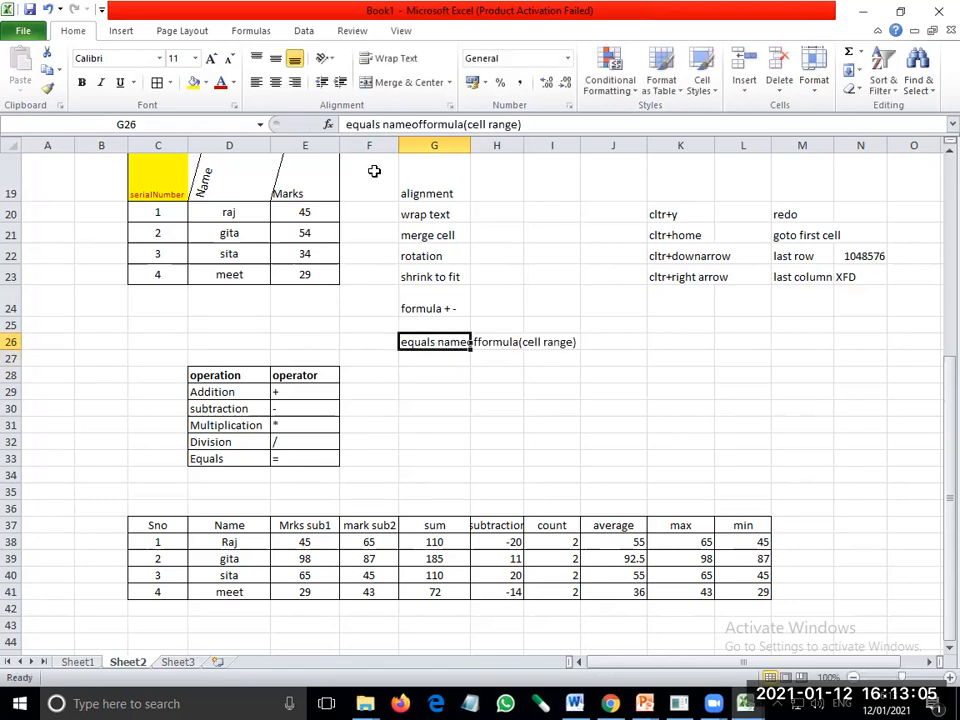
{"action": "left_click", "coordinate": [81, 82]}
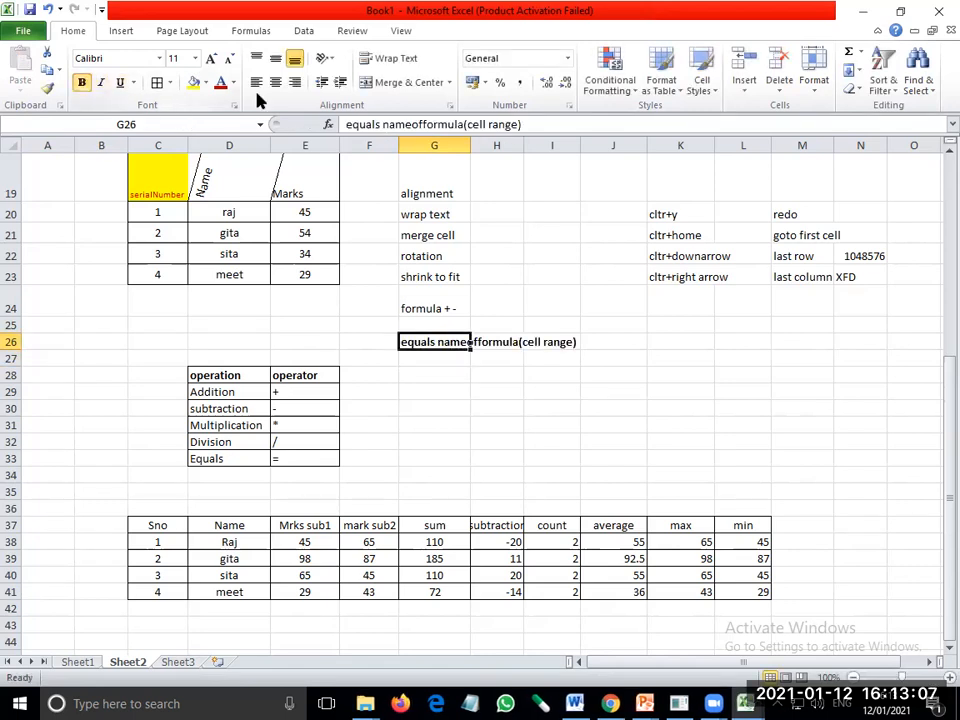
{"action": "key", "text": "alt+h"}
{"action": "key", "text": "a"}
{"action": "key", "text": "c"}
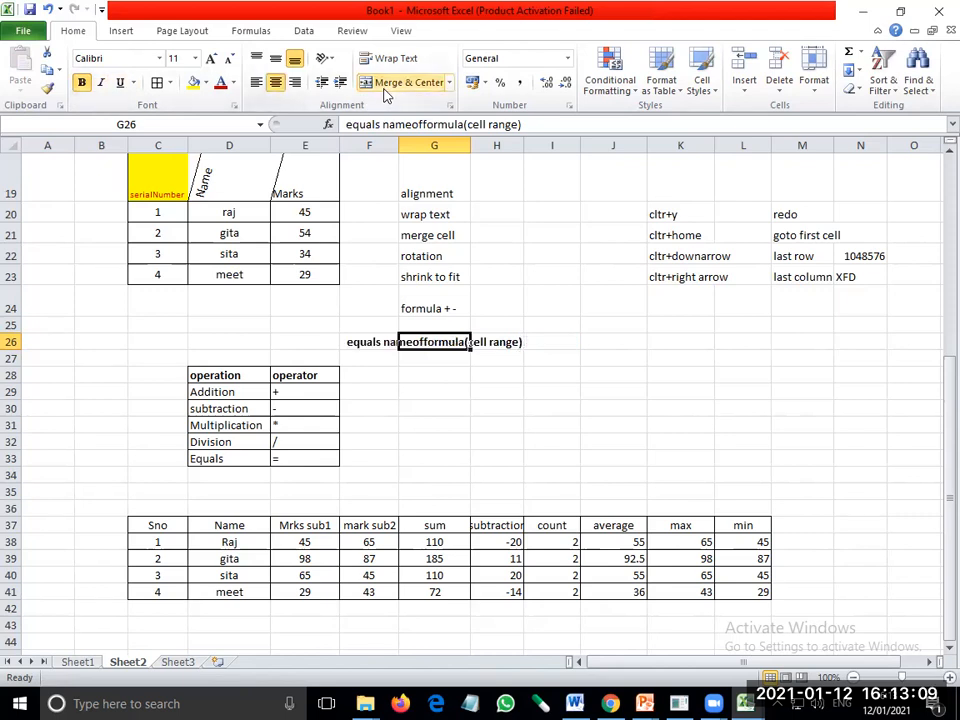
{"action": "key", "text": "ctrl+z"}
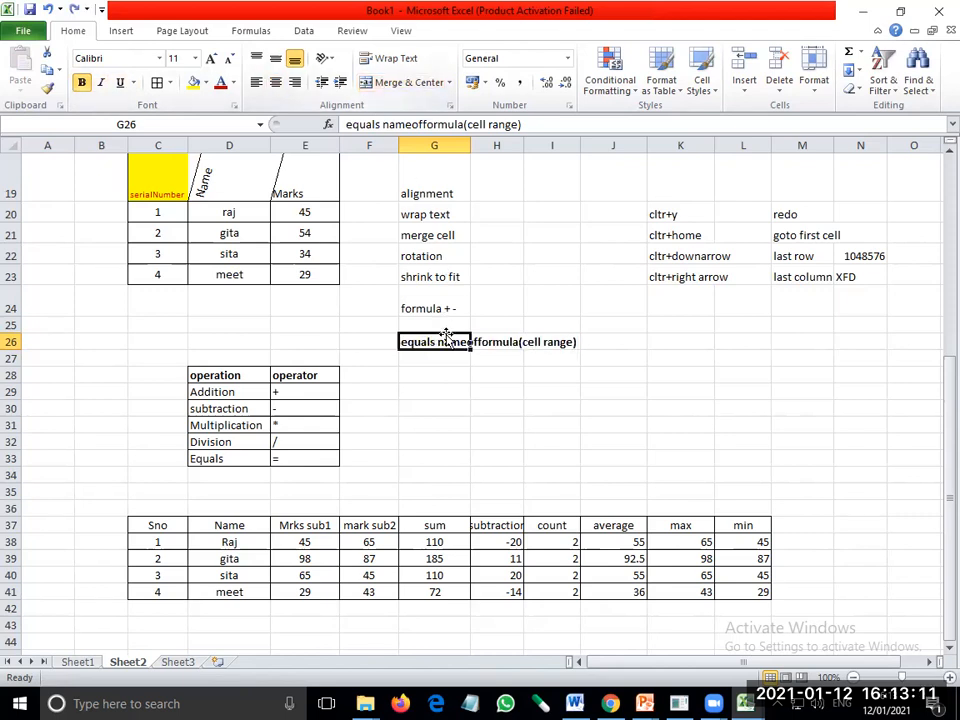
Merge and center the syntax note across G26:J26
{"action": "left_click_drag", "start_coordinate": [431, 340], "coordinate": [585, 342]}
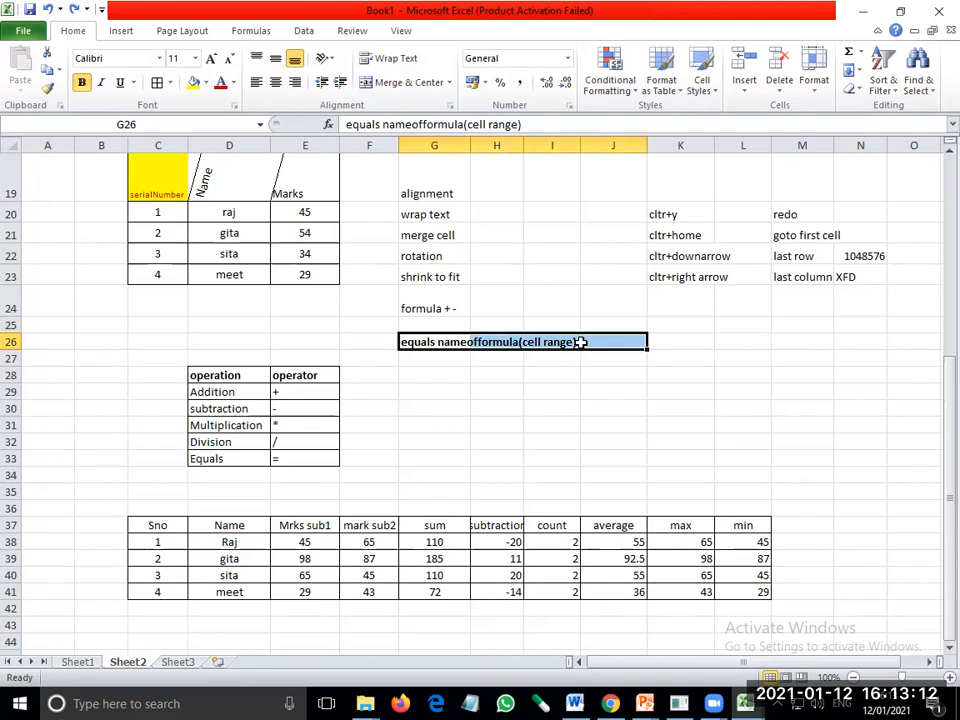
{"action": "left_click", "coordinate": [409, 81]}
{"action": "left_click", "coordinate": [412, 380]}
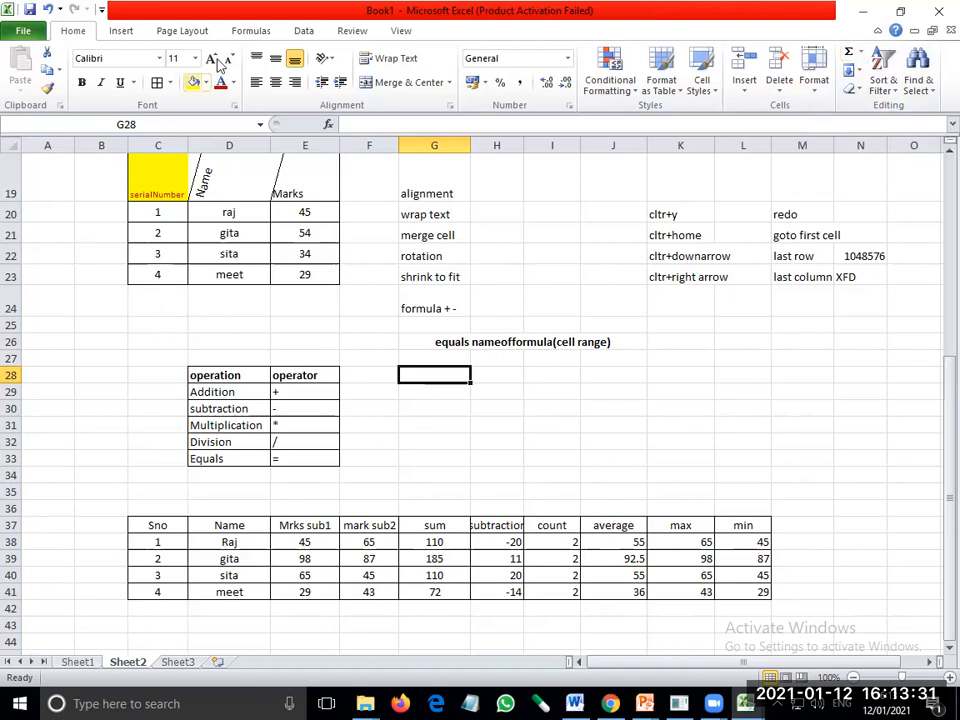
Examine the function library categories: AutoSum, Recently Used, Financial, Logical, Text, and Date & Time
{"action": "left_click", "coordinate": [264, 36]}
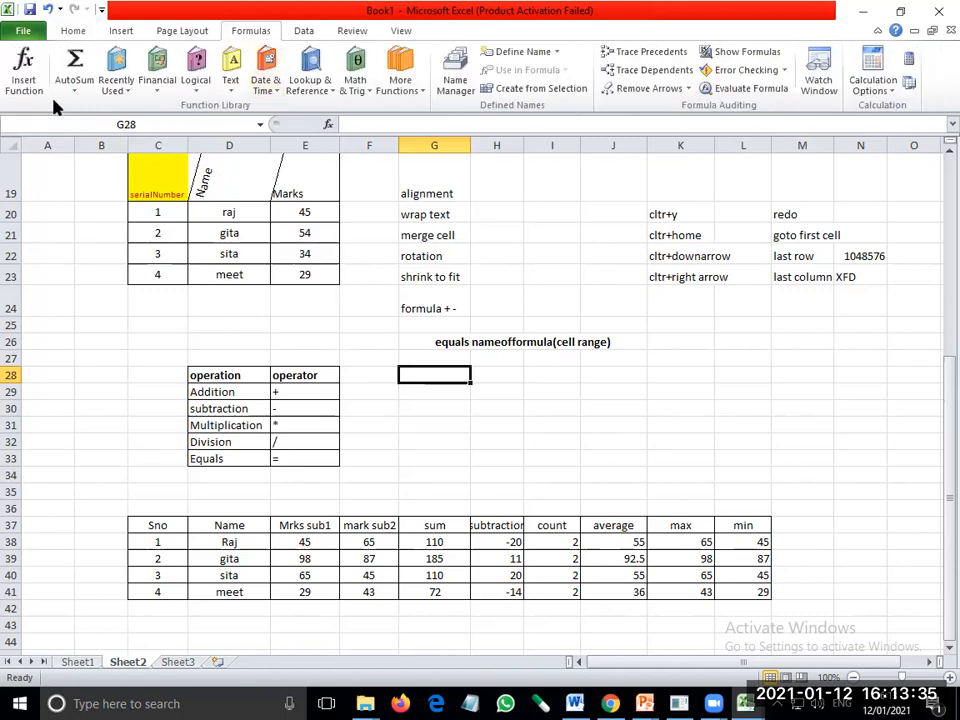
{"action": "left_click", "coordinate": [80, 95]}
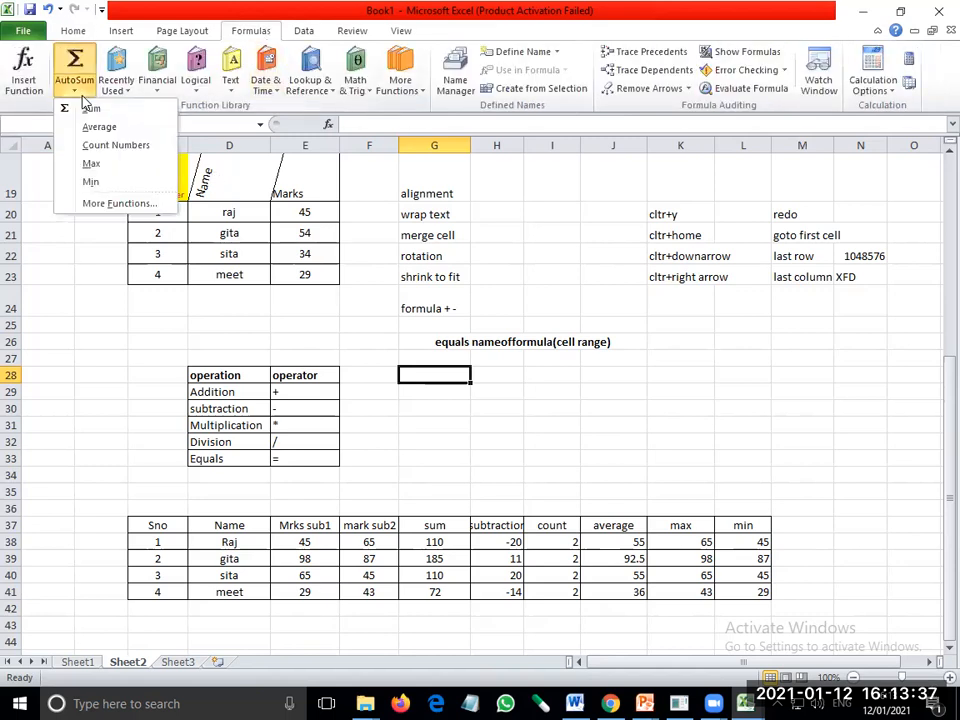
{"action": "left_click", "coordinate": [131, 93]}
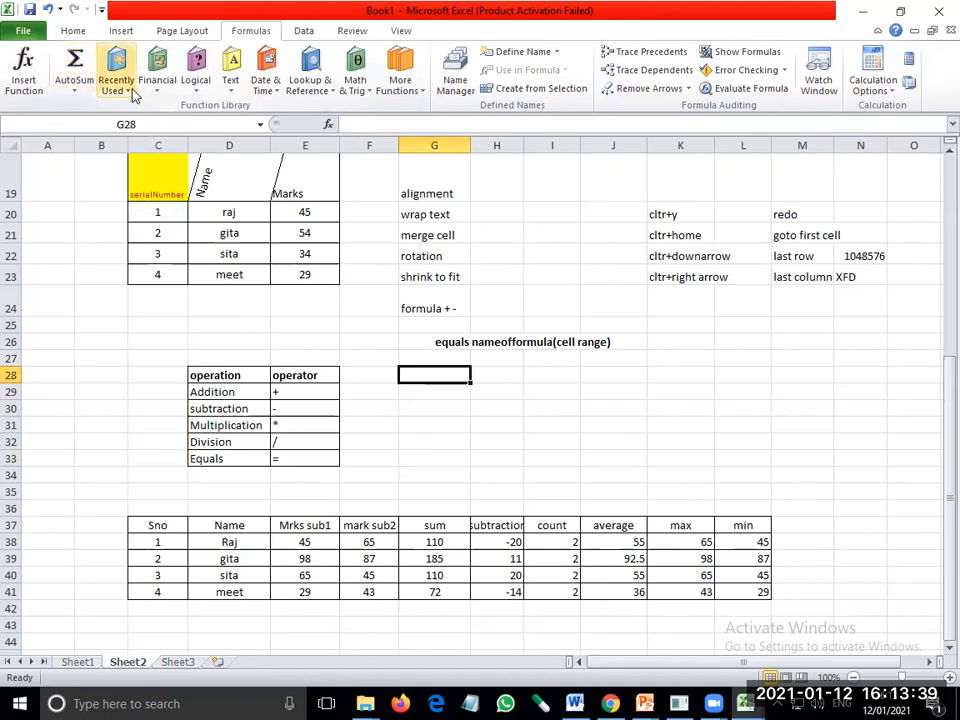
{"action": "left_click", "coordinate": [133, 93]}
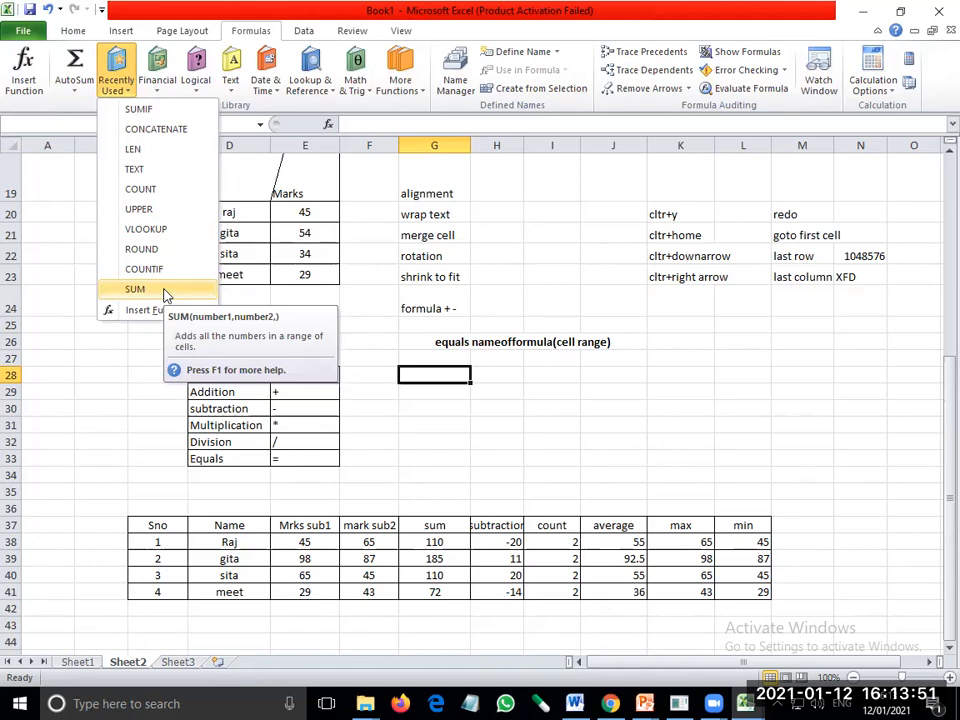
{"action": "left_click", "coordinate": [157, 88]}
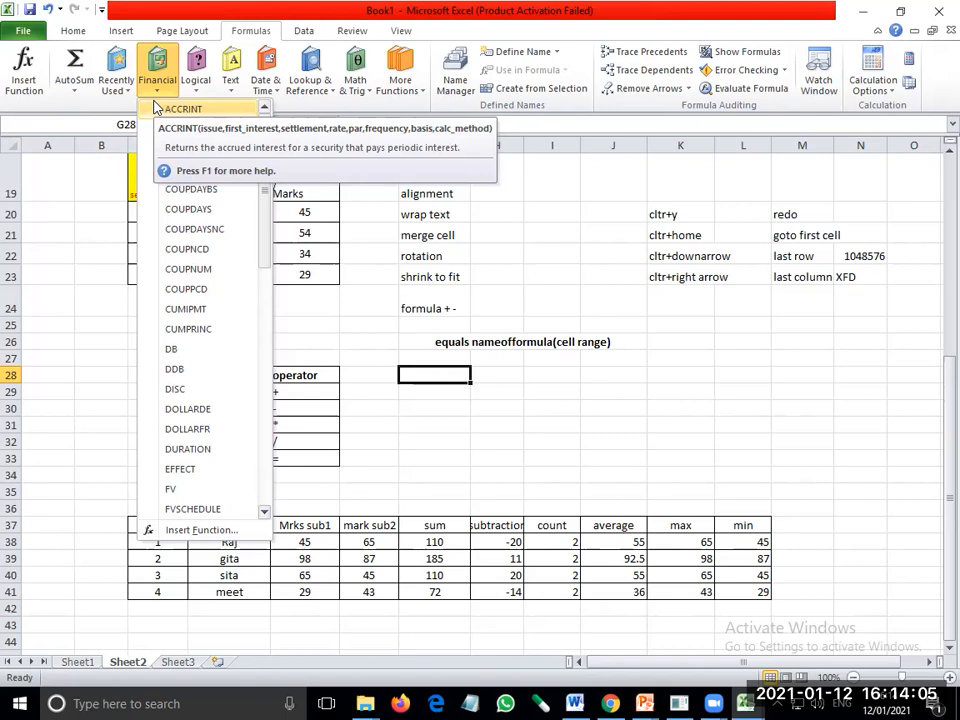
{"action": "left_click", "coordinate": [190, 90]}
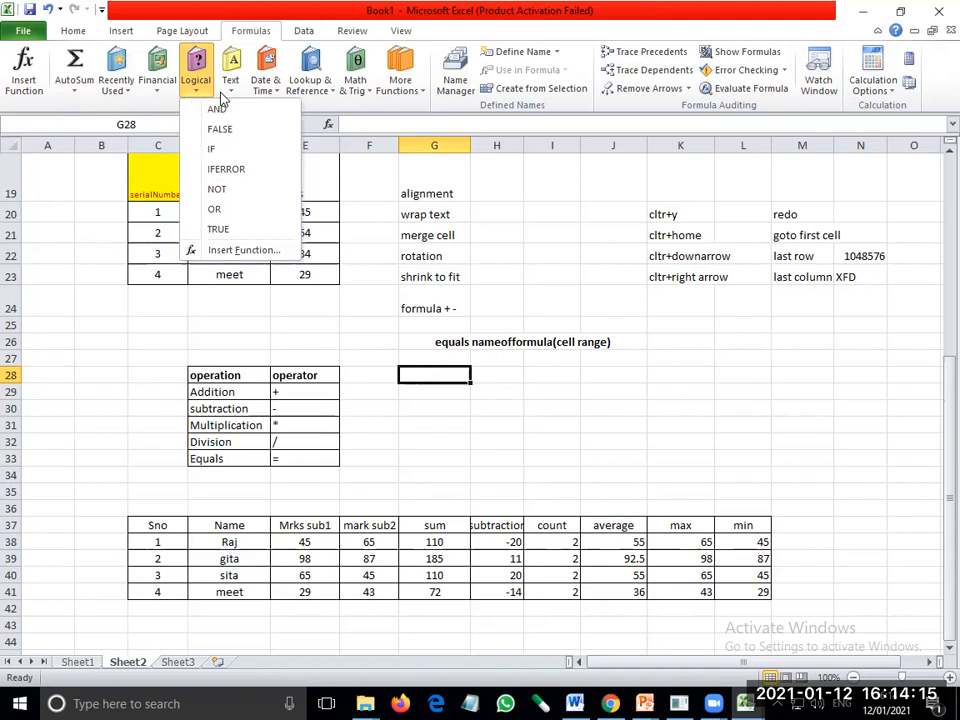
{"action": "left_click", "coordinate": [230, 97]}
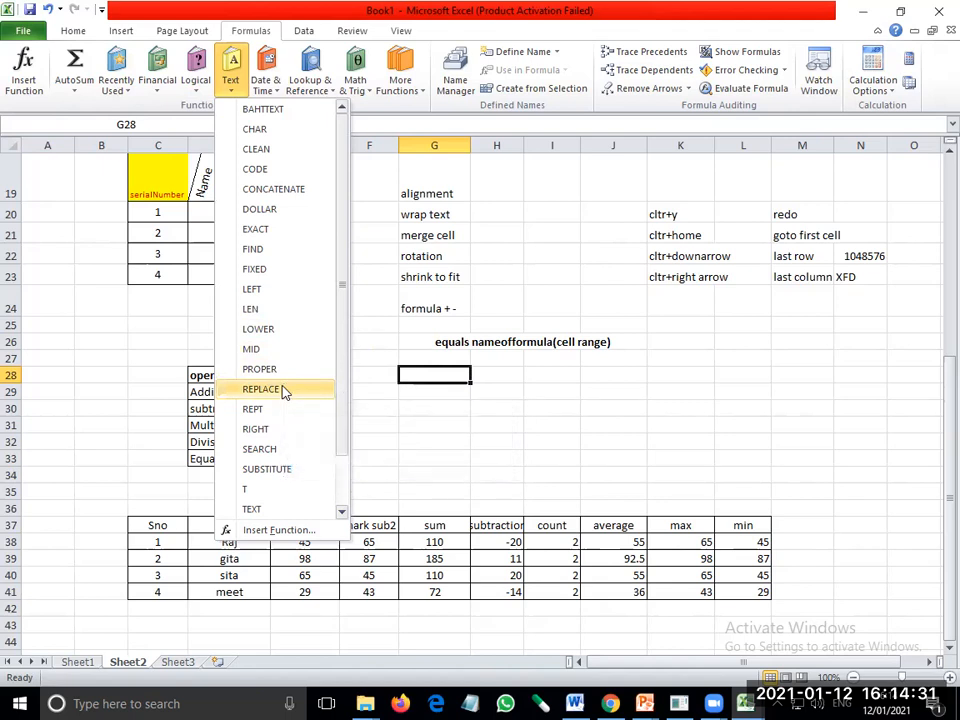
{"action": "scroll", "coordinate": [284, 390], "scroll_direction": "down", "scroll_amount": 1}
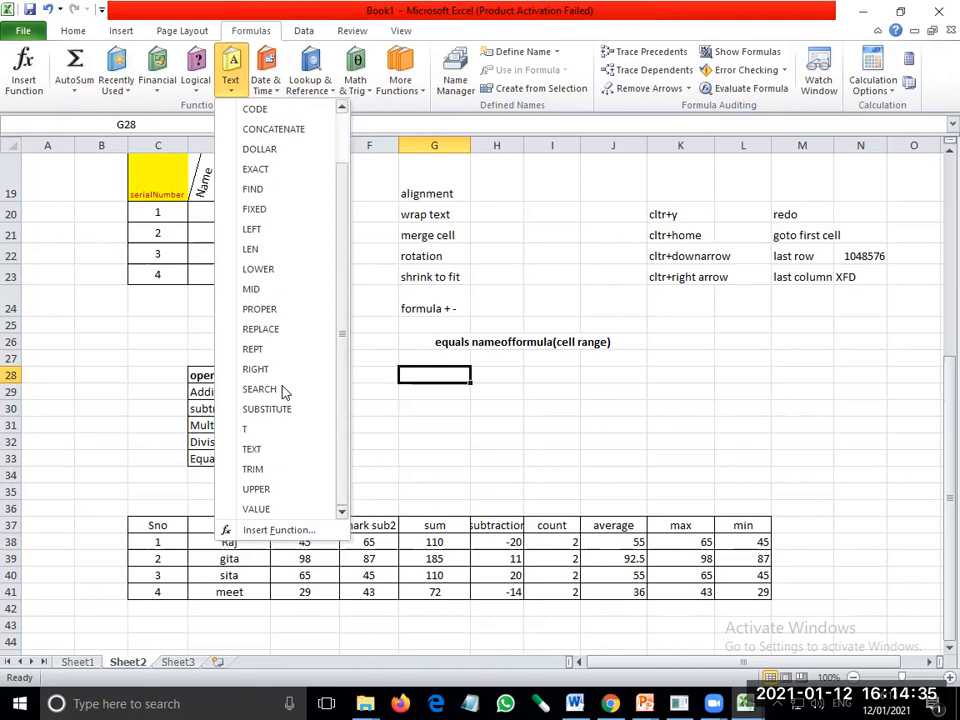
{"action": "left_click", "coordinate": [276, 93]}
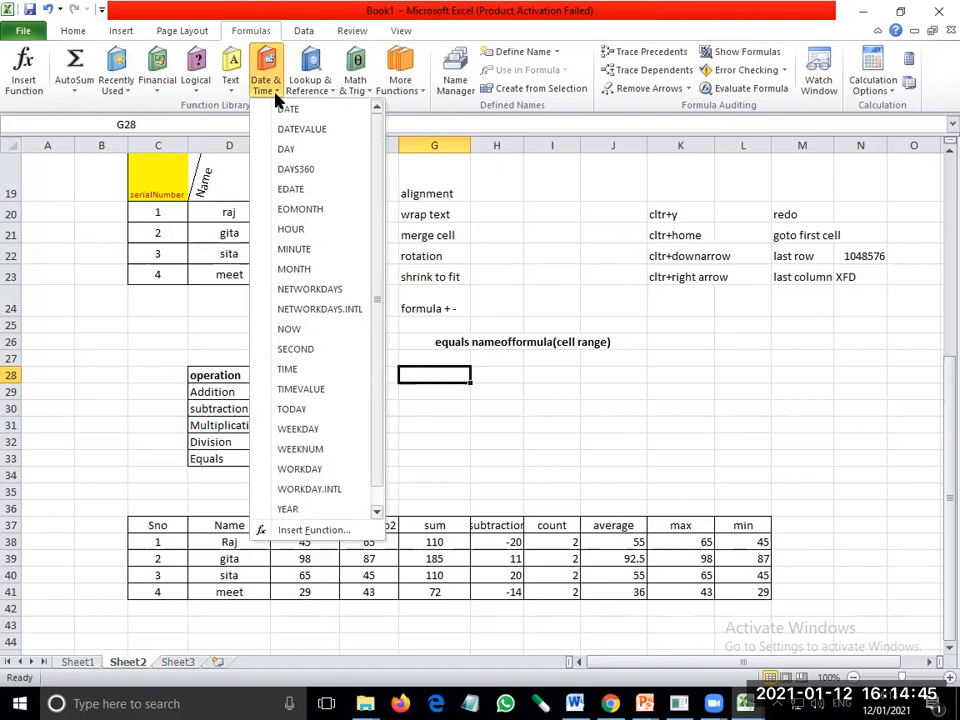
Enter the formula =date(2021,01,12) in cell G28
{"action": "left_click", "coordinate": [403, 124]}
{"action": "type", "text": "="}
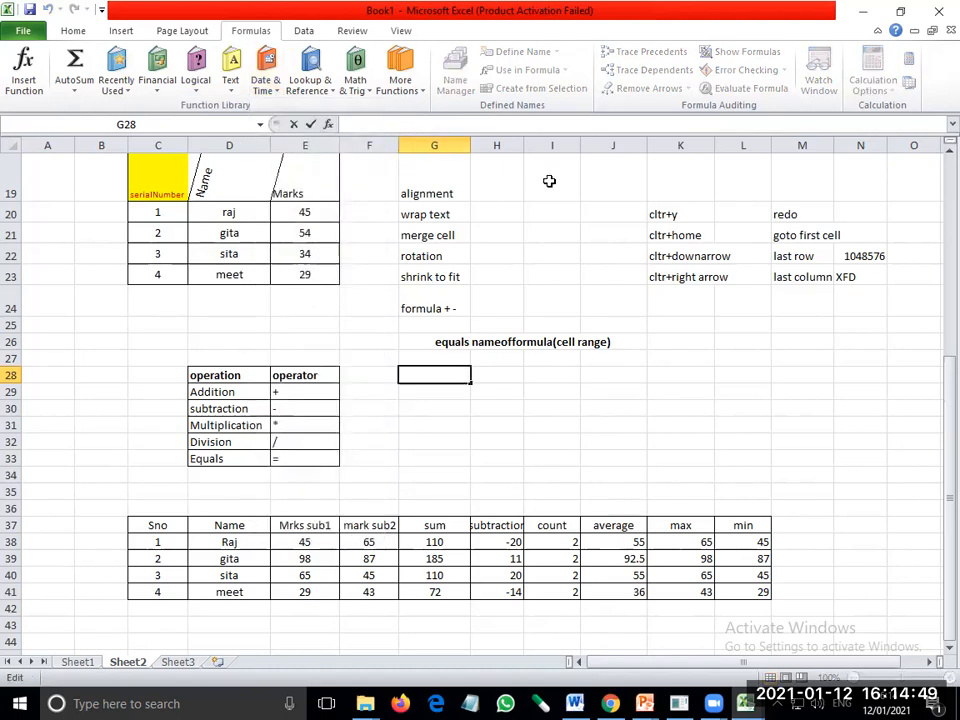
{"action": "type", "text": "date"}
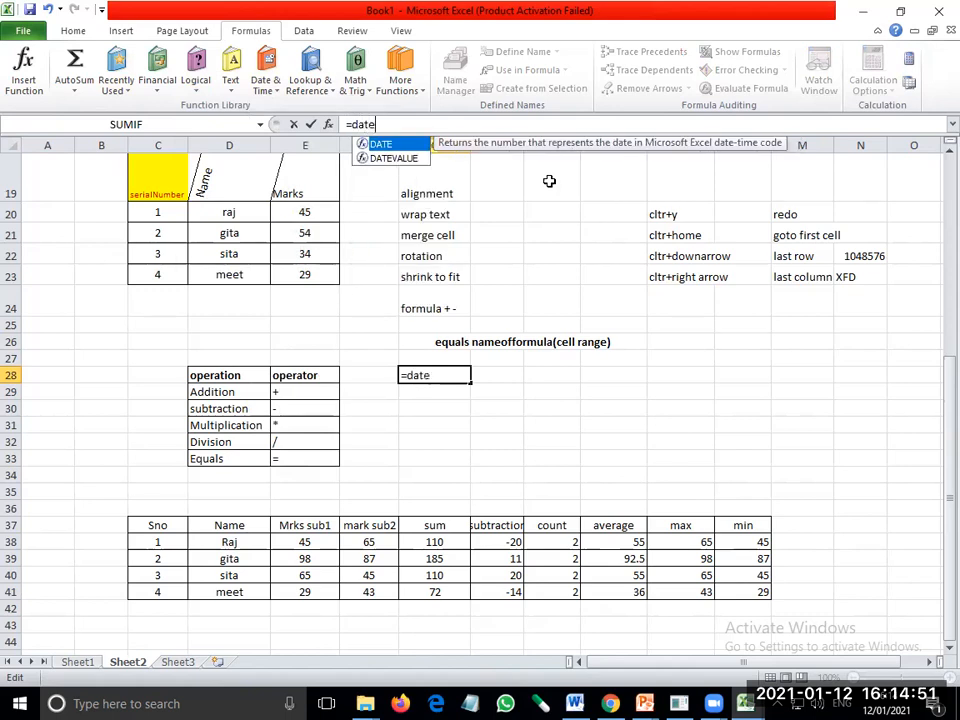
{"action": "type", "text": "("}
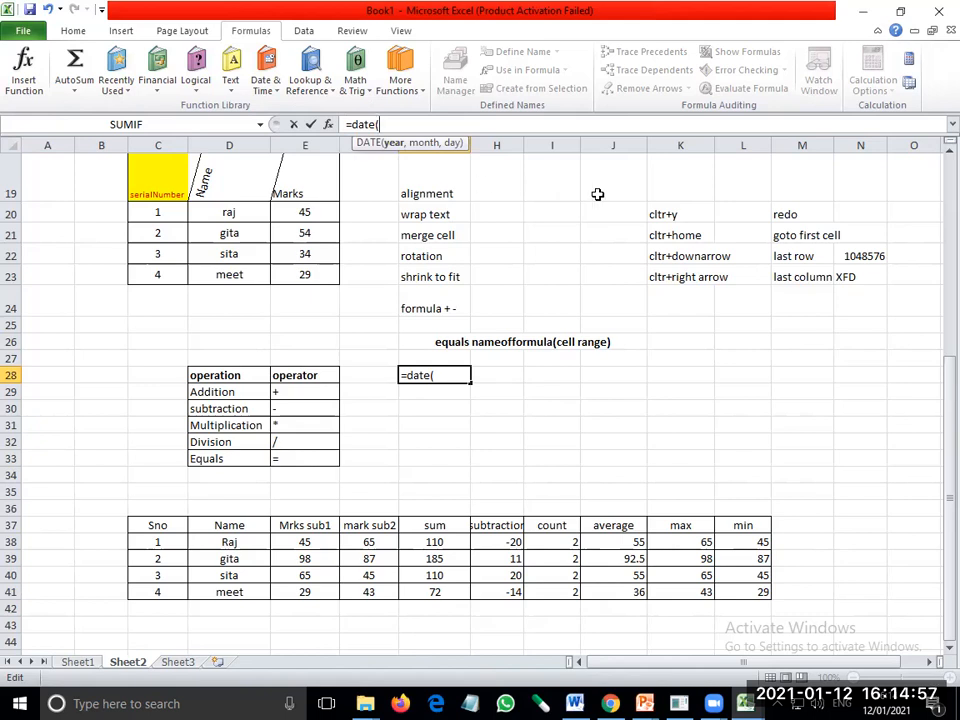
{"action": "type", "text": "2021"}
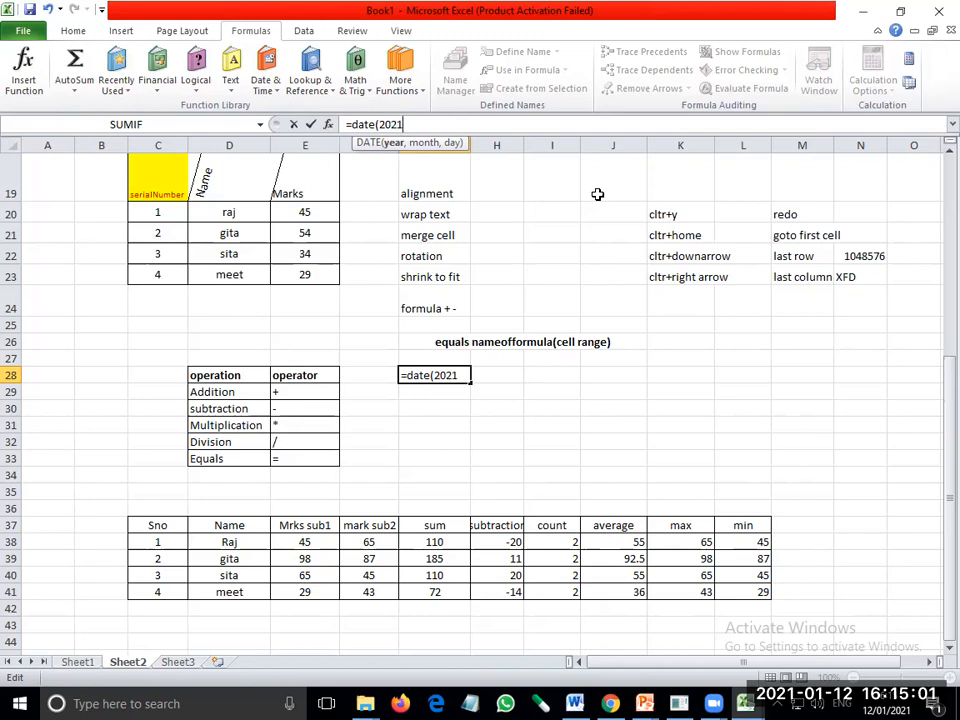
{"action": "type", "text": ",01,"}
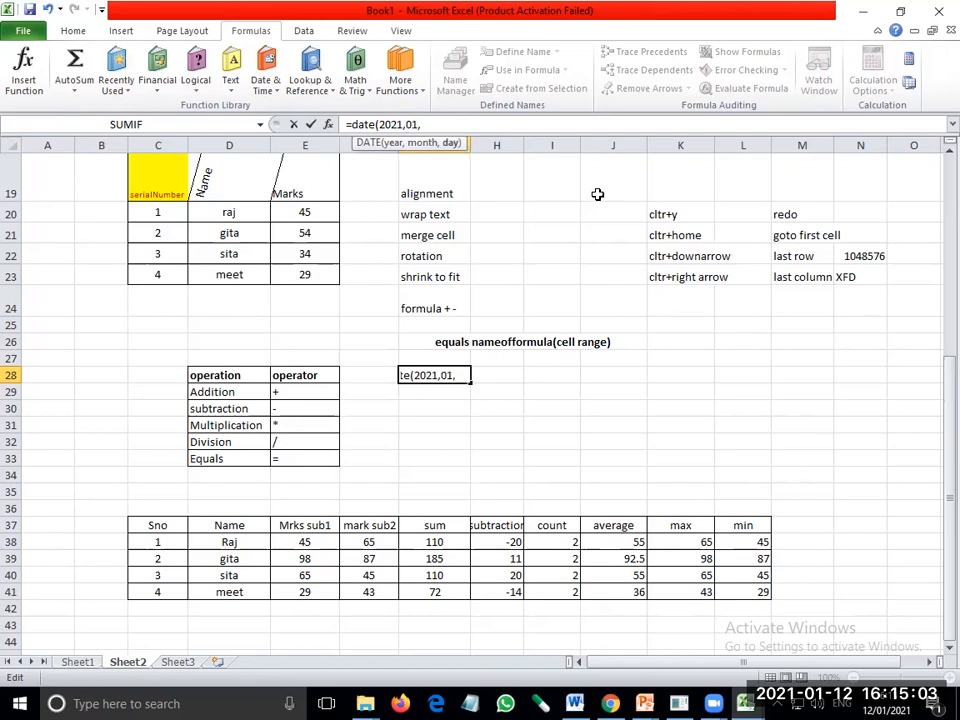
{"action": "type", "text": "12)"}
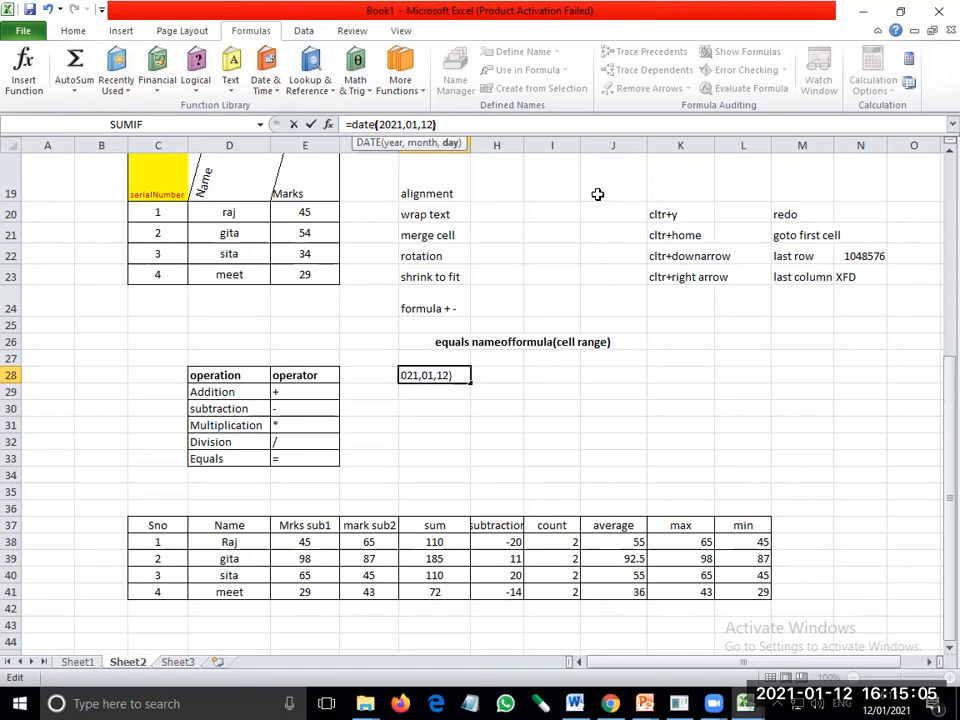
{"action": "key", "text": "Return"}
{"action": "key", "text": "Up"}
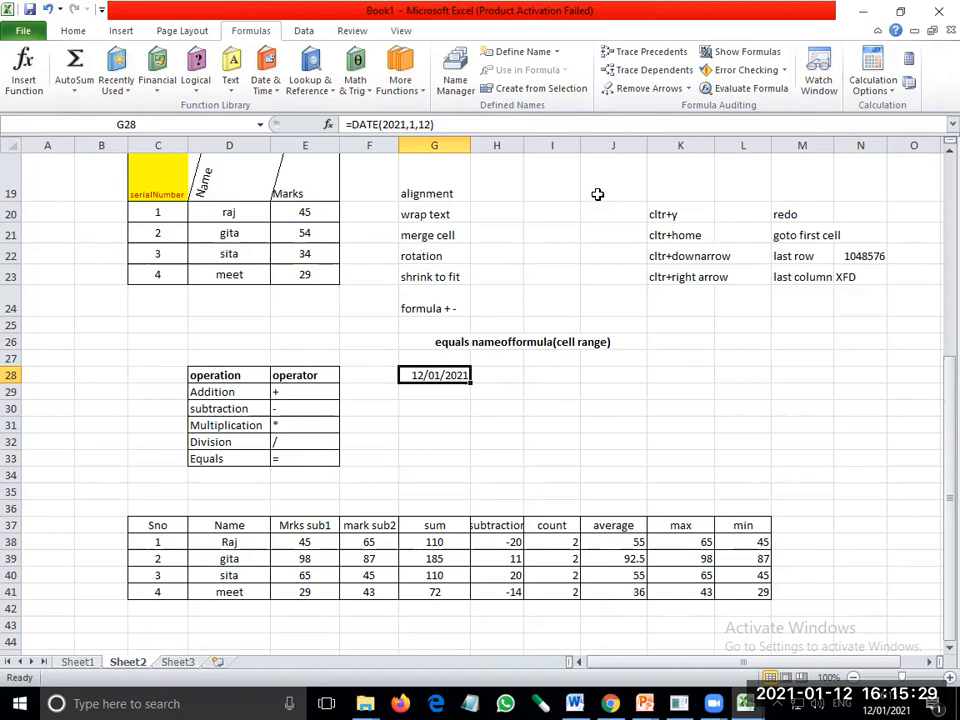
{"action": "key", "text": "Down"}
{"action": "key", "text": "Up"}
Try the formula =year(5) in cell G30 and clear the cell again
{"action": "left_click", "coordinate": [412, 92]}
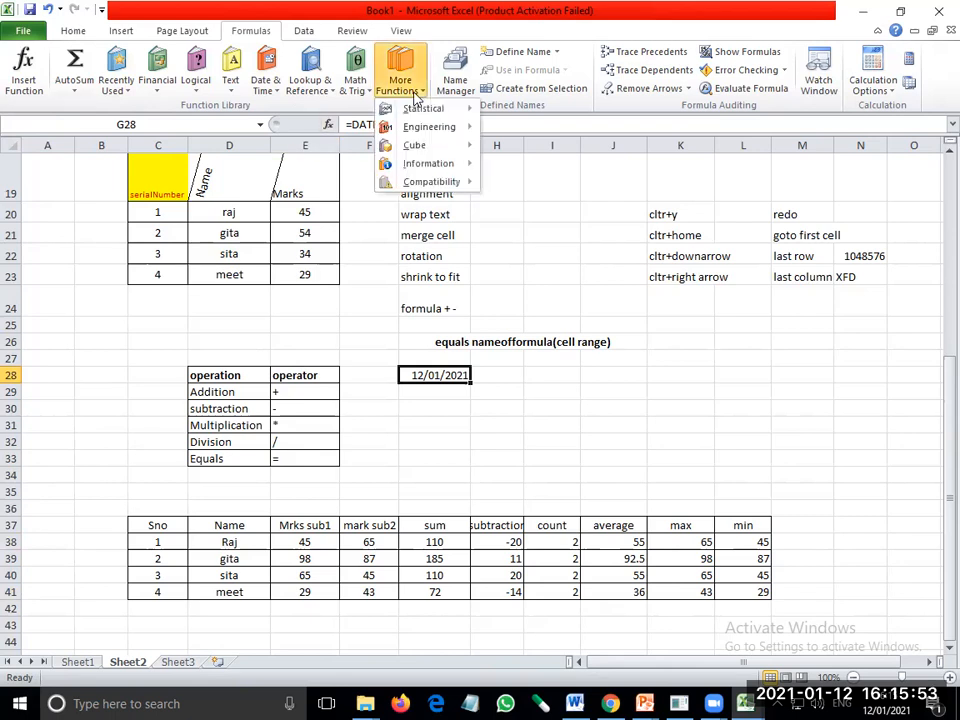
{"action": "left_click", "coordinate": [422, 402]}
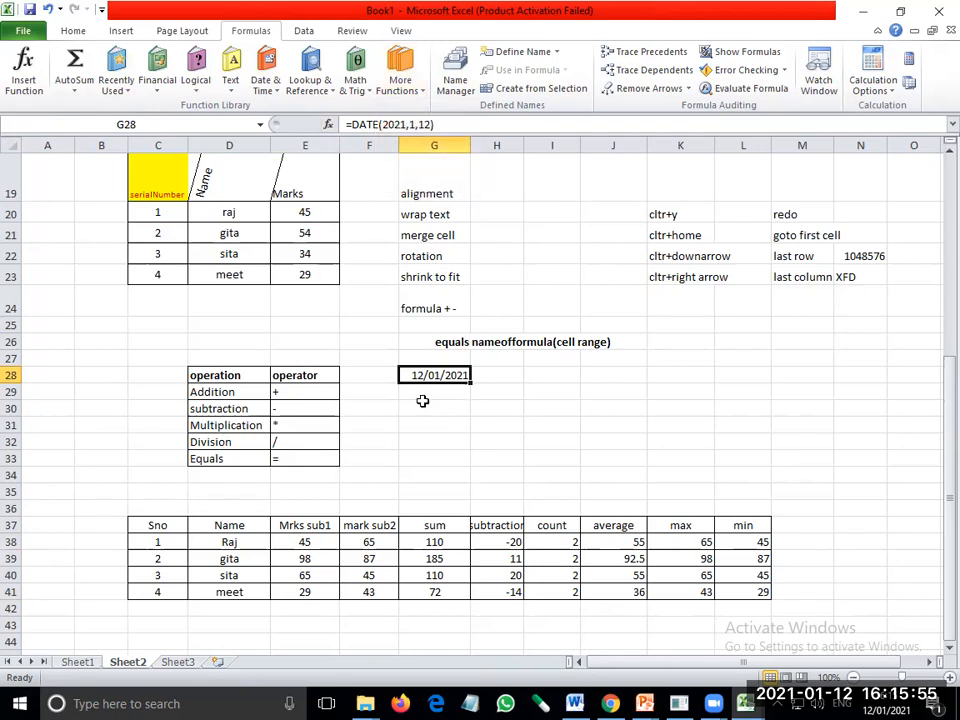
{"action": "left_click", "coordinate": [424, 402]}
{"action": "type", "text": "="}
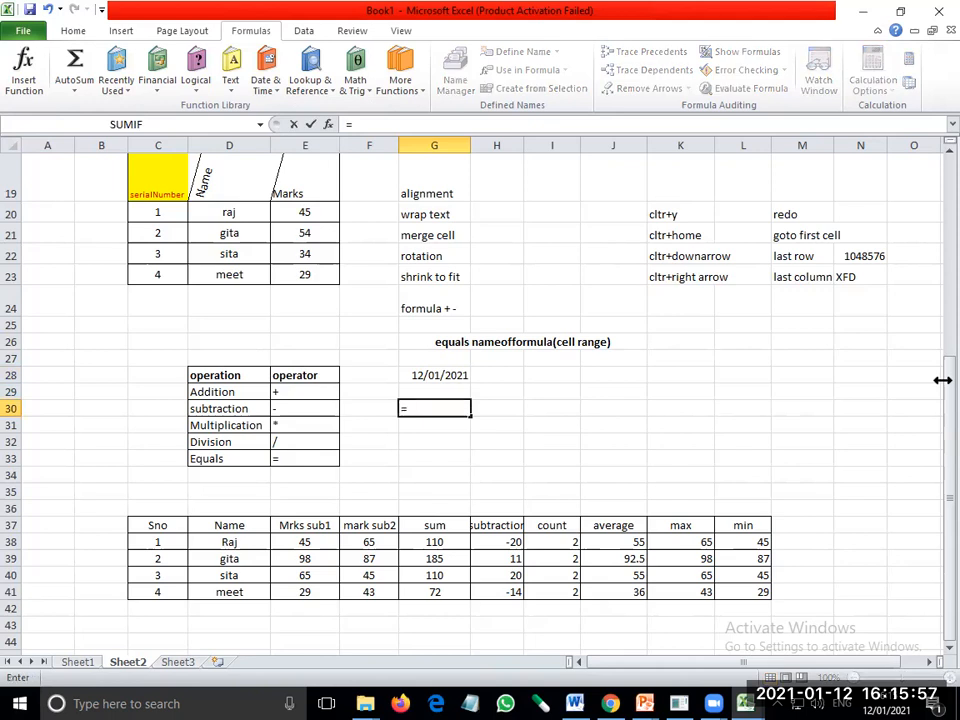
{"action": "type", "text": "year"}
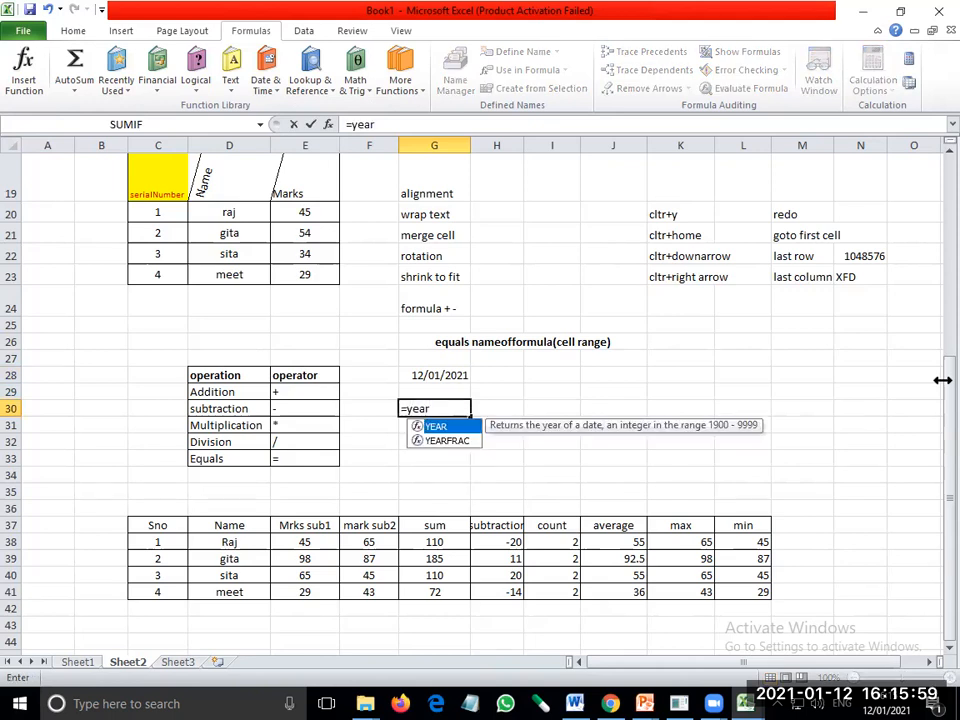
{"action": "type", "text": "("}
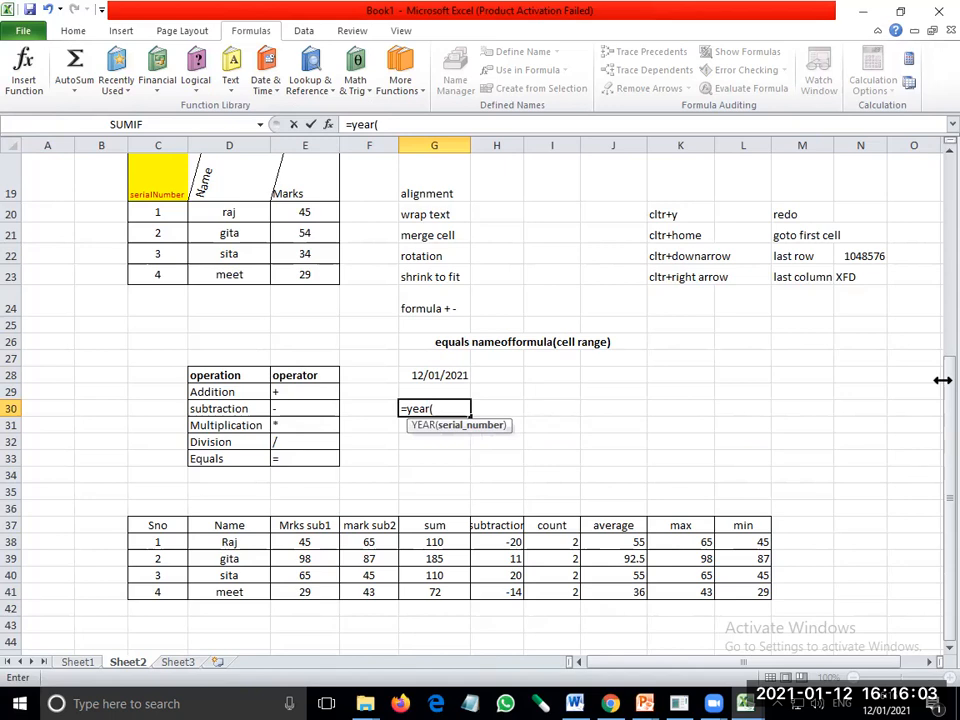
{"action": "type", "text": "5)"}
{"action": "key", "text": "Return"}
{"action": "key", "text": "Up"}
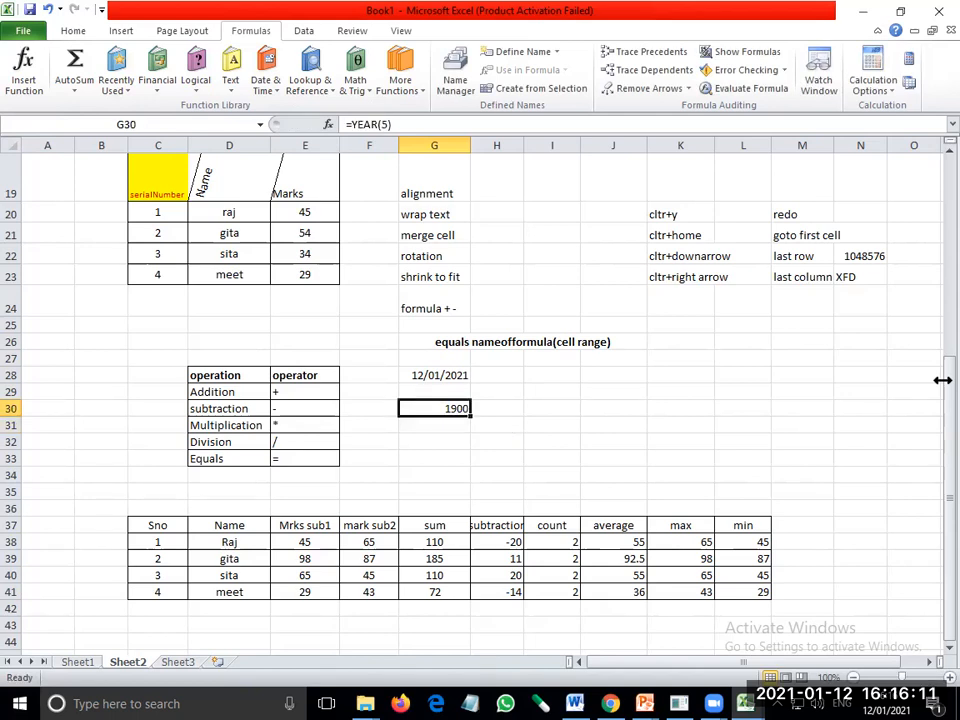
{"action": "key", "text": "Delete"}
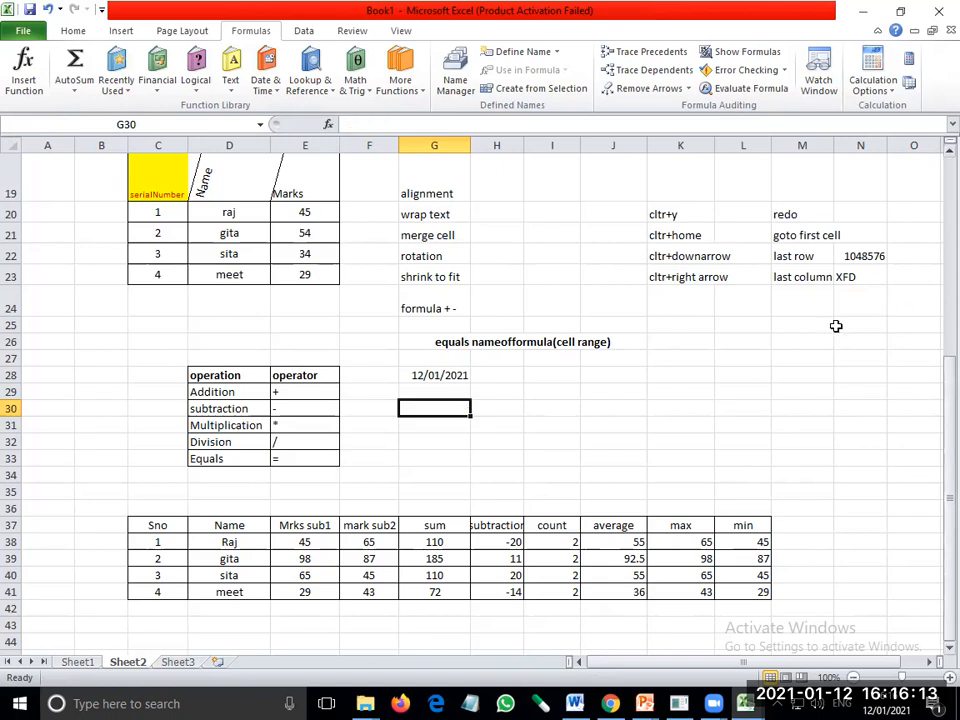
Try inserting the YEAR function in G30 from the Date & Time functions with serial number 6, and clear the cell
{"action": "left_click", "coordinate": [268, 88]}
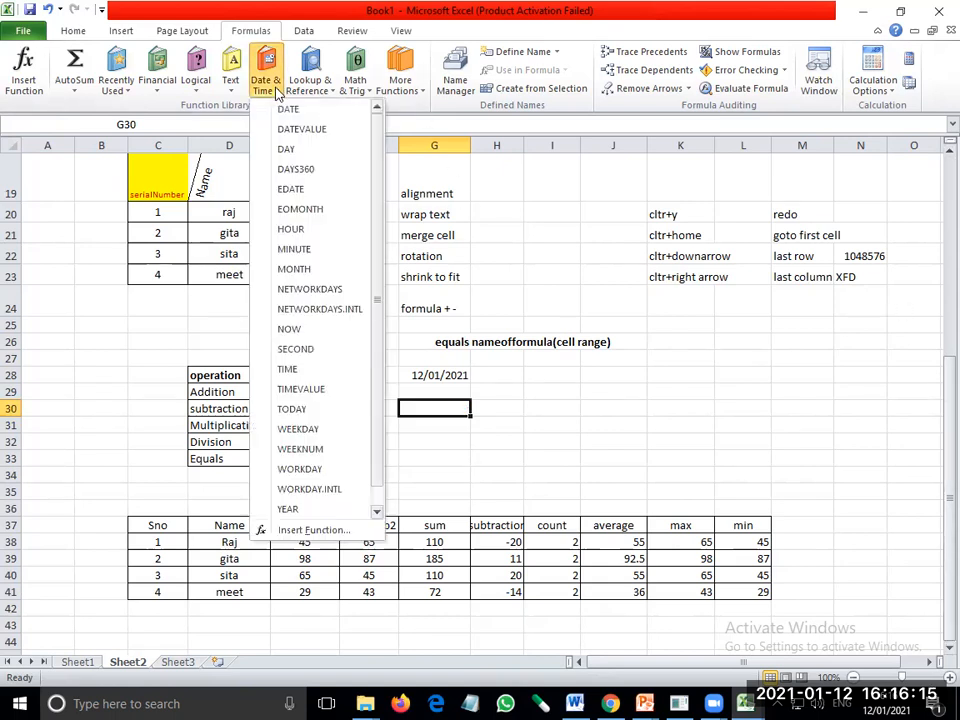
{"action": "scroll", "coordinate": [328, 320], "scroll_direction": "down", "scroll_amount": 1}
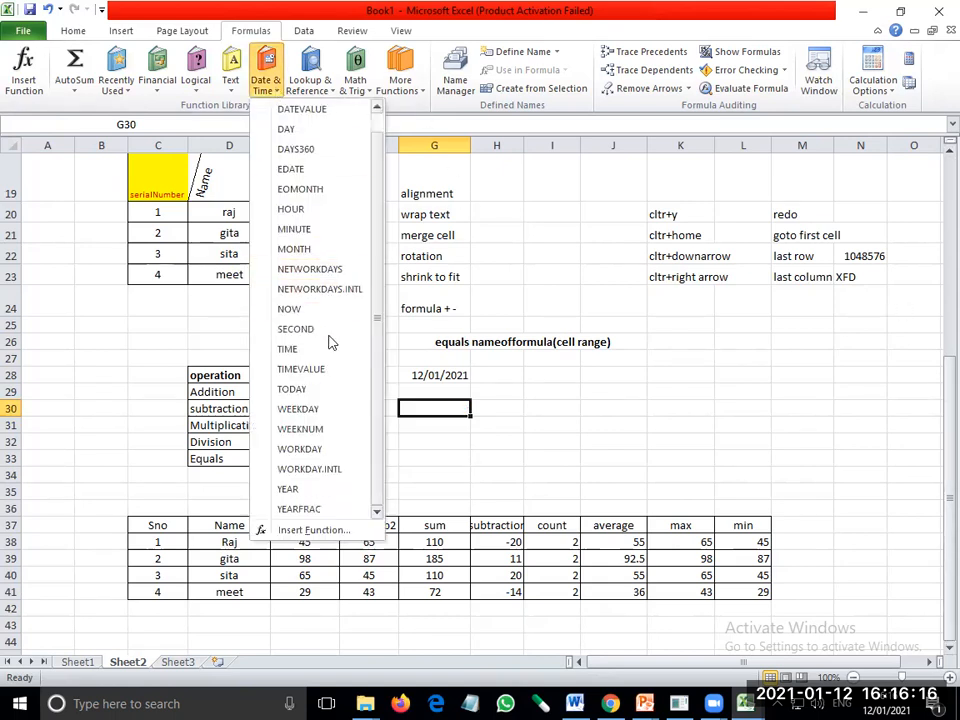
{"action": "left_click", "coordinate": [317, 490]}
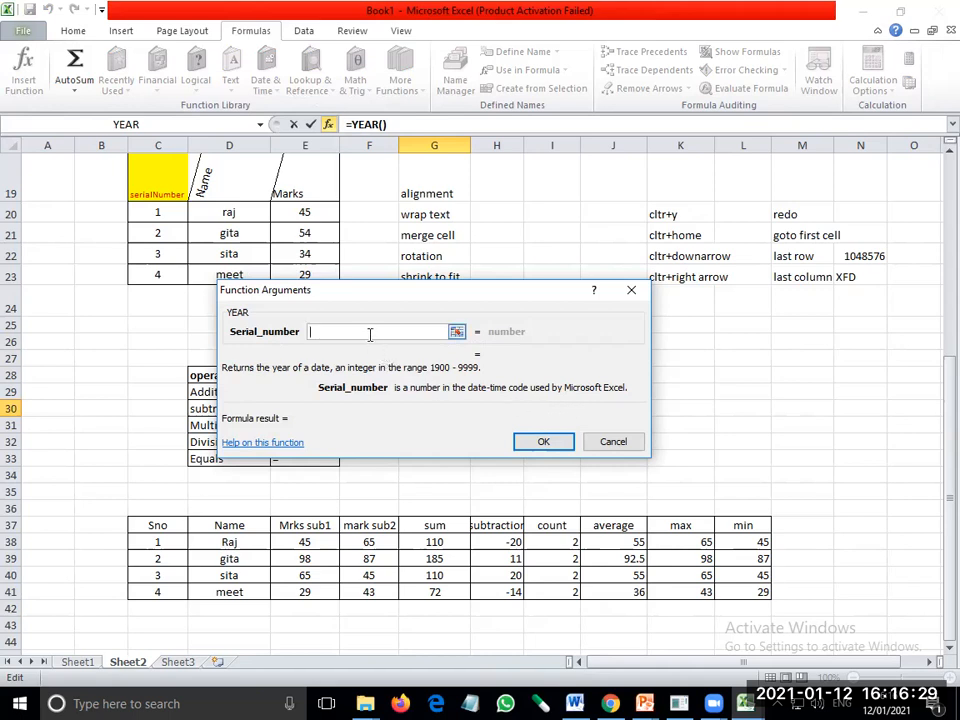
{"action": "type", "text": "6"}
{"action": "key", "text": "Return"}
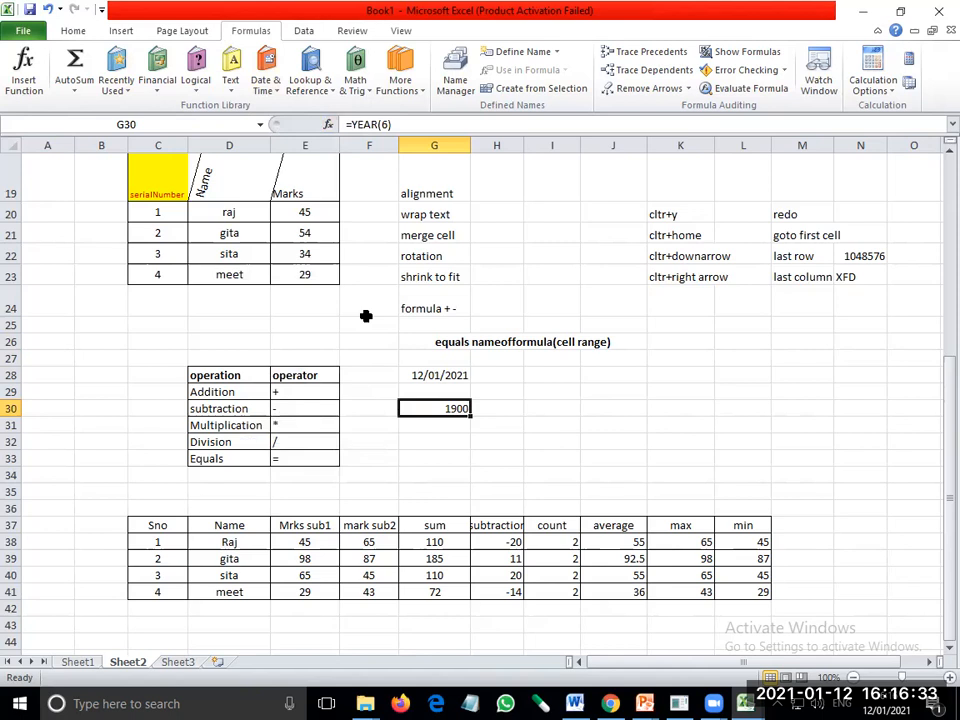
{"action": "key", "text": "Delete"}
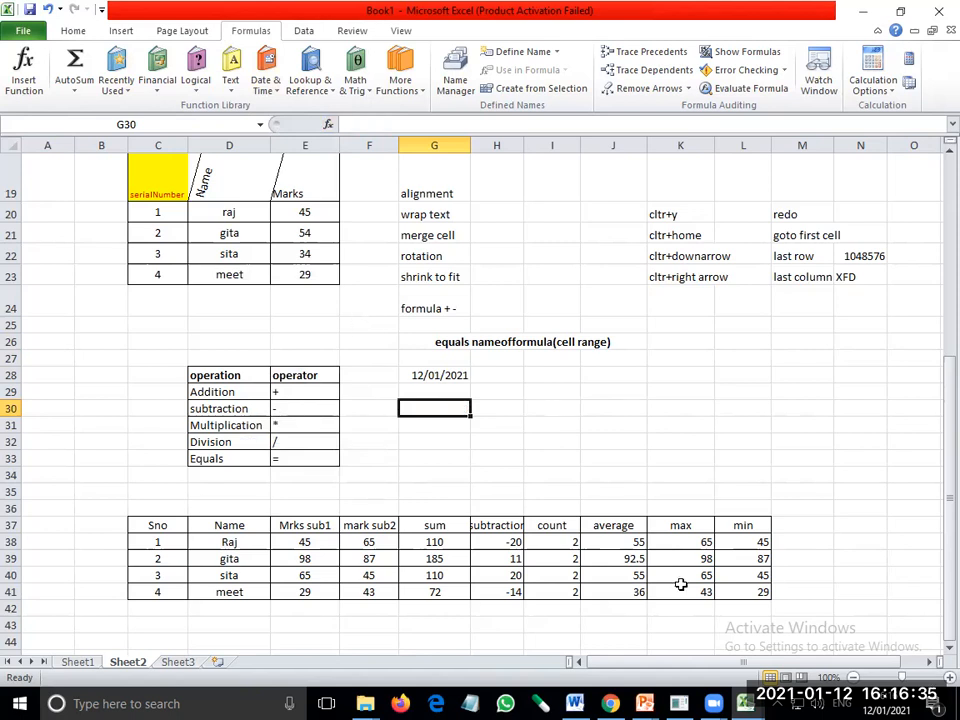
Enter the date 12/01/2021 as a plain value in G29 and compare it with the DATE formula in G28
{"action": "key", "text": "Up"}
{"action": "key", "text": "Up"}
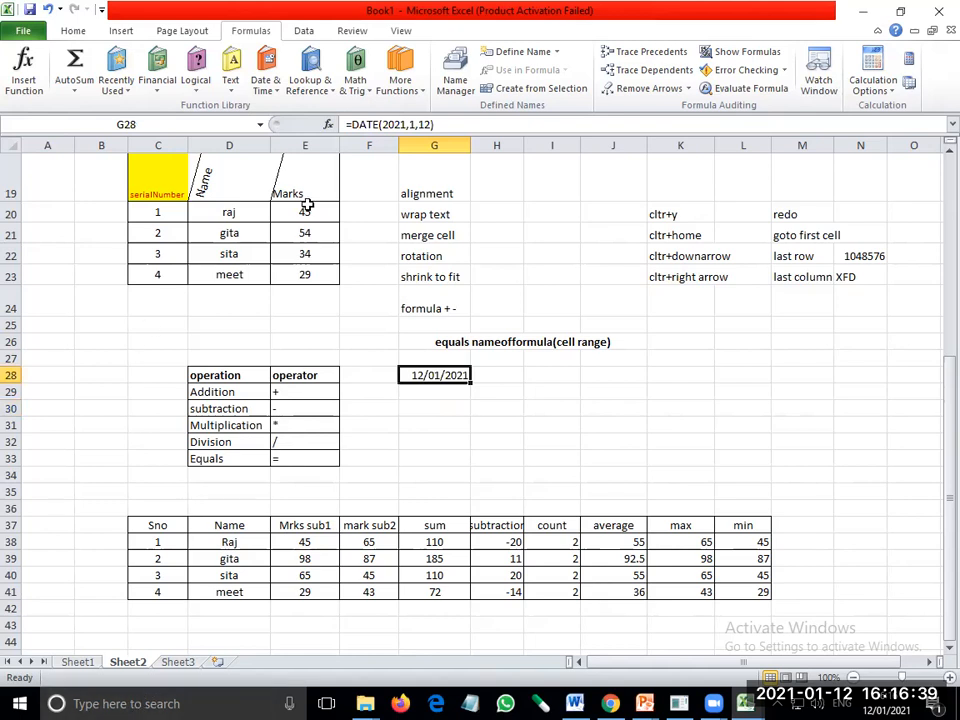
{"action": "left_click", "coordinate": [435, 391]}
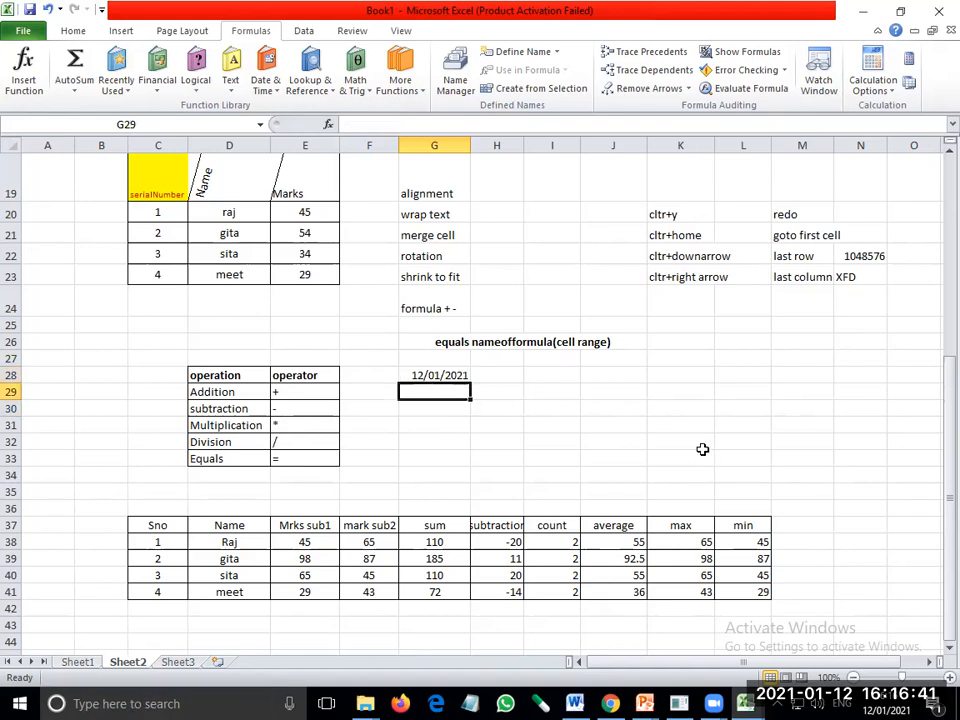
{"action": "type", "text": "12/"}
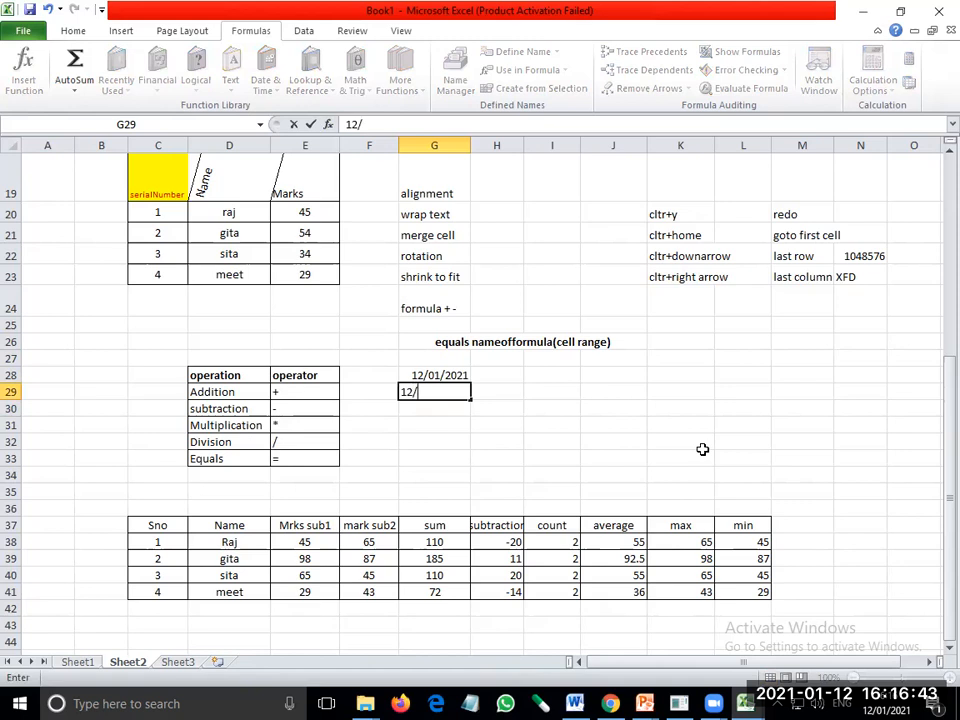
{"action": "type", "text": "01/2020"}
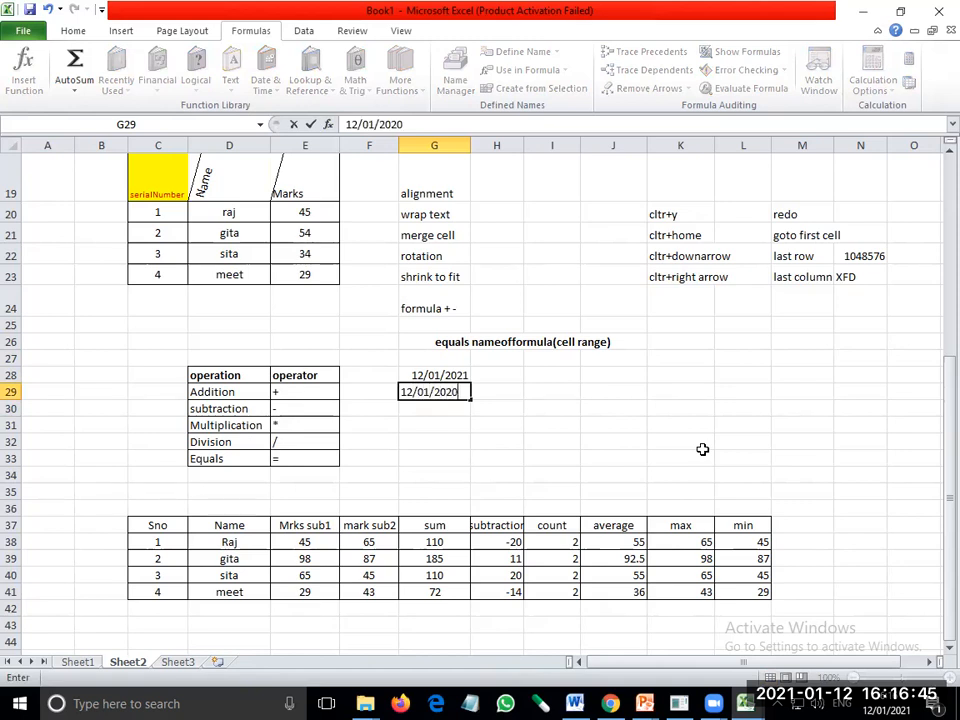
{"action": "key", "text": "BackSpace"}
{"action": "type", "text": "1"}
{"action": "key", "text": "Return"}
{"action": "key", "text": "Up"}
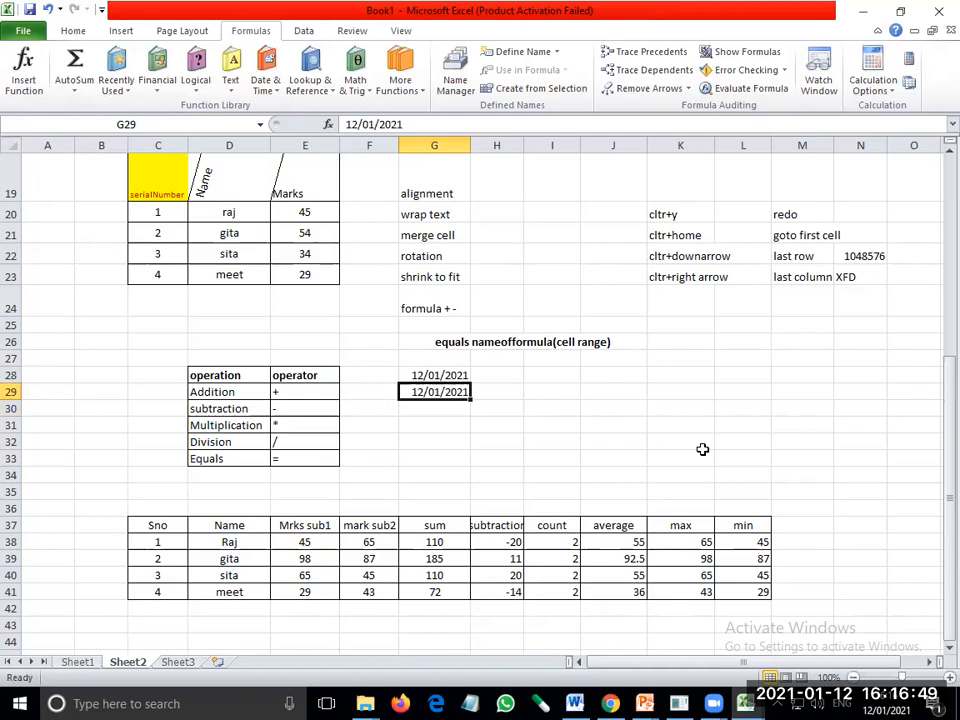
{"action": "key", "text": "Down"}
{"action": "key", "text": "Up"}
{"action": "key", "text": "Up"}
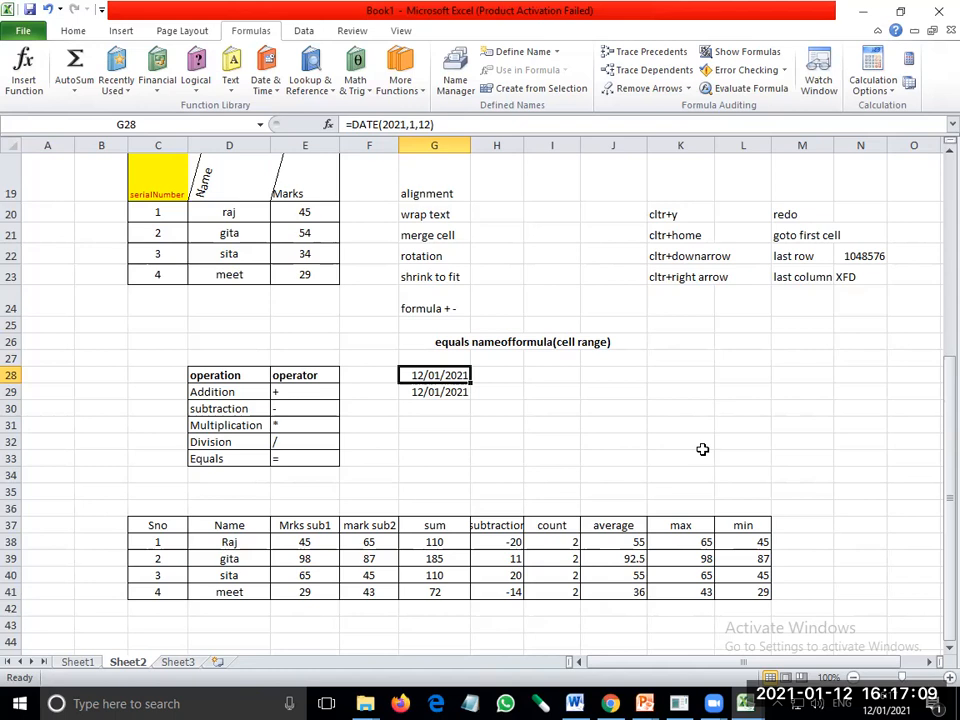
{"action": "left_click", "coordinate": [270, 90]}
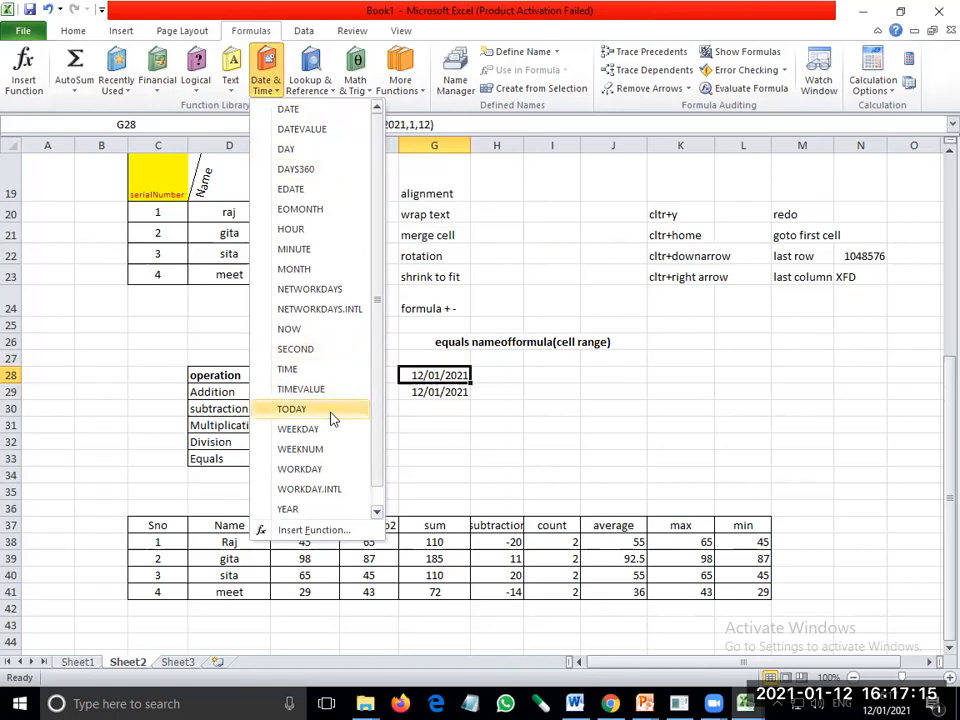
{"action": "left_click", "coordinate": [438, 394]}
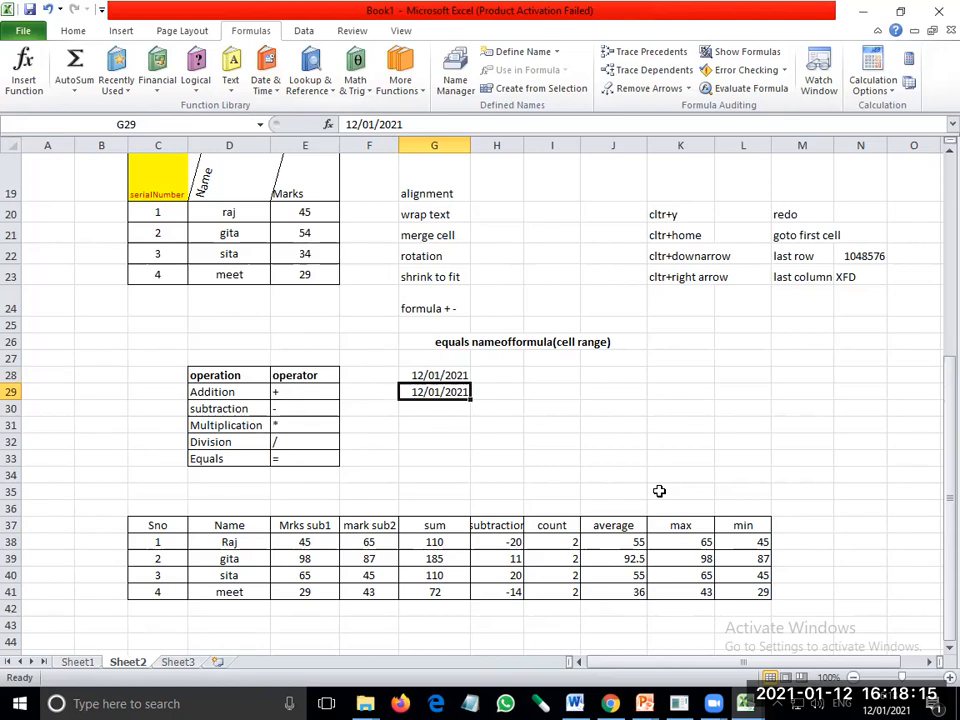
{"action": "scroll", "coordinate": [650, 492], "scroll_direction": "up", "scroll_amount": 2}
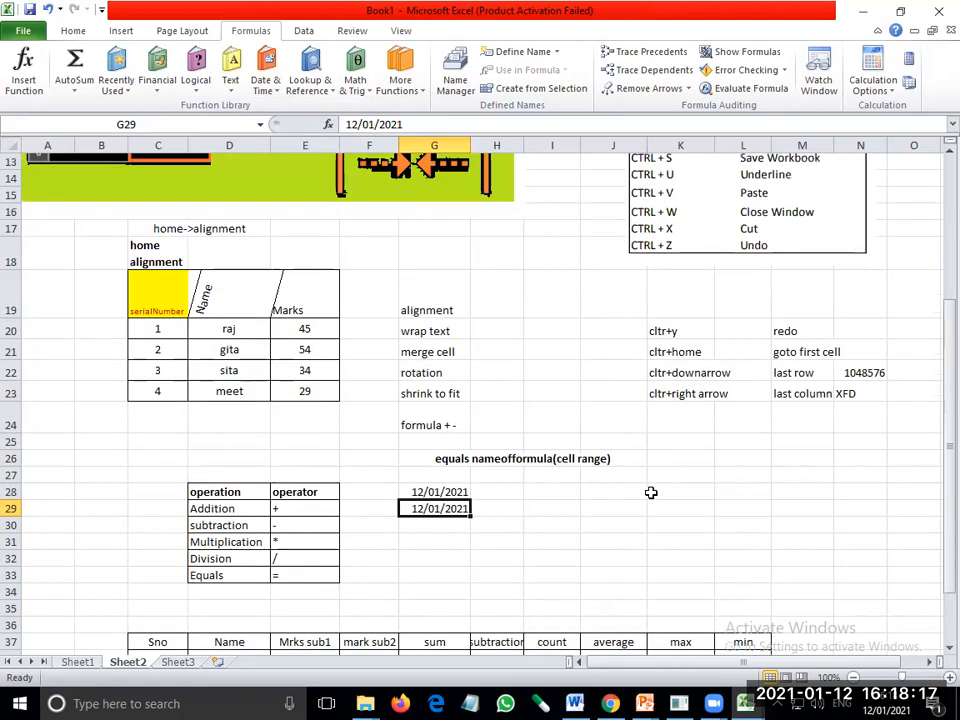
{"action": "scroll", "coordinate": [650, 492], "scroll_direction": "down", "scroll_amount": 1}
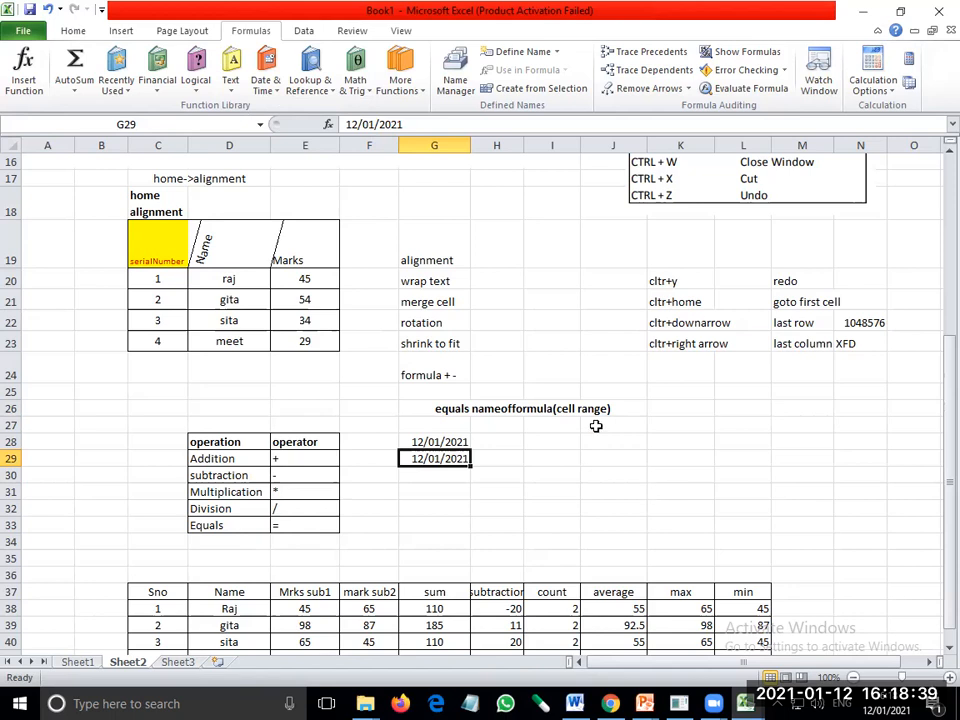
{"action": "scroll", "coordinate": [595, 426], "scroll_direction": "up", "scroll_amount": 5}
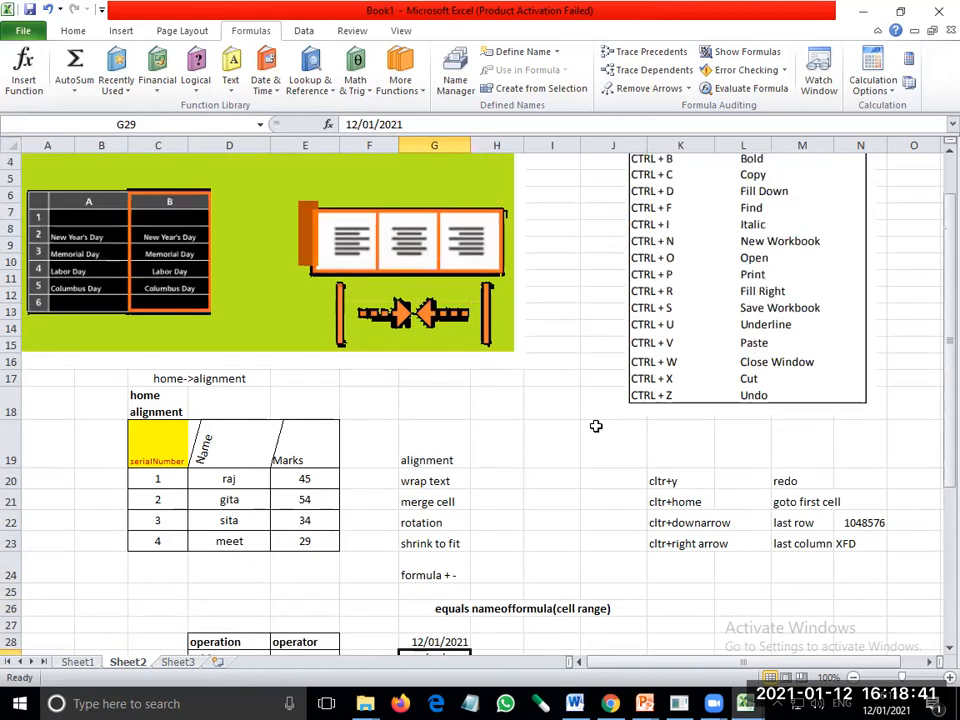